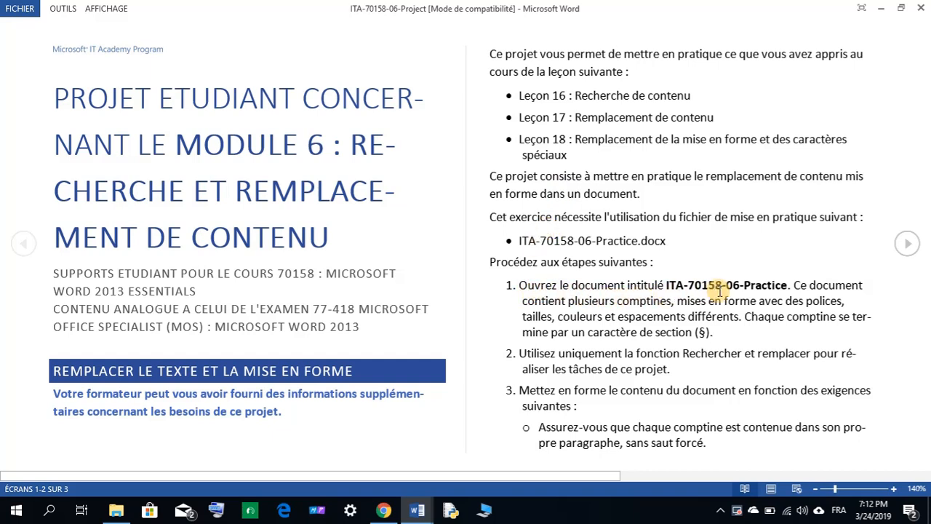
- Examine the nursery rhymes, their varied formatting and their closing section signs throughout the ITA-70158-06-Practice document
{"action": "left_click", "coordinate": [416, 509]}
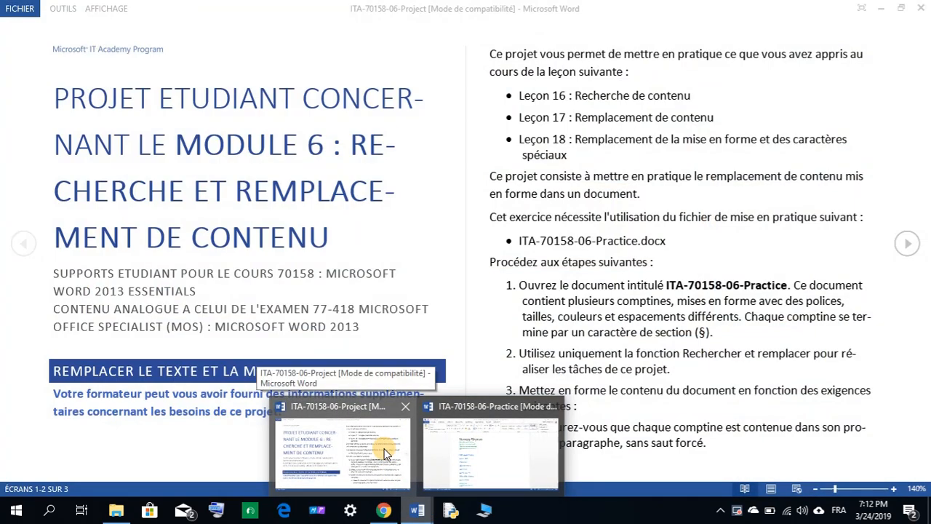
{"action": "left_click", "coordinate": [393, 449]}
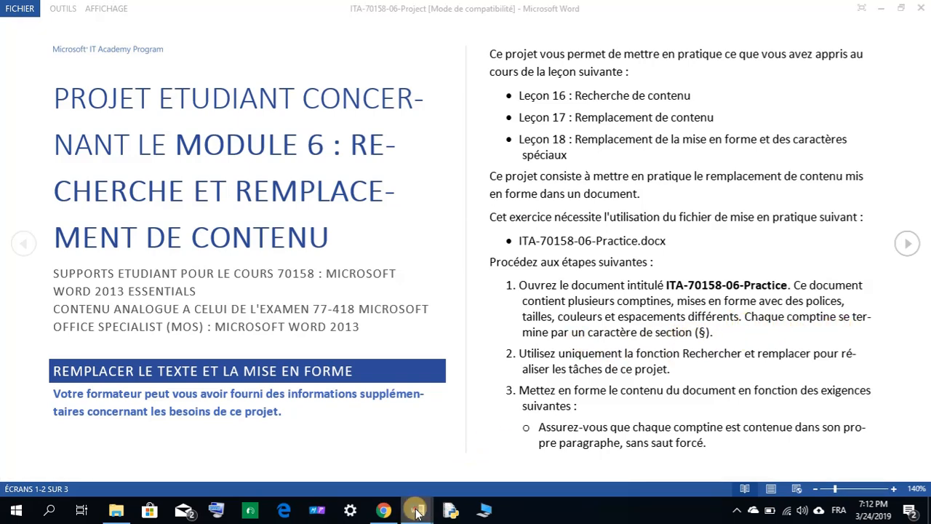
{"action": "mouse_move", "coordinate": [417, 510]}
{"action": "left_click", "coordinate": [461, 461]}
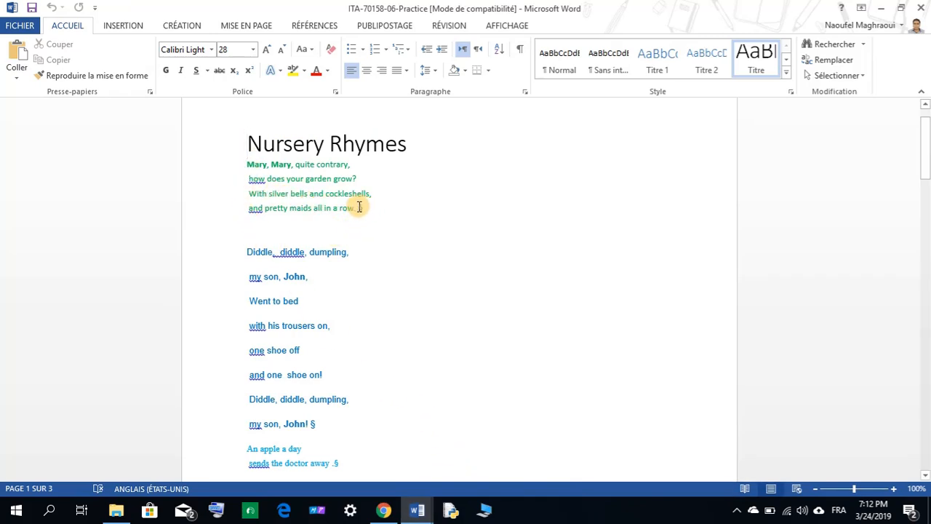
{"action": "scroll", "coordinate": [281, 260], "scroll_direction": "down", "scroll_amount": 3}
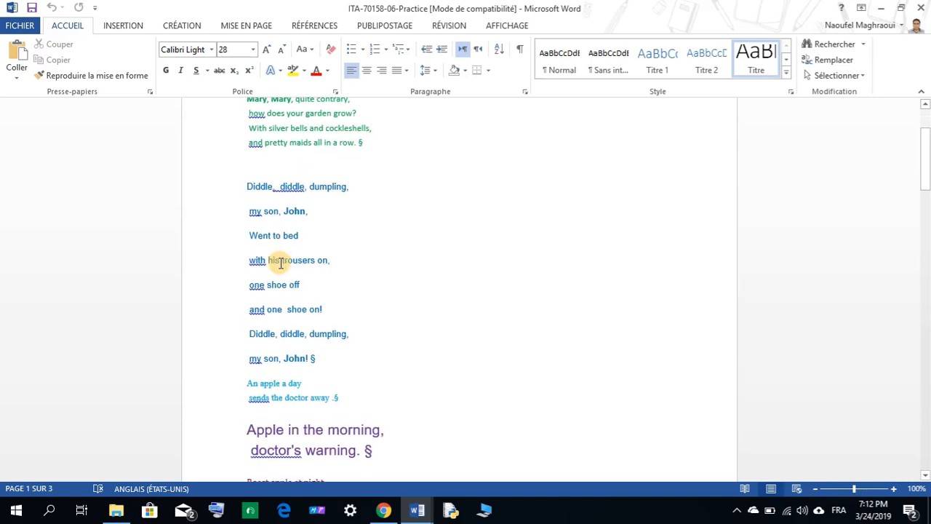
{"action": "scroll", "coordinate": [281, 261], "scroll_direction": "down", "scroll_amount": 3}
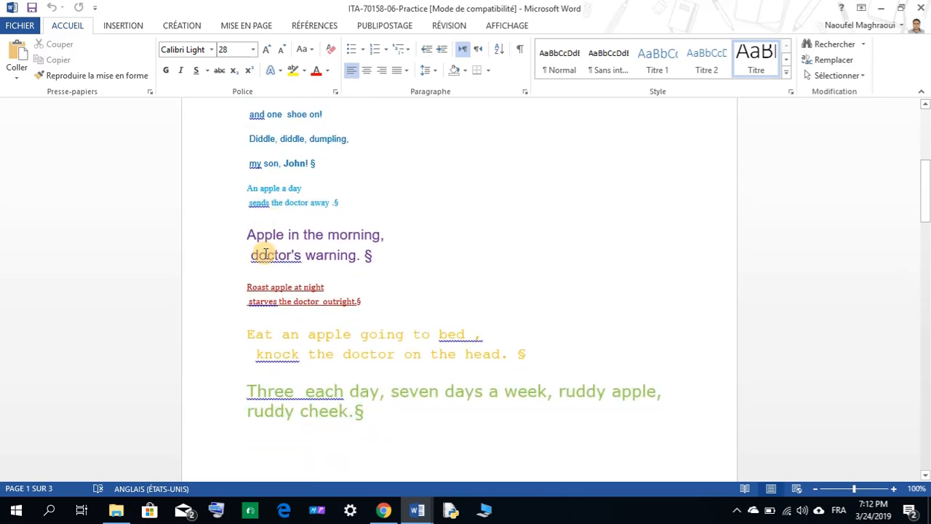
{"action": "scroll", "coordinate": [357, 304], "scroll_direction": "down", "scroll_amount": 4}
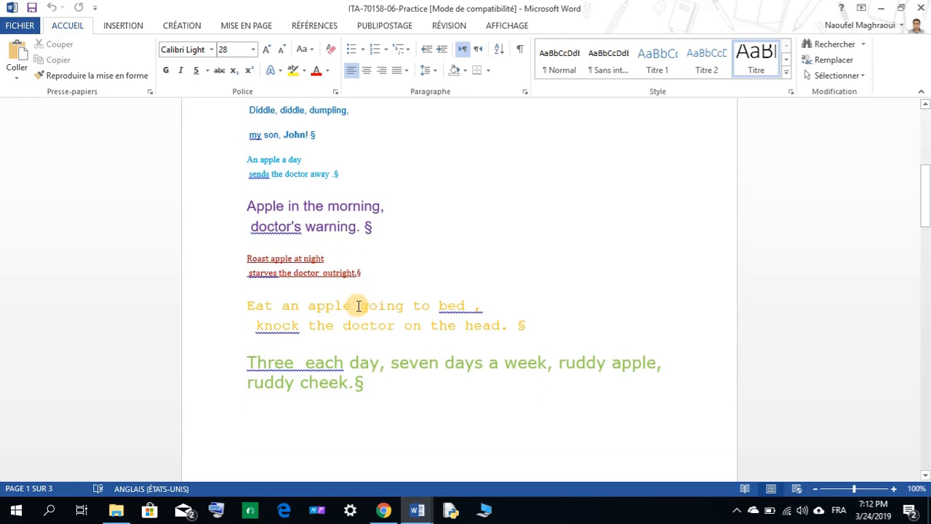
{"action": "scroll", "coordinate": [358, 312], "scroll_direction": "down", "scroll_amount": 6}
{"action": "scroll", "coordinate": [354, 314], "scroll_direction": "down", "scroll_amount": 4}
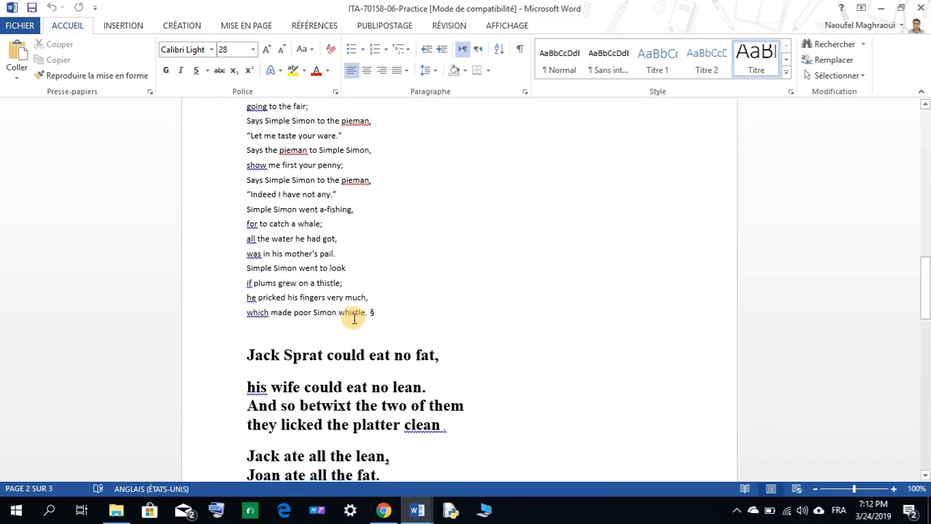
{"action": "scroll", "coordinate": [352, 306], "scroll_direction": "up", "scroll_amount": 5}
{"action": "scroll", "coordinate": [352, 306], "scroll_direction": "up", "scroll_amount": 10}
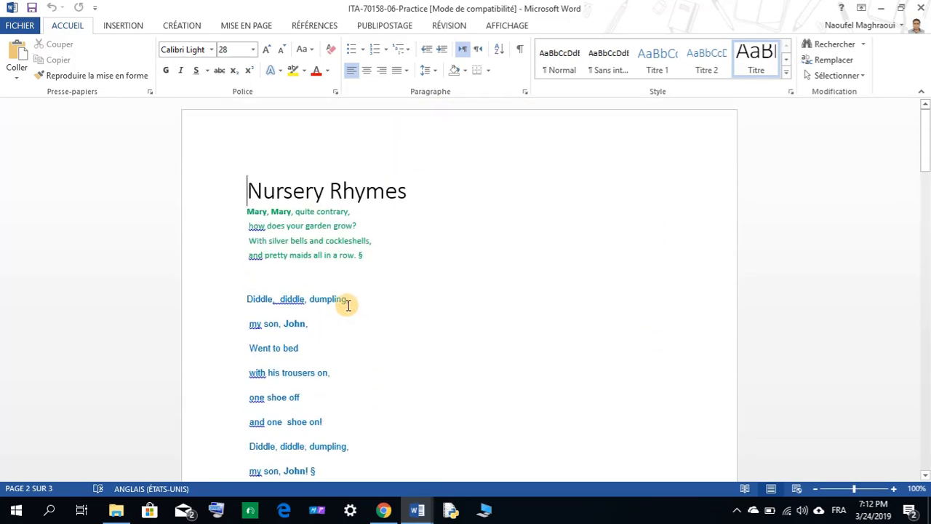
{"action": "scroll", "coordinate": [331, 273], "scroll_direction": "down", "scroll_amount": 3}
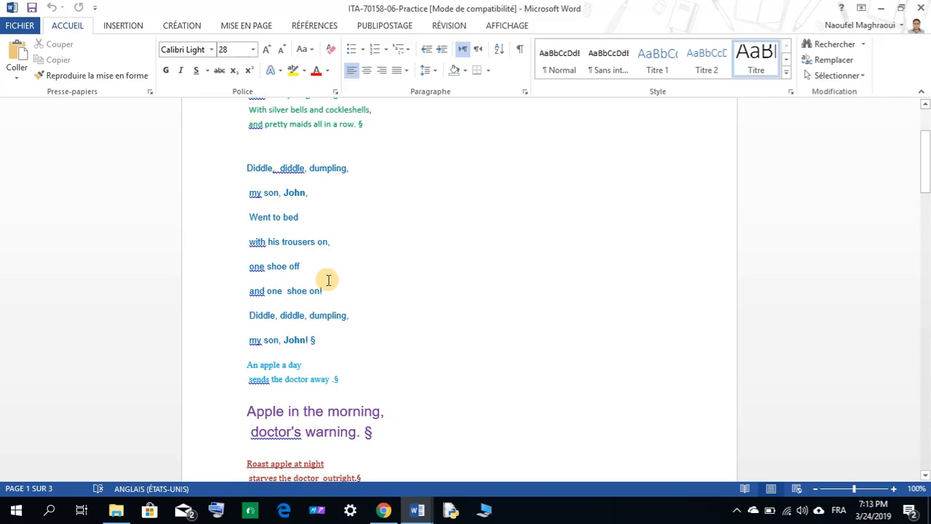
{"action": "scroll", "coordinate": [328, 280], "scroll_direction": "up", "scroll_amount": 3}
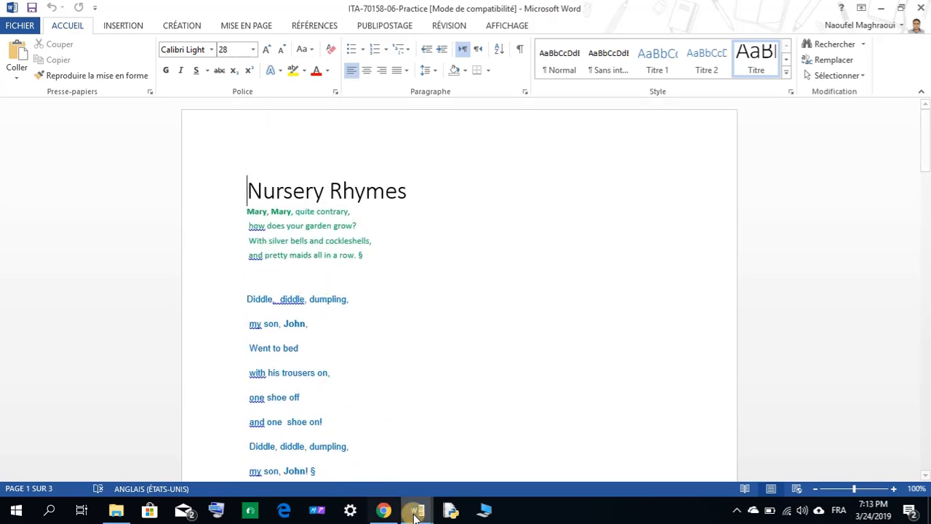
- Review the formatting requirements across all screens of the ITA-70158-06-Project document
{"action": "mouse_move", "coordinate": [417, 502]}
{"action": "left_click", "coordinate": [393, 469]}
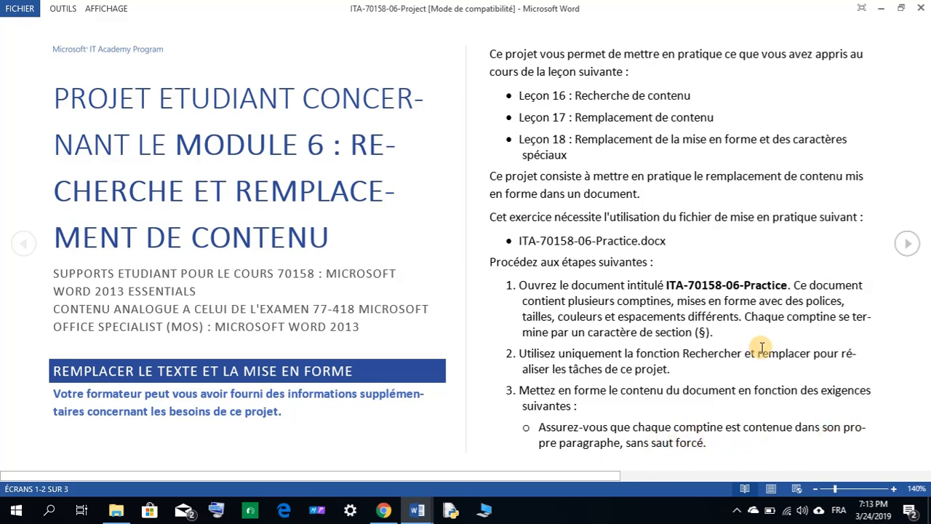
{"action": "left_click", "coordinate": [907, 244]}
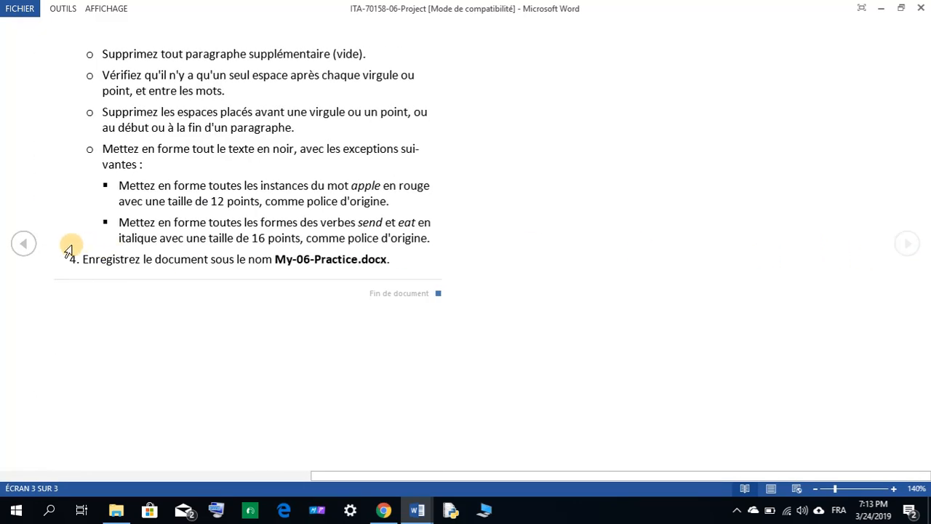
{"action": "left_click", "coordinate": [23, 244]}
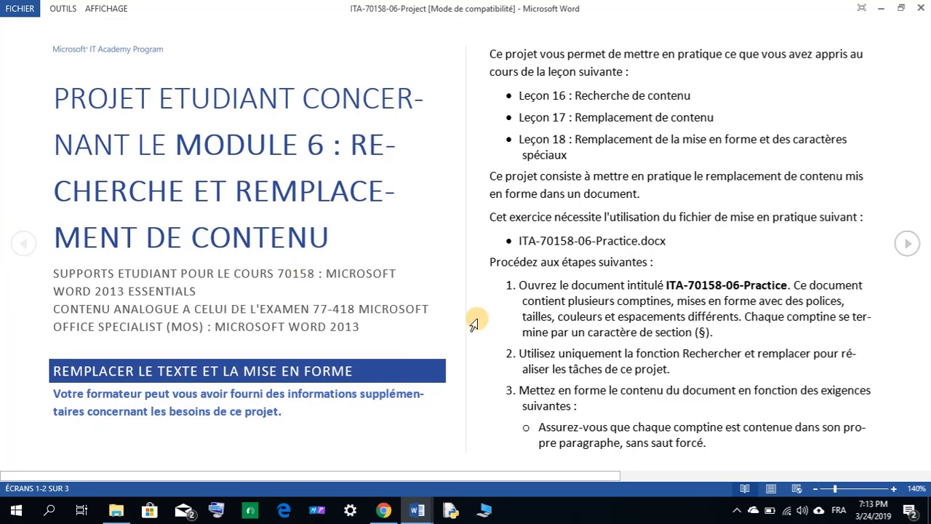
- Return to the ITA-70158-06-Practice document and display its paragraph marks and other hidden formatting symbols
{"action": "mouse_move", "coordinate": [418, 511]}
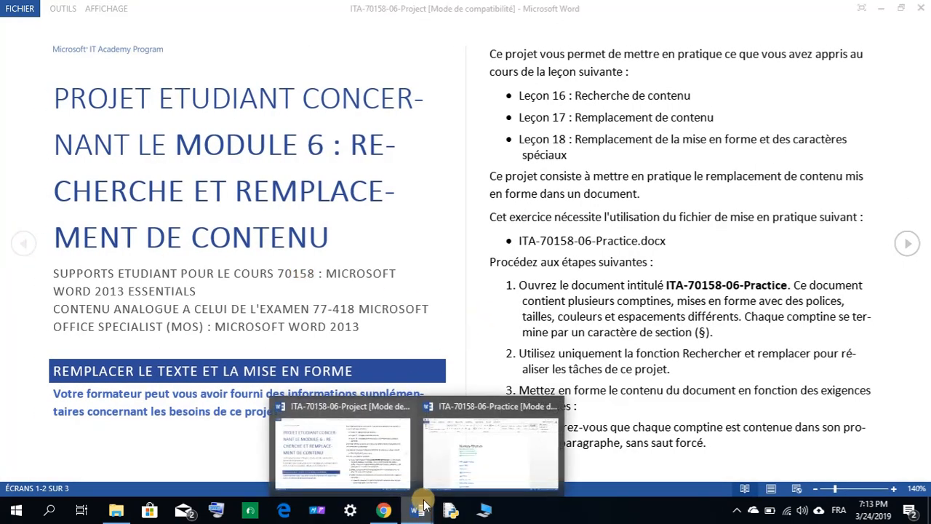
{"action": "left_click", "coordinate": [445, 469]}
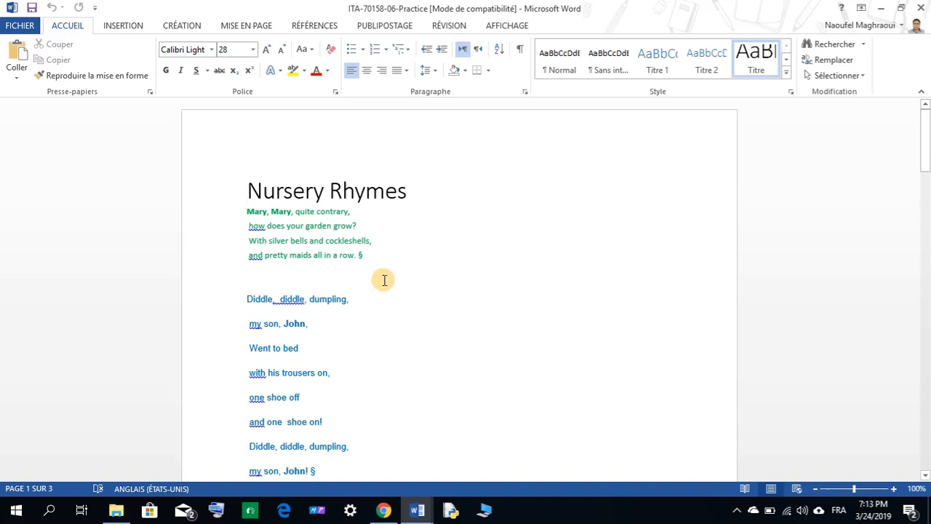
{"action": "left_click", "coordinate": [520, 52]}
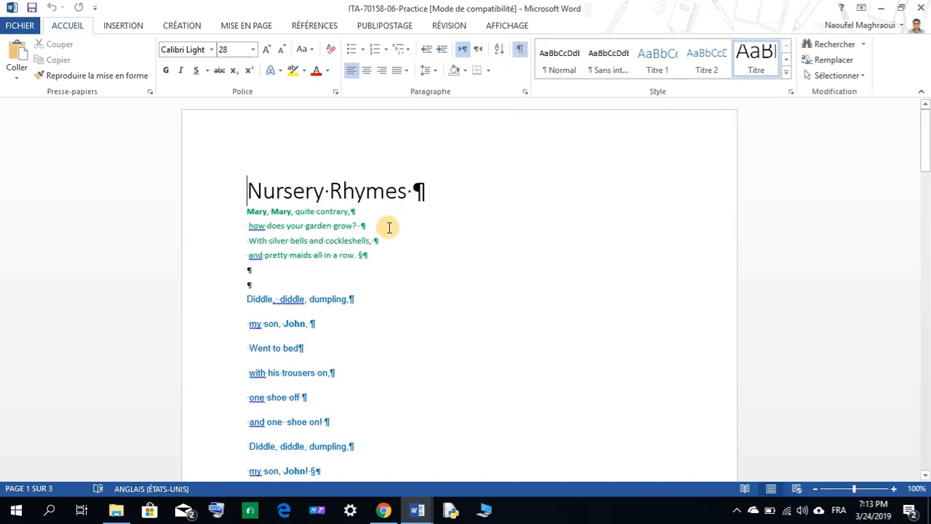
- Examine the paragraph marks at the line ends of the "Mary, Mary" rhyme and the one following its section sign
{"action": "scroll", "coordinate": [382, 234], "scroll_direction": "down", "scroll_amount": 1}
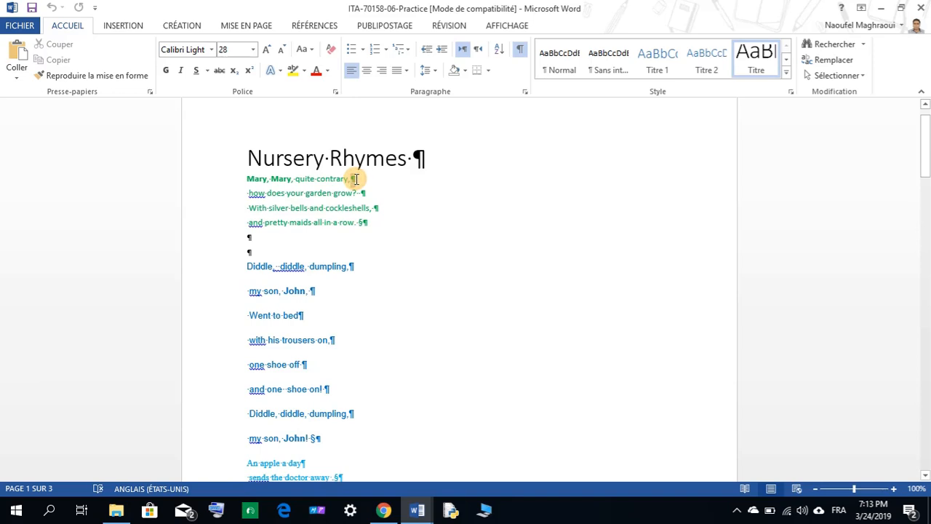
{"action": "left_click_drag", "start_coordinate": [356, 179], "coordinate": [379, 206]}
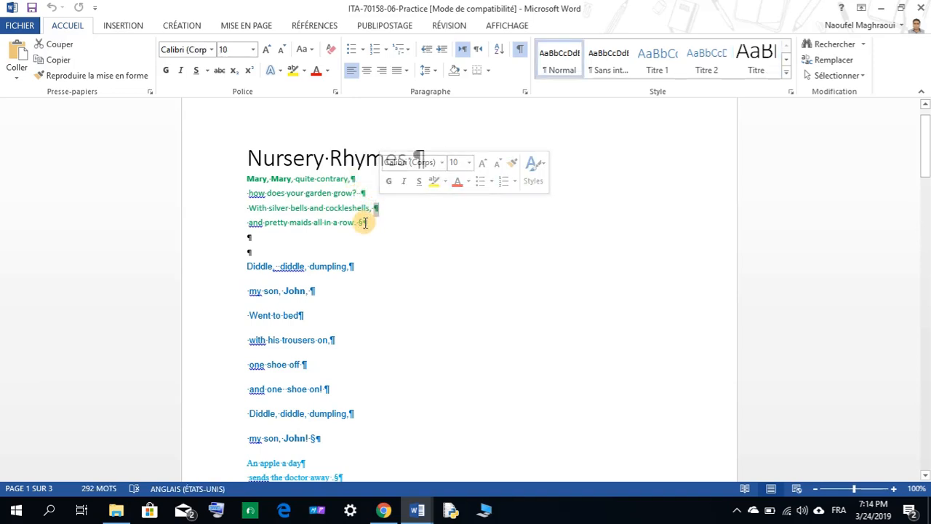
{"action": "left_click", "coordinate": [353, 180]}
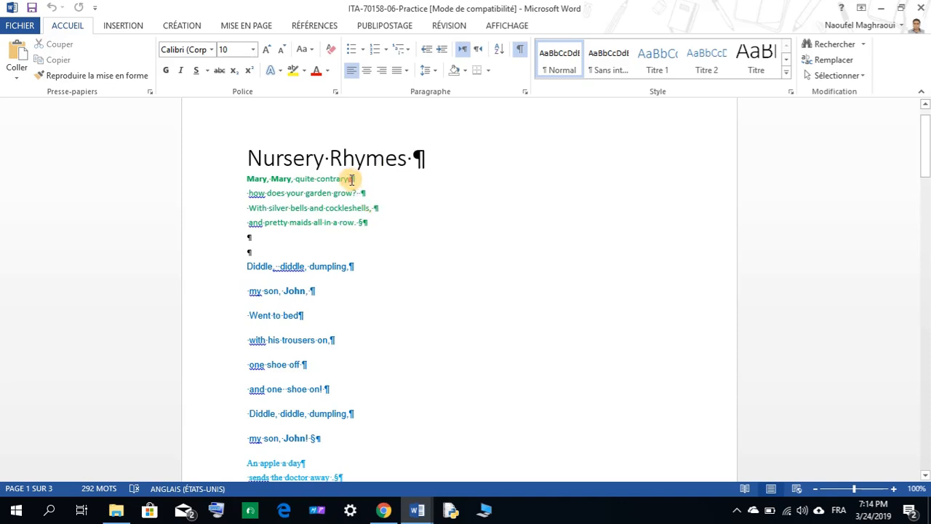
{"action": "left_click_drag", "start_coordinate": [350, 179], "coordinate": [378, 208]}
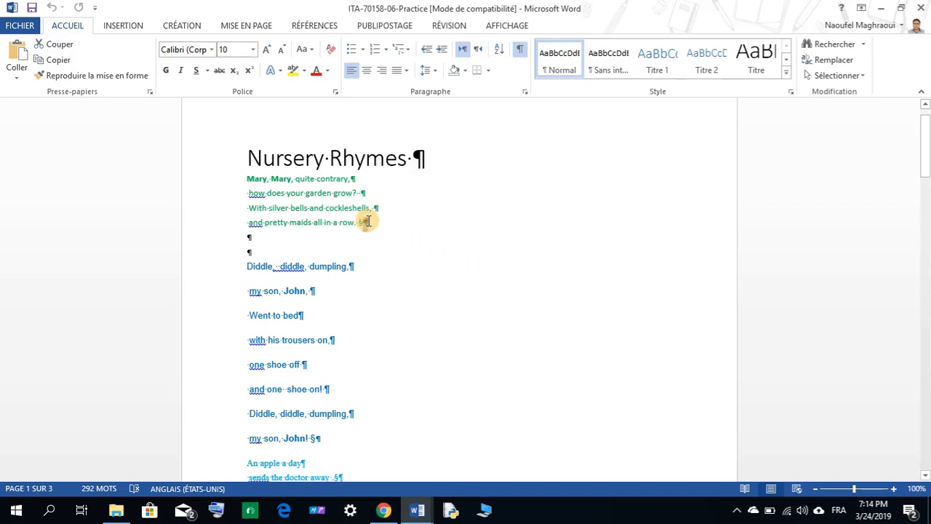
{"action": "left_click_drag", "start_coordinate": [368, 221], "coordinate": [362, 222]}
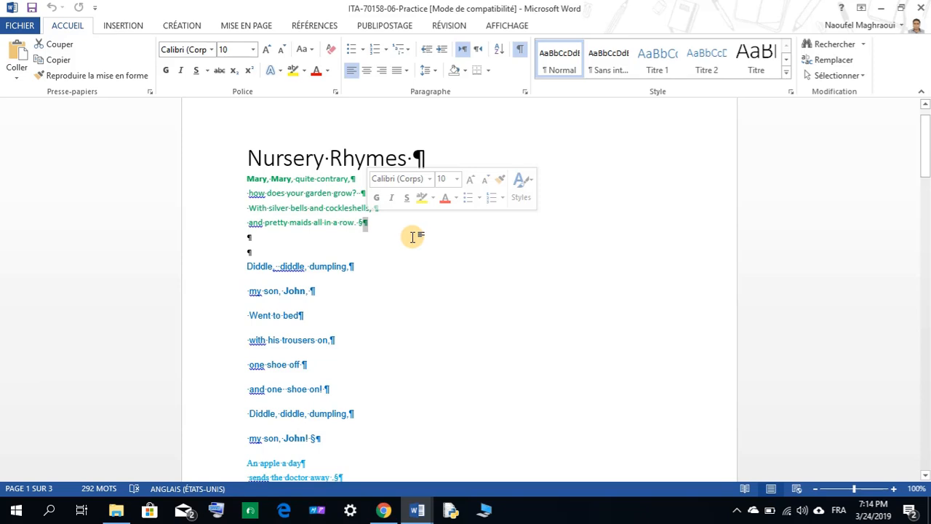
{"action": "left_click", "coordinate": [380, 221]}
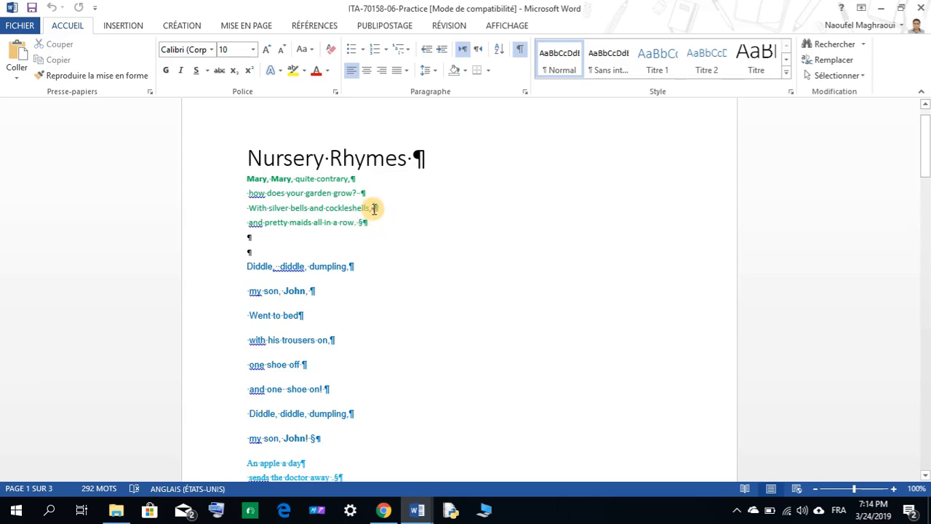
{"action": "left_click_drag", "start_coordinate": [375, 209], "coordinate": [356, 180]}
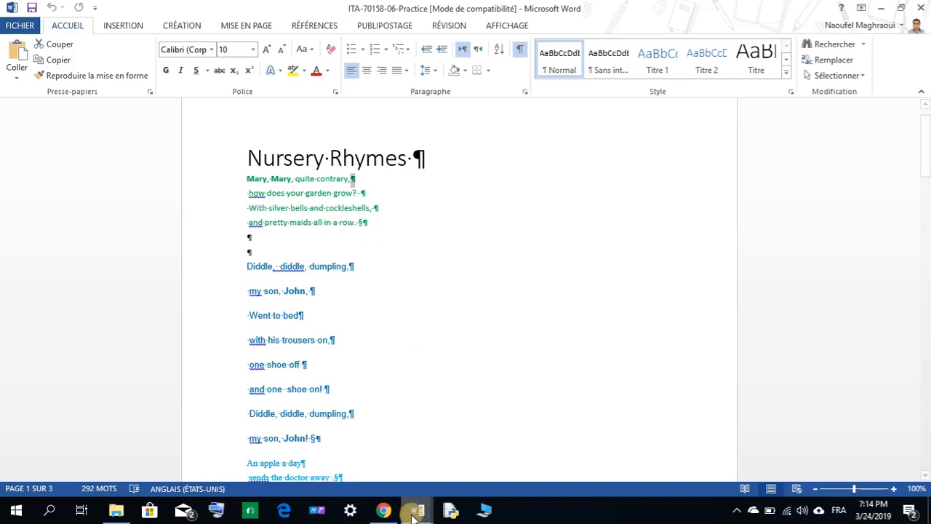
- Consult the ITA-70158-06-Project instructions again, then minimize that document to return to the practice text
{"action": "mouse_move", "coordinate": [413, 514]}
{"action": "left_click", "coordinate": [401, 466]}
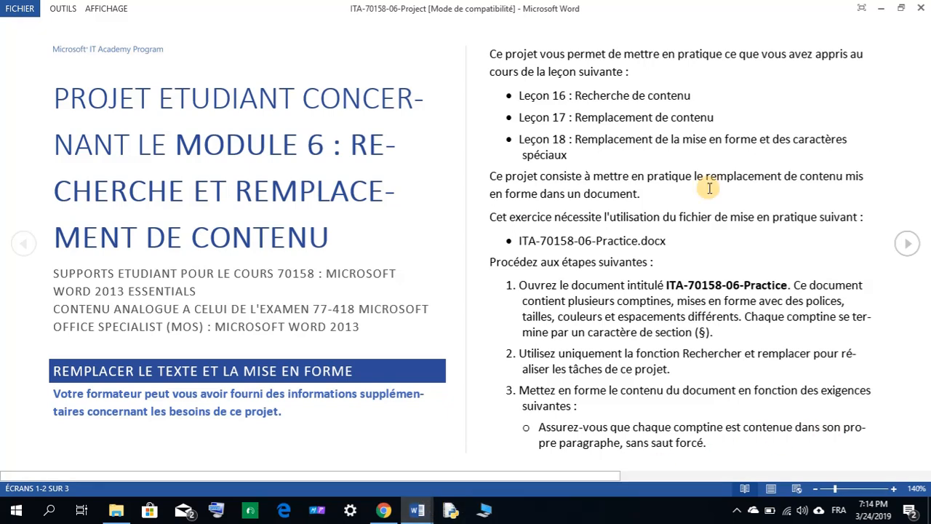
{"action": "left_click", "coordinate": [880, 8]}
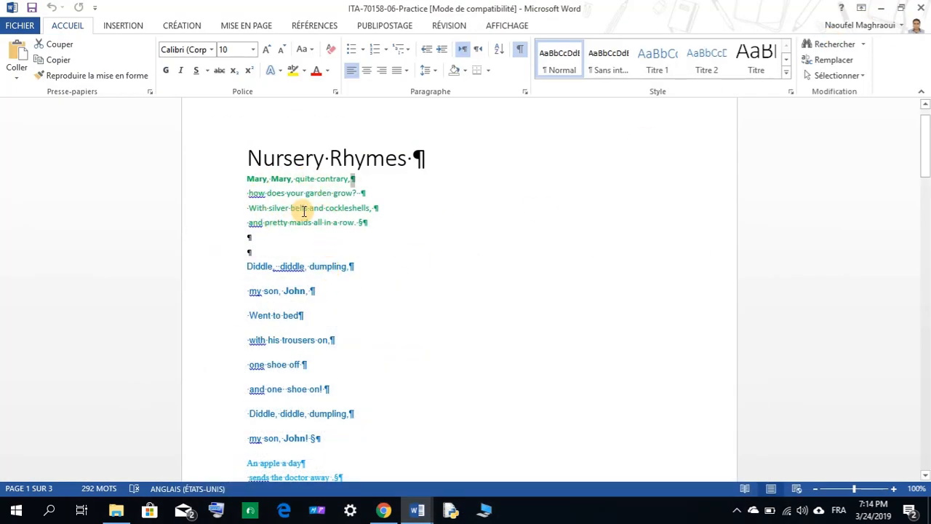
{"action": "left_click", "coordinate": [386, 197]}
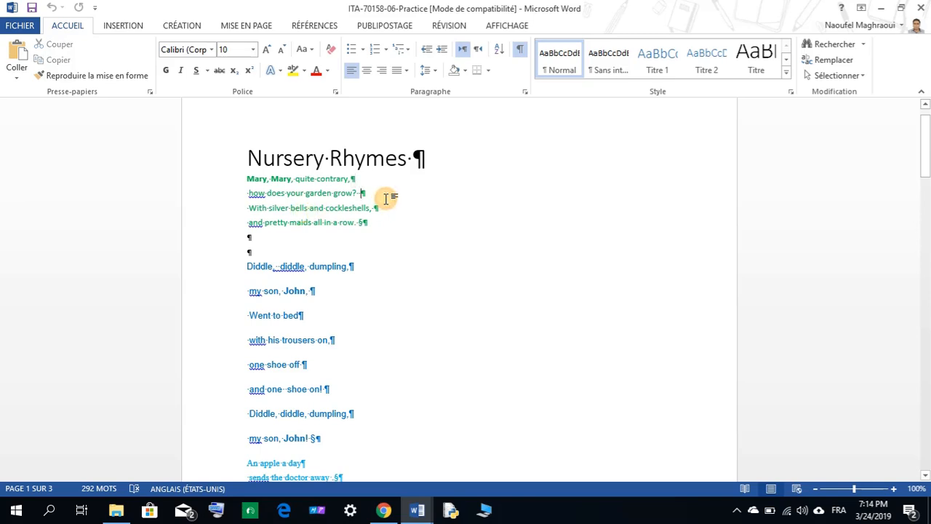
- Open Replace with its extended search options and set the search text to the paragraph mark special character, ^p
{"action": "left_click", "coordinate": [832, 61]}
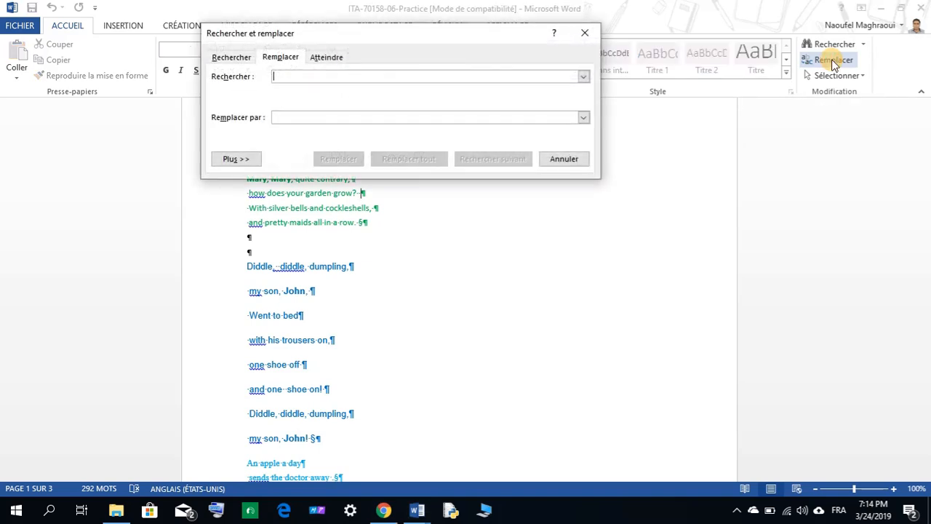
{"action": "left_click_drag", "start_coordinate": [327, 40], "coordinate": [569, 96]}
{"action": "left_click", "coordinate": [525, 114]}
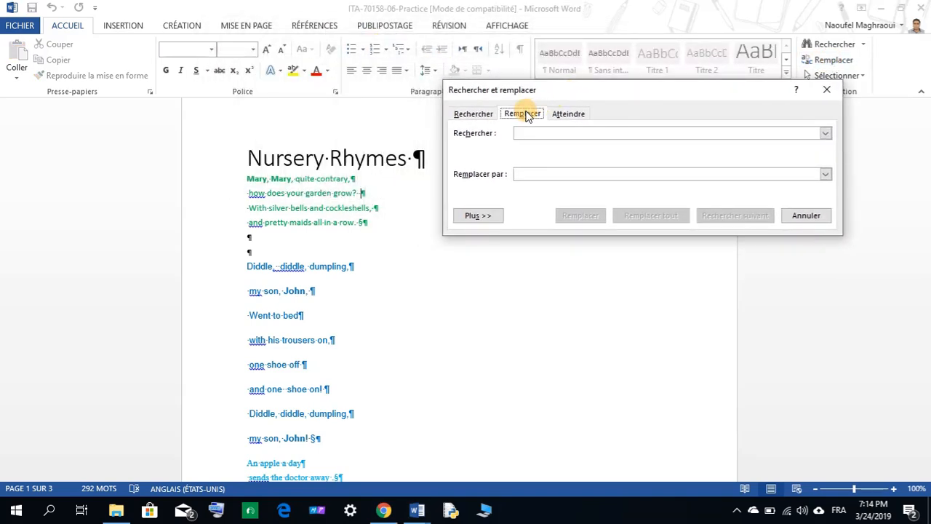
{"action": "left_click", "coordinate": [533, 131]}
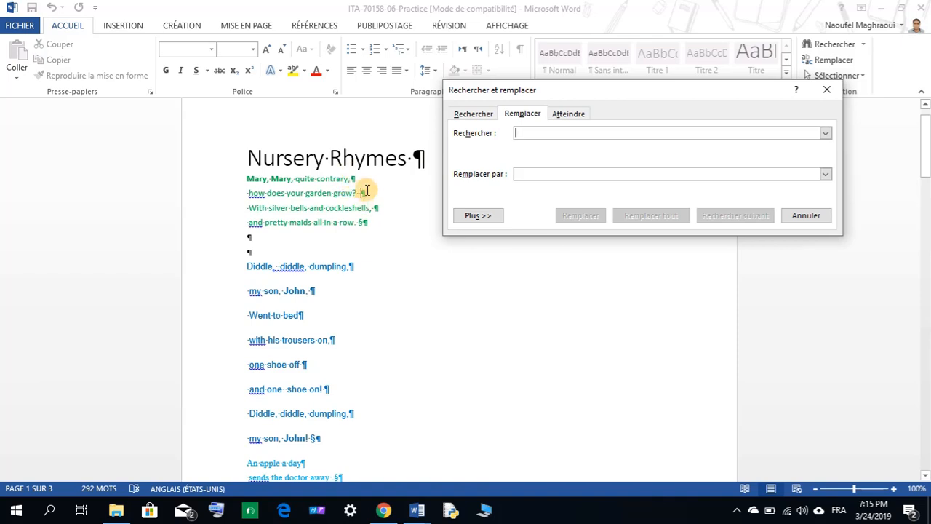
{"action": "left_click", "coordinate": [492, 217]}
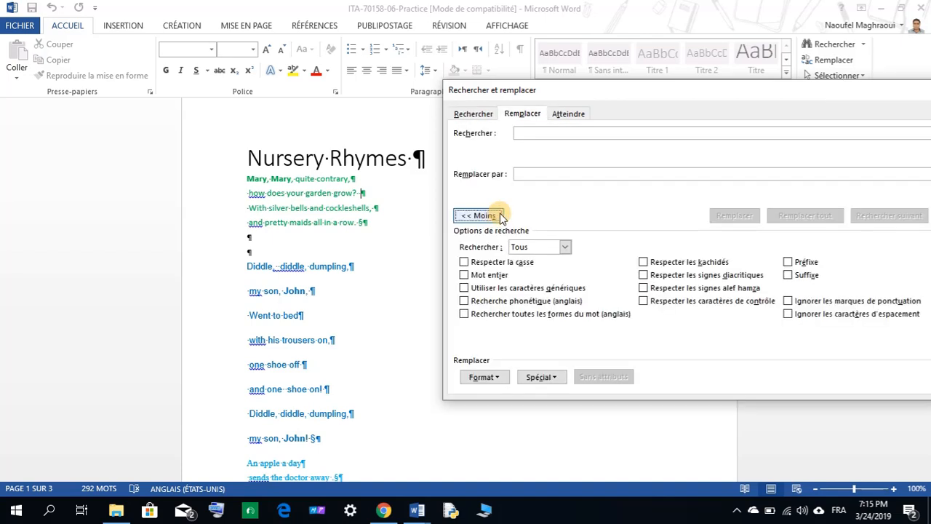
{"action": "left_click", "coordinate": [542, 376]}
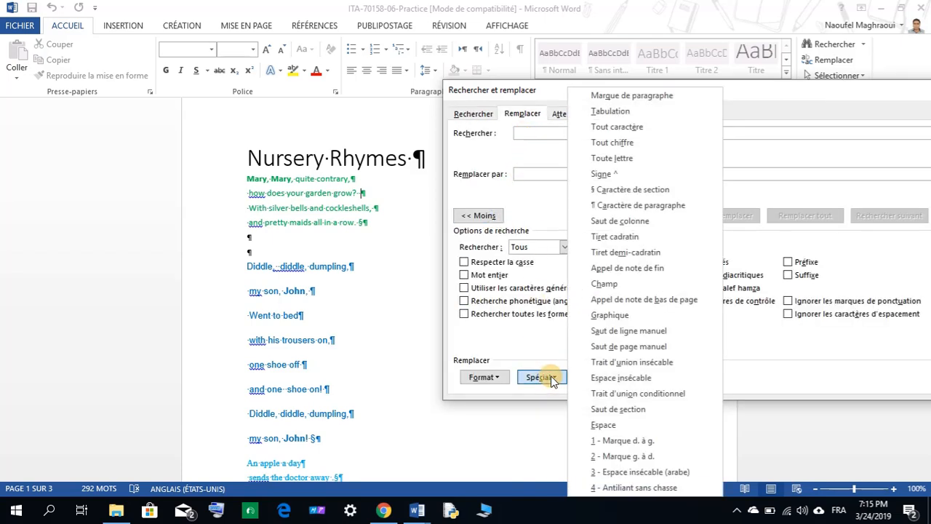
{"action": "left_click", "coordinate": [604, 96]}
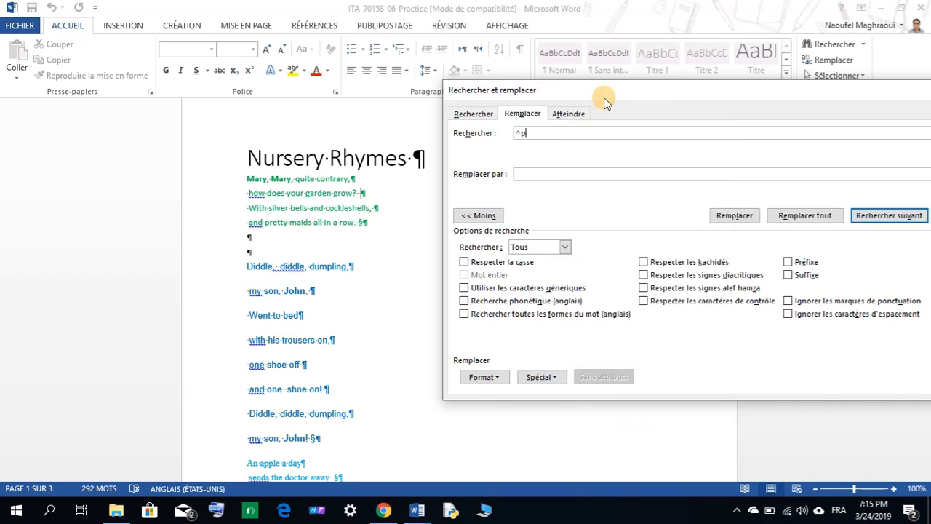
{"action": "left_click_drag", "start_coordinate": [517, 133], "coordinate": [526, 133]}
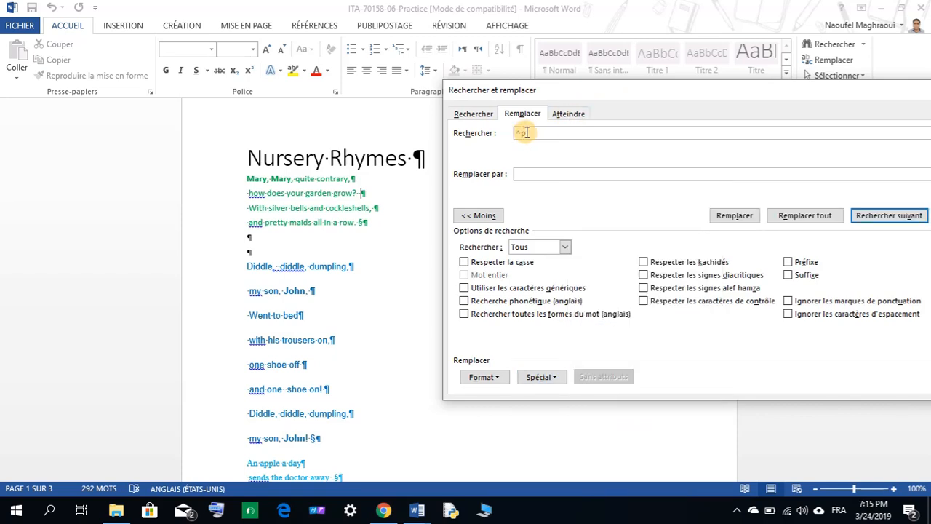
- Restart Replace from the beginning of the "Nursery Rhymes" title, searching for the paragraph mark ^p with an empty replacement
{"action": "left_click", "coordinate": [516, 173]}
{"action": "left_click", "coordinate": [517, 173]}
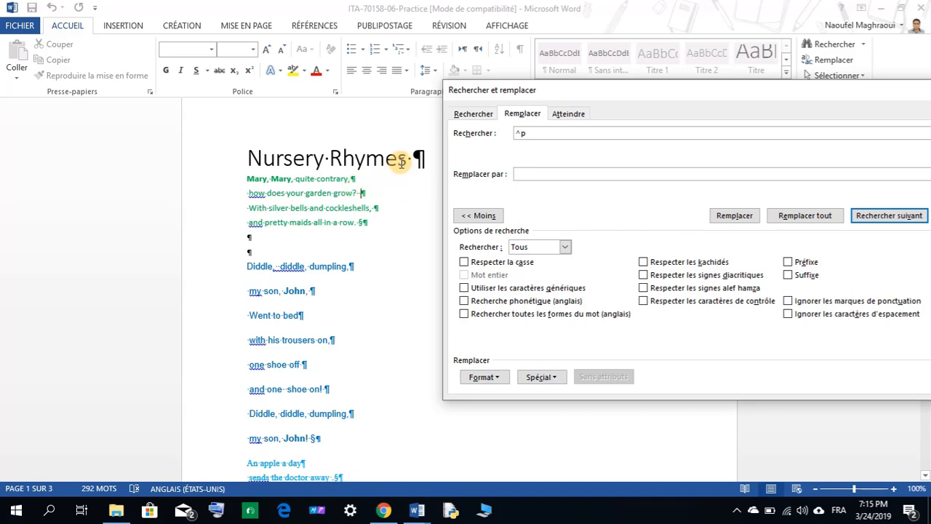
{"action": "left_click", "coordinate": [248, 159]}
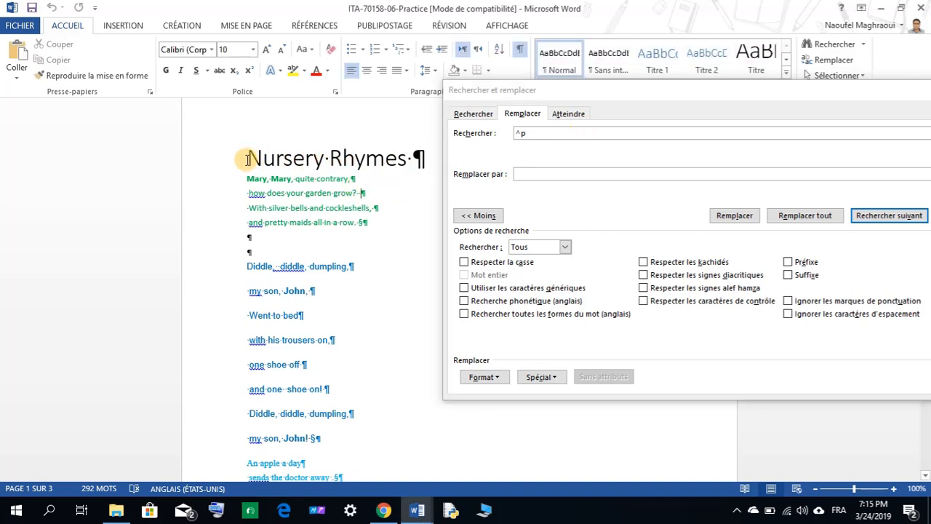
{"action": "left_click_drag", "start_coordinate": [843, 95], "coordinate": [734, 96]}
{"action": "left_click", "coordinate": [860, 97]}
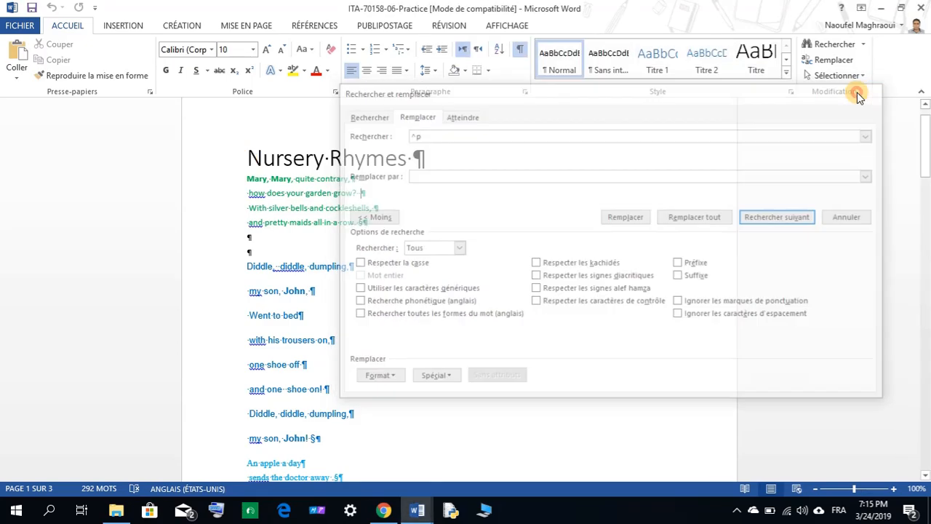
{"action": "left_click", "coordinate": [247, 157]}
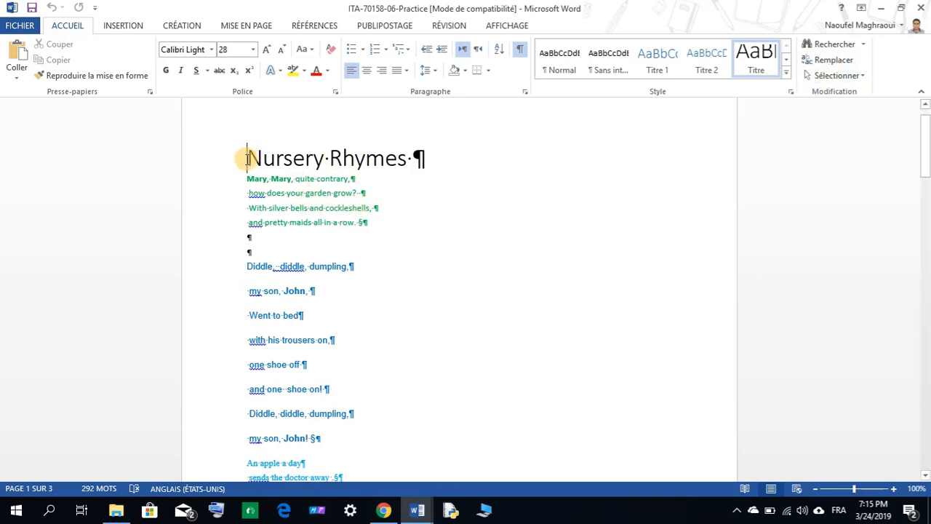
{"action": "left_click", "coordinate": [827, 60]}
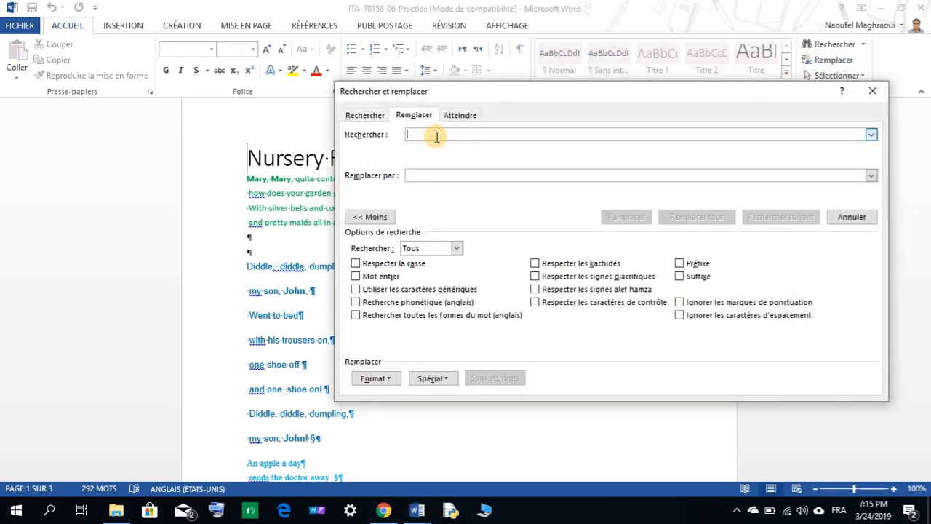
{"action": "left_click", "coordinate": [434, 378]}
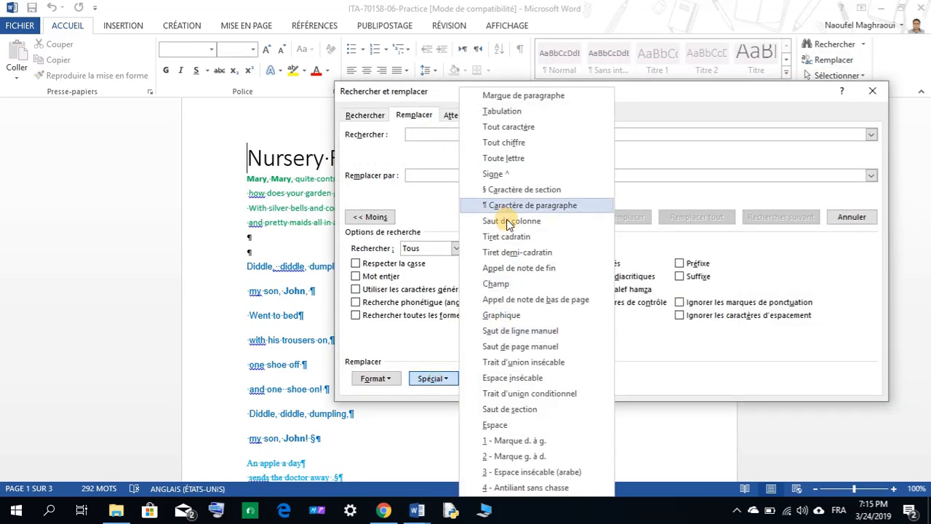
{"action": "left_click", "coordinate": [519, 96]}
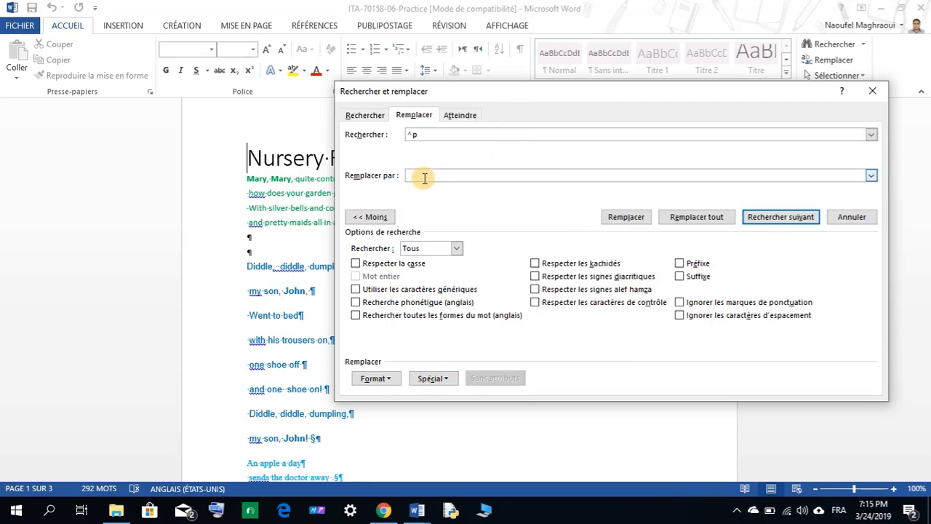
- Skip the title's paragraph mark and replace those between the lines of the "Mary, Mary" rhyme with nothing, one at a time
{"action": "left_click_drag", "start_coordinate": [672, 99], "coordinate": [731, 88]}
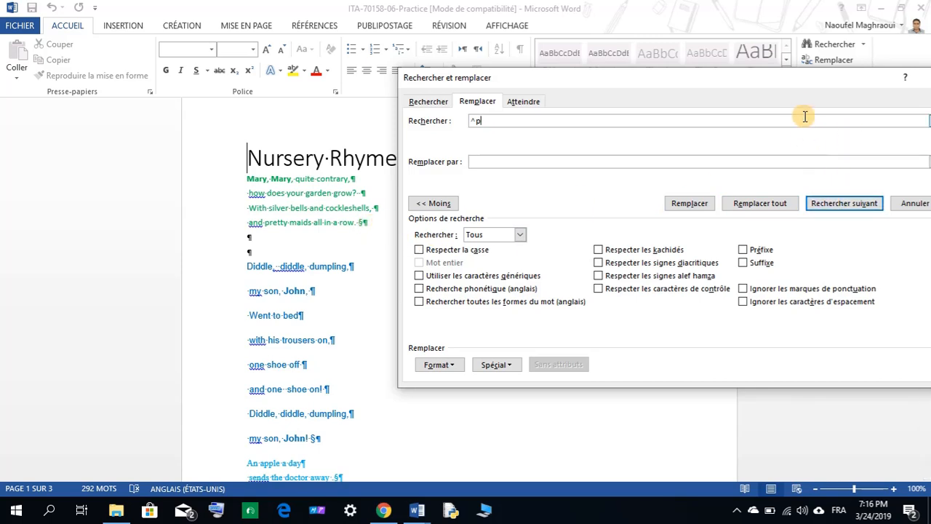
{"action": "left_click_drag", "start_coordinate": [803, 82], "coordinate": [831, 80]}
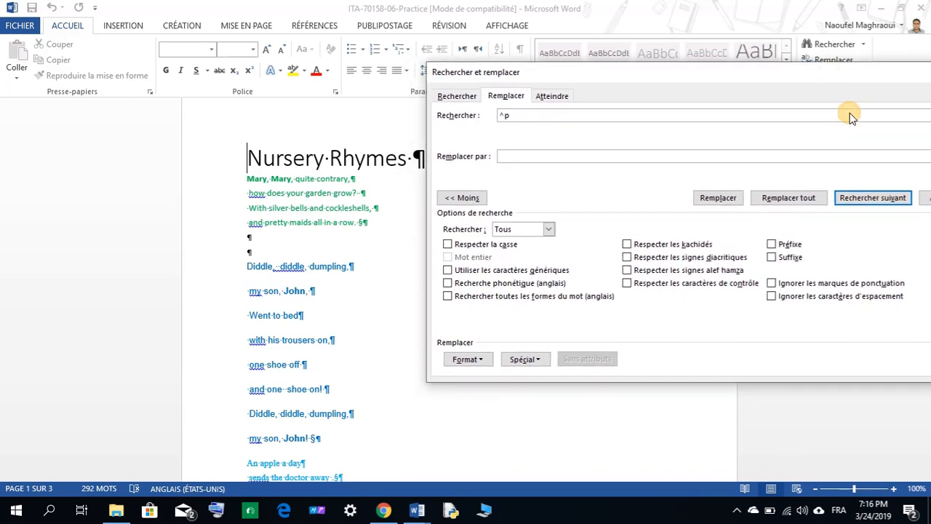
{"action": "left_click", "coordinate": [857, 205]}
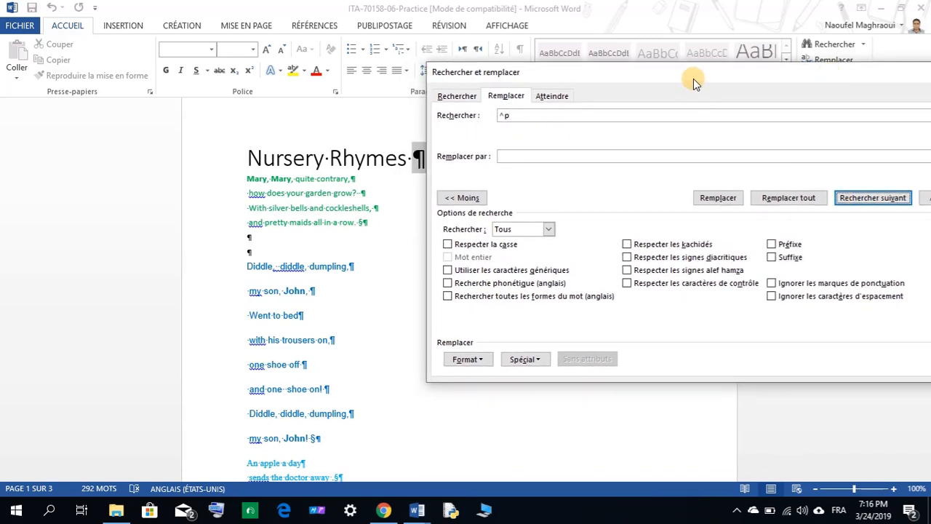
{"action": "left_click_drag", "start_coordinate": [688, 77], "coordinate": [709, 75]}
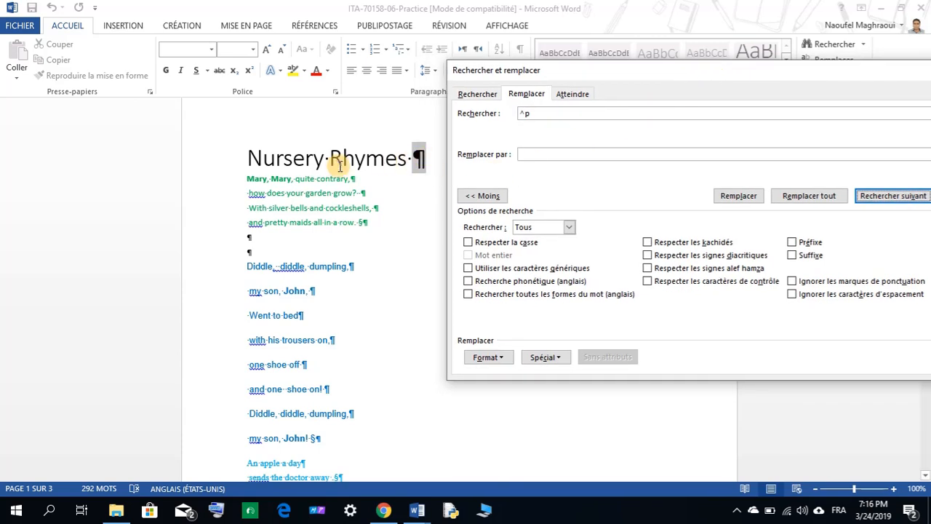
{"action": "left_click", "coordinate": [877, 201]}
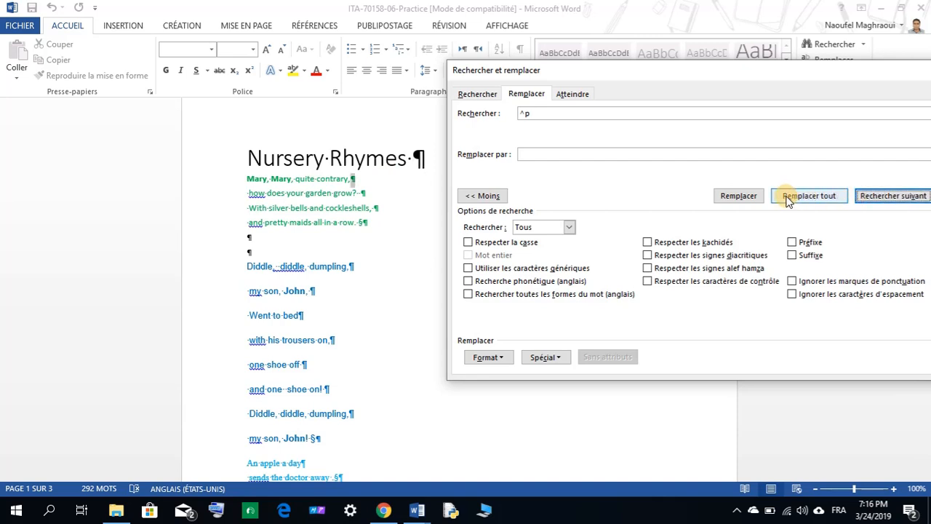
{"action": "left_click", "coordinate": [740, 196]}
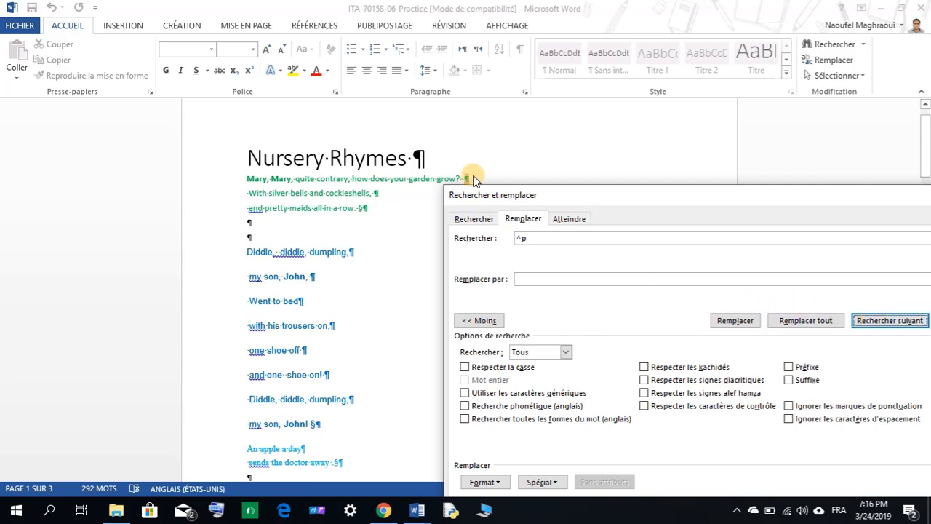
{"action": "left_click_drag", "start_coordinate": [481, 196], "coordinate": [475, 200]}
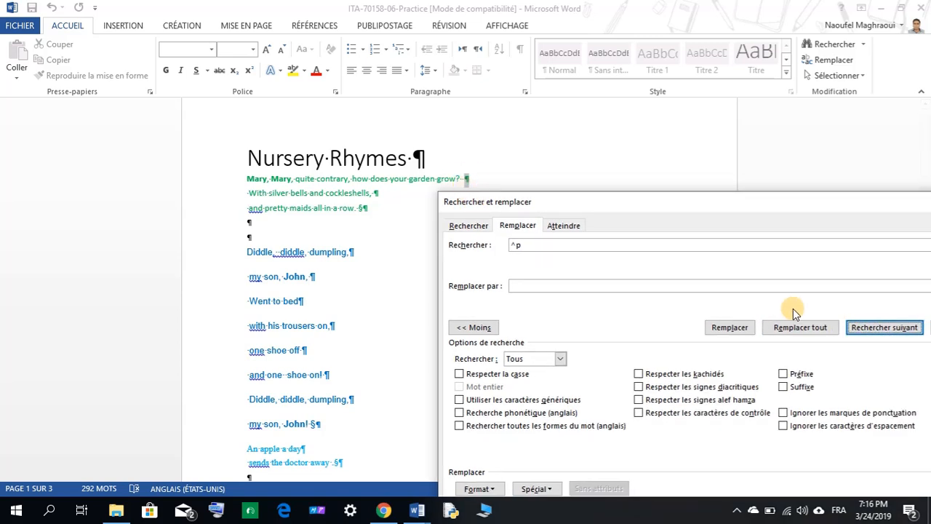
{"action": "left_click", "coordinate": [724, 328]}
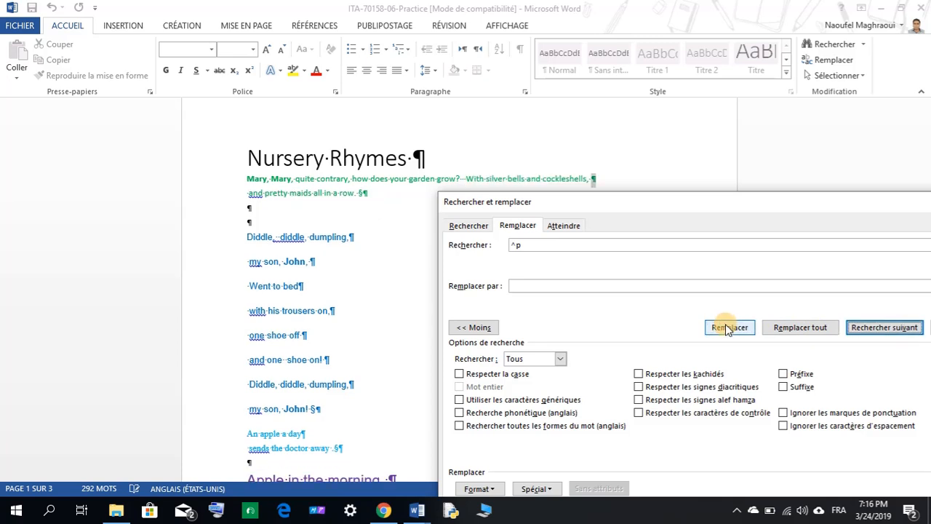
{"action": "left_click", "coordinate": [730, 329]}
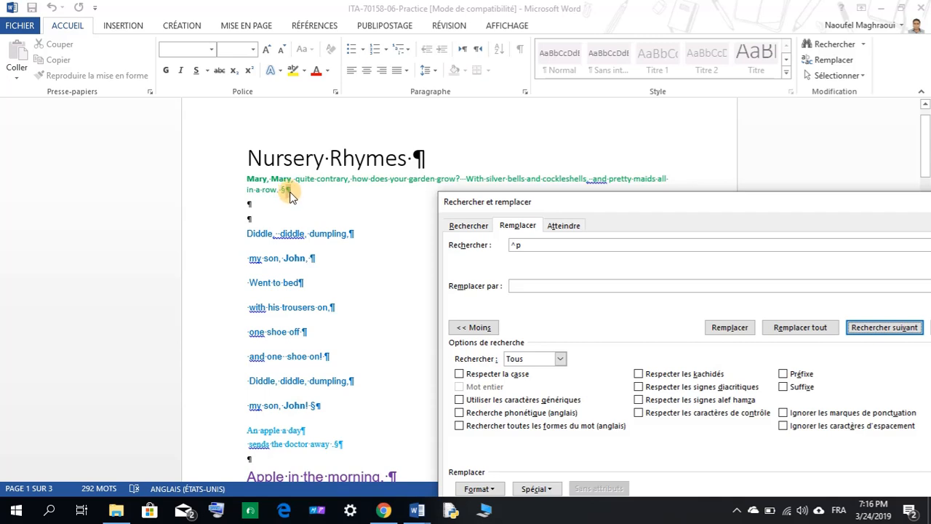
- Keep the paragraph marks after "Mary, Mary" and remove those between the lines of the "Diddle, diddle, dumpling" rhyme
{"action": "left_click", "coordinate": [883, 328]}
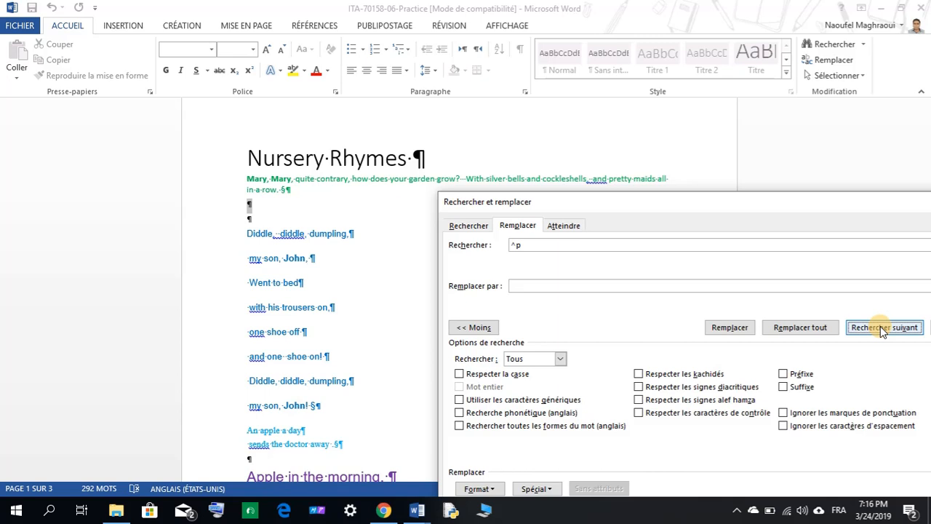
{"action": "left_click", "coordinate": [882, 329]}
{"action": "left_click", "coordinate": [882, 329]}
{"action": "left_click", "coordinate": [730, 328]}
{"action": "left_click", "coordinate": [731, 327]}
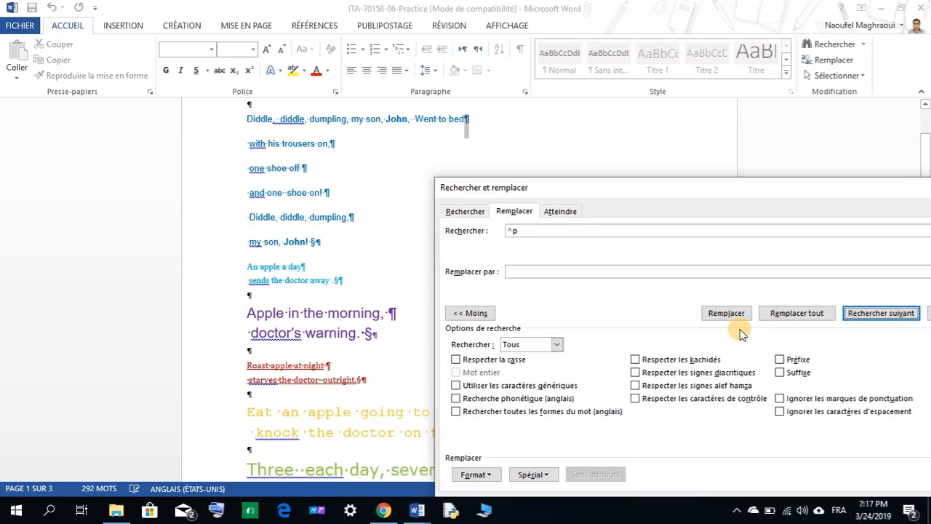
{"action": "left_click", "coordinate": [739, 316]}
{"action": "left_click", "coordinate": [740, 314]}
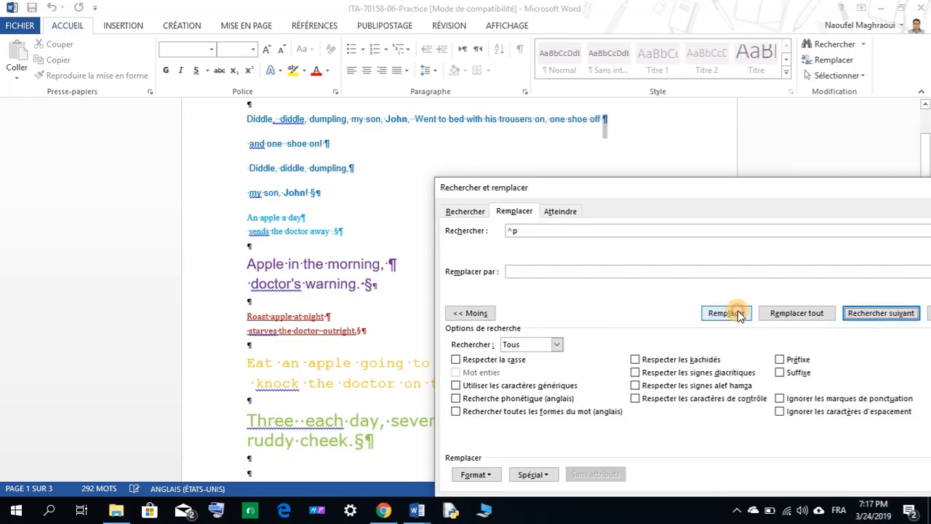
{"action": "left_click", "coordinate": [740, 315]}
{"action": "left_click", "coordinate": [740, 315]}
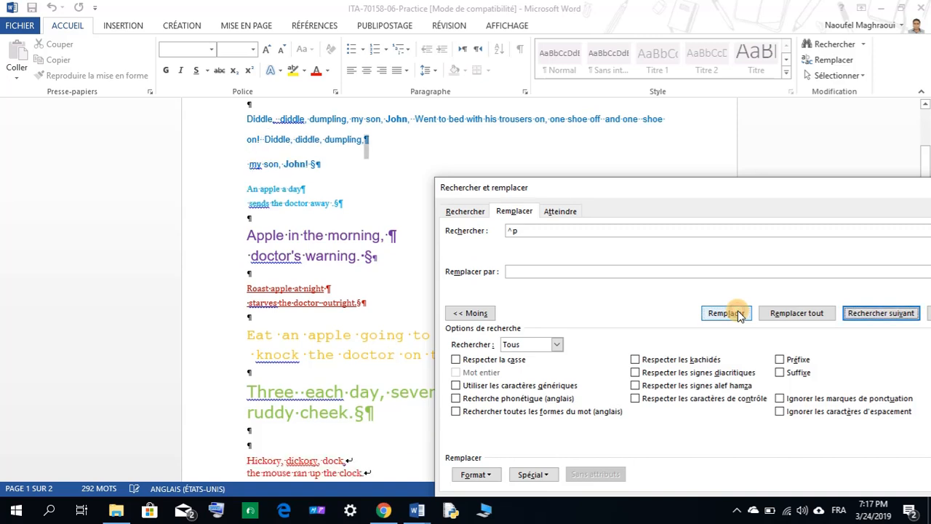
{"action": "left_click", "coordinate": [740, 315]}
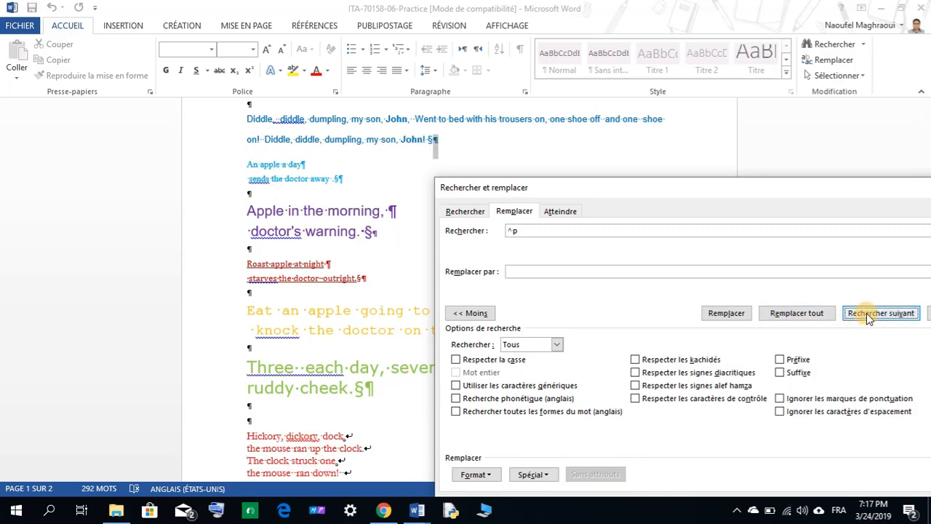
- Join the two lines of "An apple a day" and of "Apple in the morning" by replacing the paragraph mark inside each with nothing
{"action": "left_click", "coordinate": [866, 314]}
{"action": "left_click", "coordinate": [735, 315]}
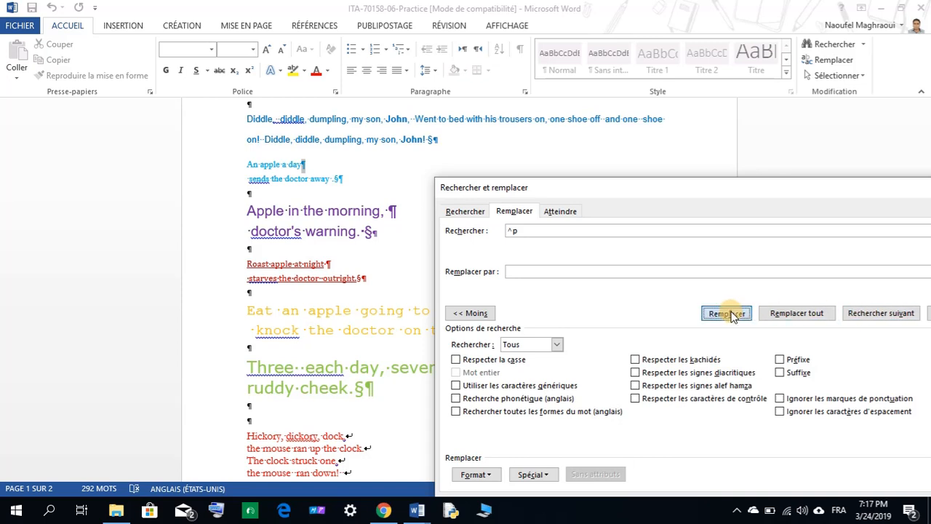
{"action": "left_click", "coordinate": [865, 314]}
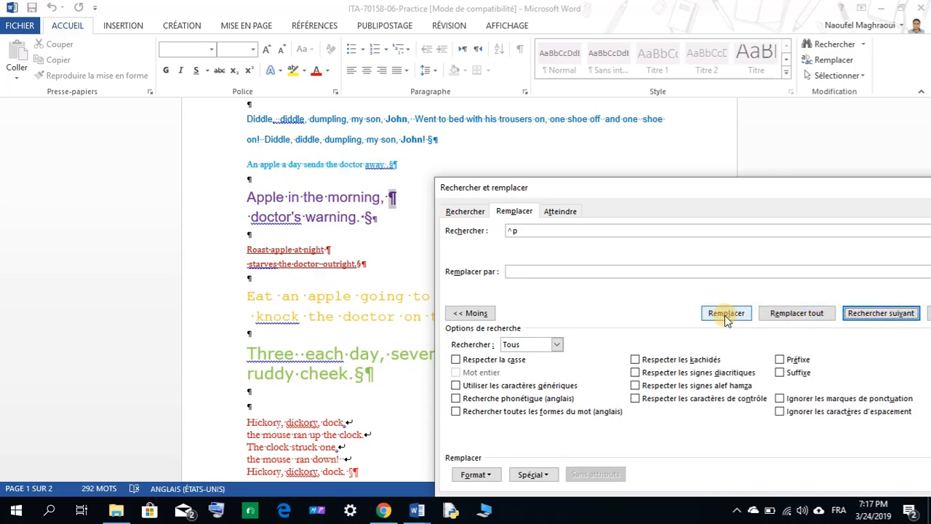
{"action": "left_click", "coordinate": [725, 315]}
- Skip the separating marks and remove the paragraph mark inside "Roast apple at night" and inside "Eat an apple going to bed"
{"action": "left_click", "coordinate": [865, 320]}
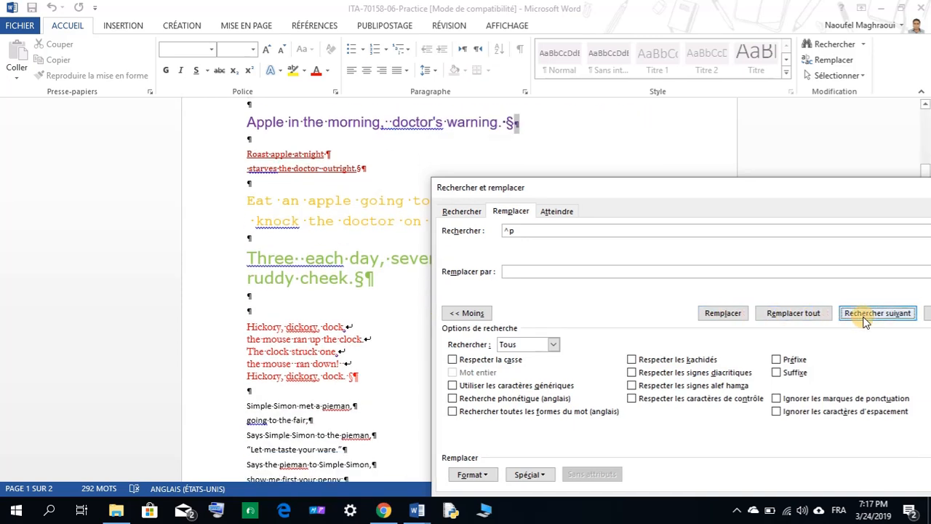
{"action": "left_click", "coordinate": [865, 314]}
{"action": "left_click", "coordinate": [731, 318]}
{"action": "left_click", "coordinate": [866, 319]}
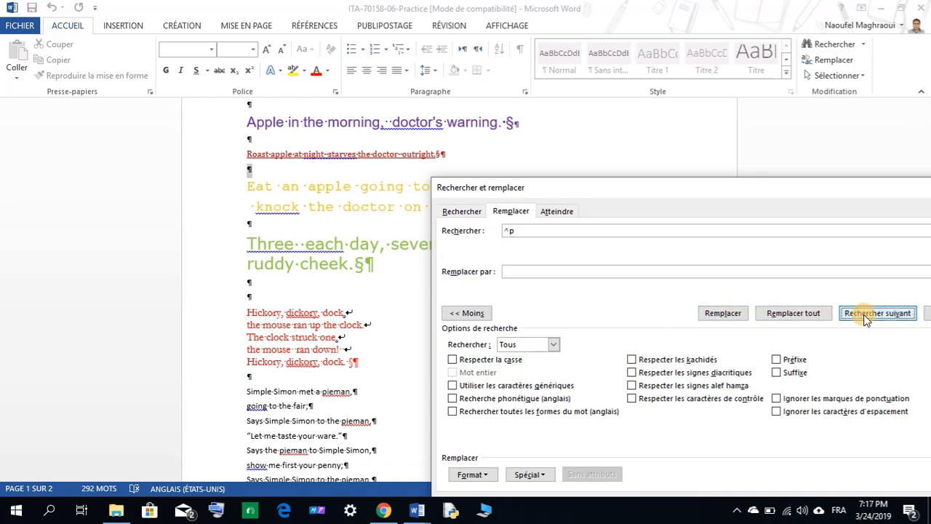
{"action": "left_click", "coordinate": [865, 318]}
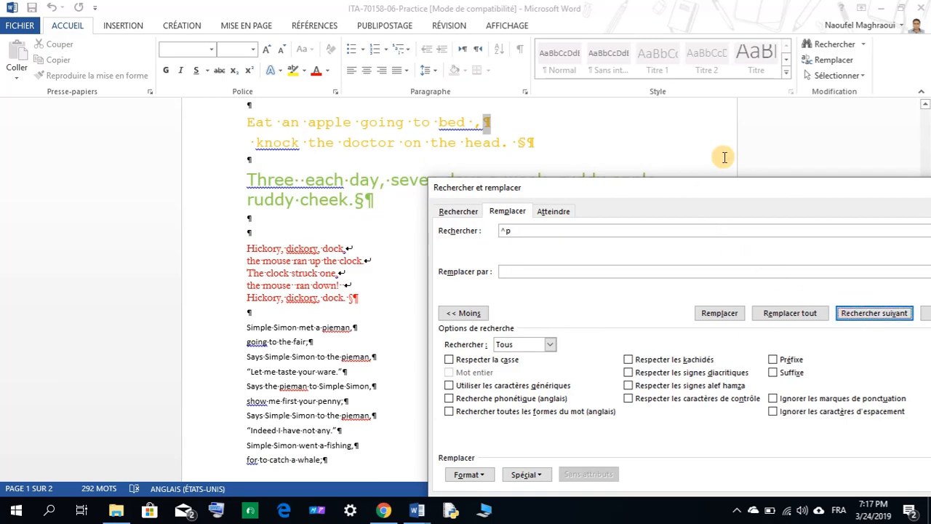
{"action": "scroll", "coordinate": [721, 158], "scroll_direction": "up", "scroll_amount": 1}
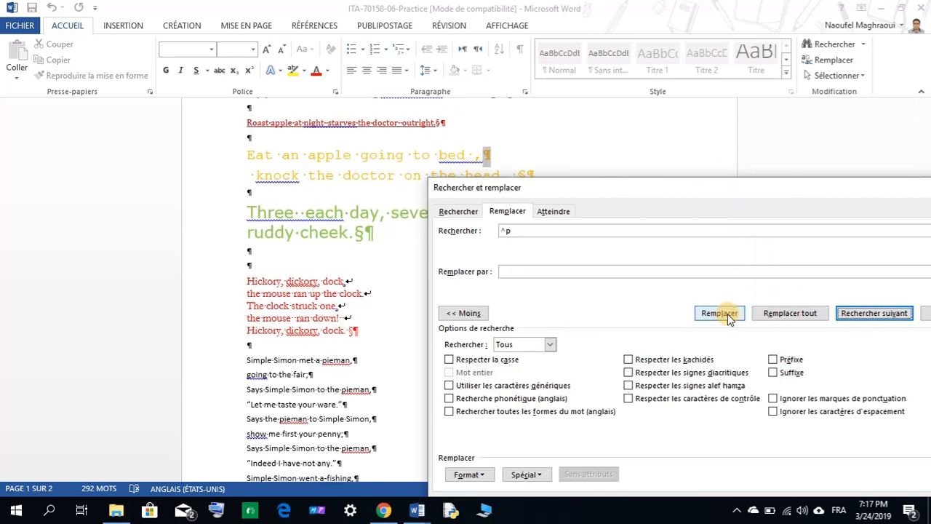
{"action": "left_click", "coordinate": [718, 312]}
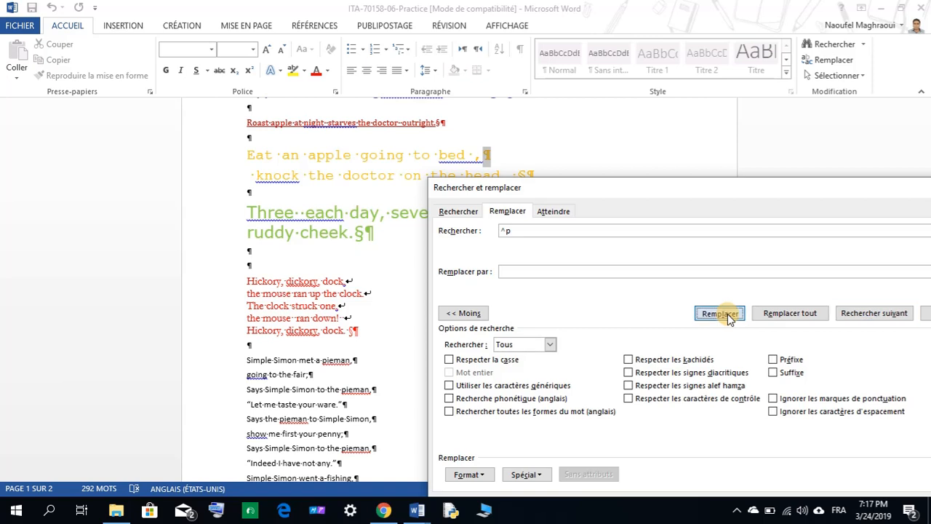
- Advance the search past the paragraph marks after "Three each day" and "Hickory, dickory, dock" to the Simple Simon rhyme, without replacing them
{"action": "left_click", "coordinate": [862, 319]}
{"action": "left_click", "coordinate": [862, 318]}
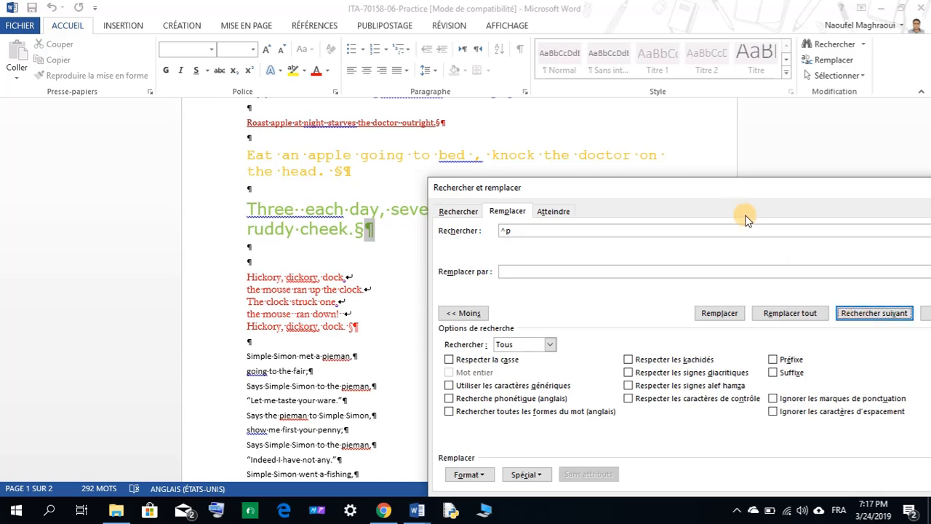
{"action": "left_click_drag", "start_coordinate": [731, 190], "coordinate": [640, 264]}
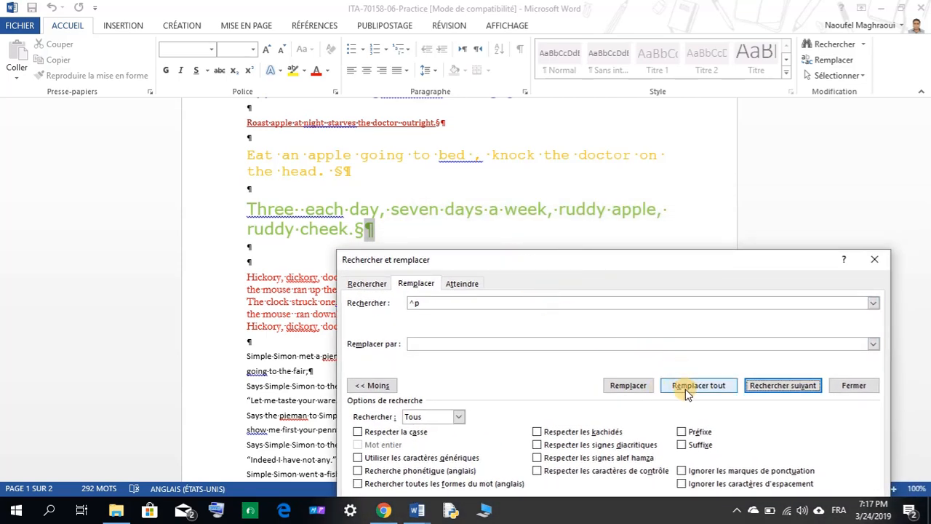
{"action": "left_click", "coordinate": [782, 391]}
{"action": "left_click", "coordinate": [782, 390]}
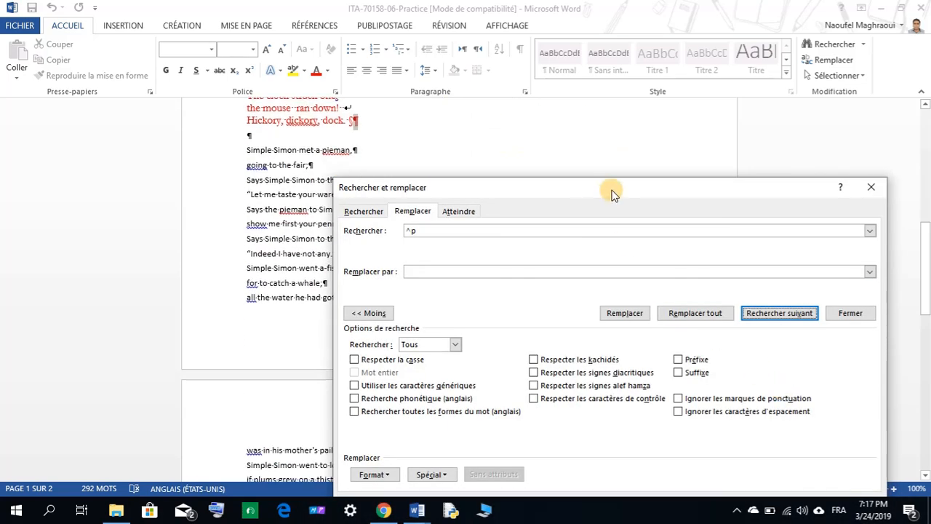
{"action": "left_click", "coordinate": [773, 317]}
- Join the lines of the Simple Simon rhyme into one paragraph by replacing each paragraph mark inside it with nothing
{"action": "left_click", "coordinate": [636, 314]}
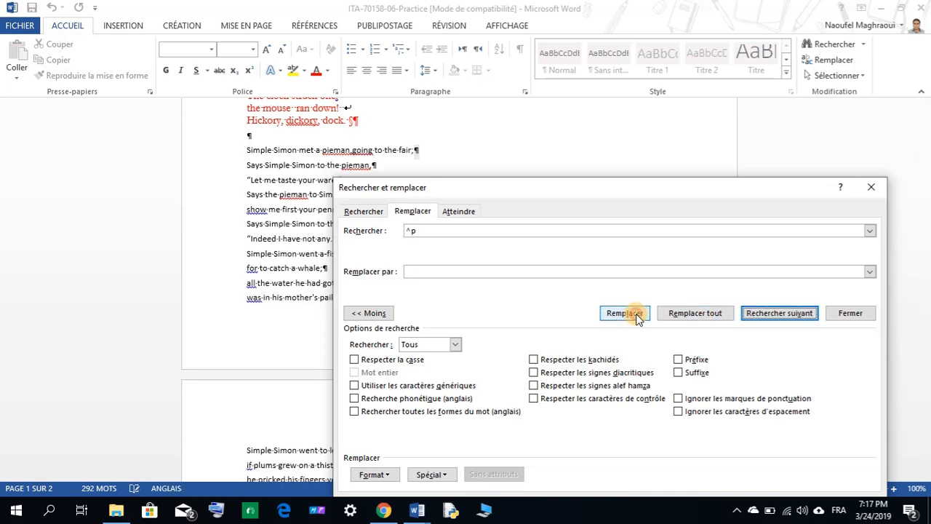
{"action": "left_click", "coordinate": [635, 313]}
{"action": "left_click", "coordinate": [636, 314]}
{"action": "left_click", "coordinate": [636, 313]}
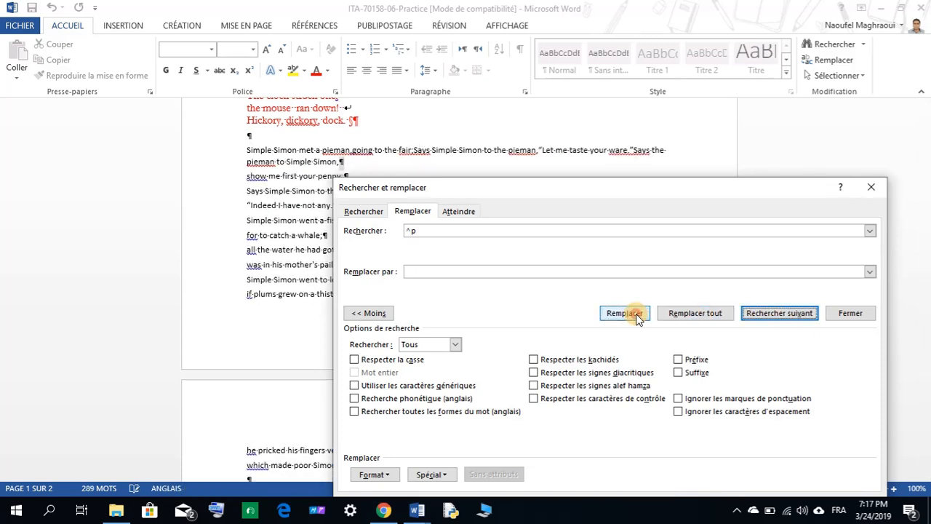
{"action": "left_click", "coordinate": [635, 313]}
{"action": "left_click", "coordinate": [636, 313]}
{"action": "left_click", "coordinate": [636, 313]}
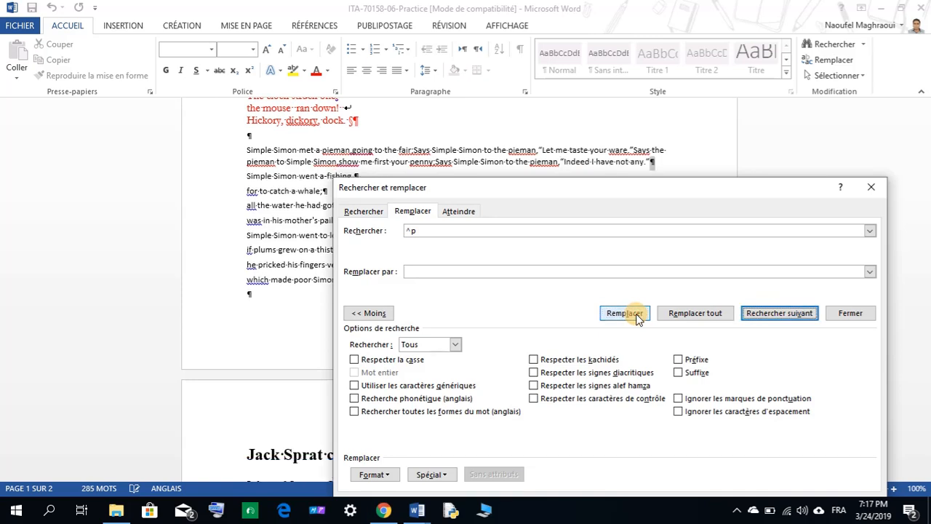
{"action": "left_click", "coordinate": [635, 314]}
{"action": "left_click", "coordinate": [636, 315]}
{"action": "left_click", "coordinate": [636, 315]}
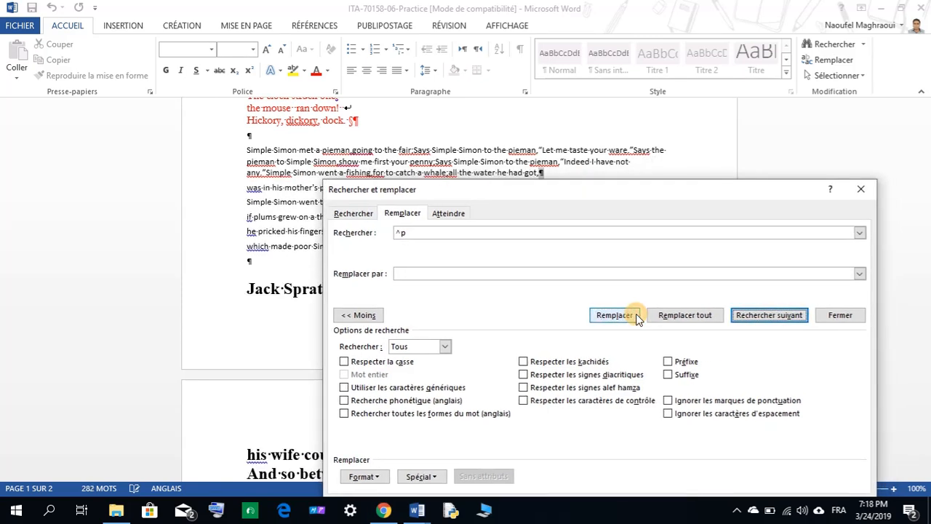
{"action": "left_click", "coordinate": [635, 315]}
{"action": "left_click", "coordinate": [635, 318]}
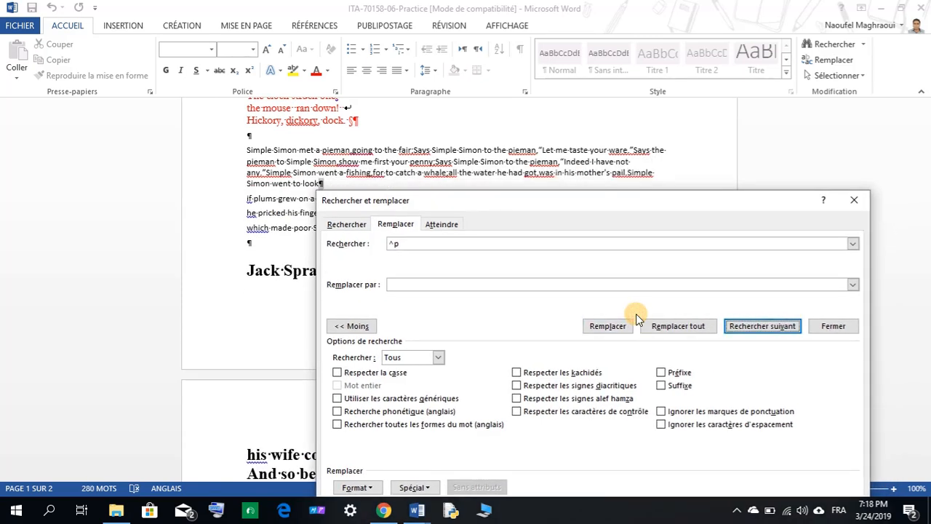
{"action": "left_click", "coordinate": [624, 326]}
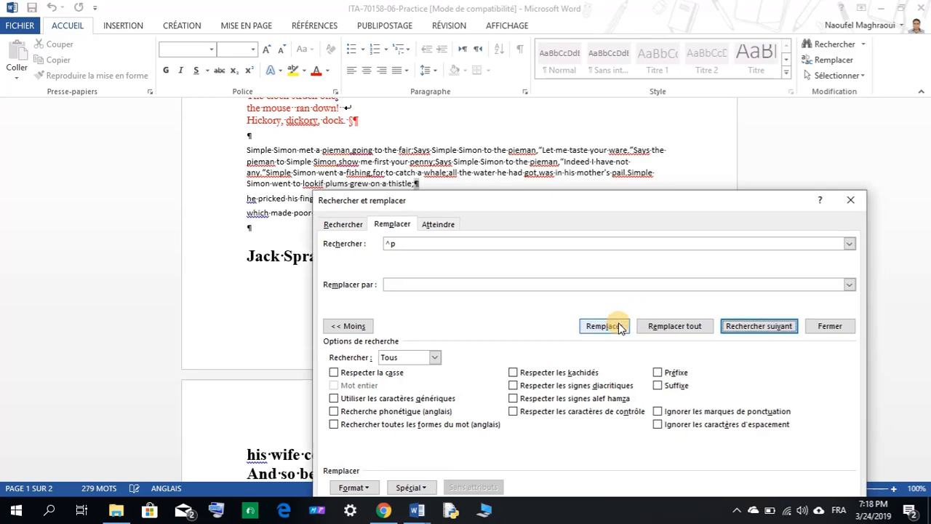
{"action": "left_click", "coordinate": [621, 327]}
{"action": "left_click", "coordinate": [620, 327]}
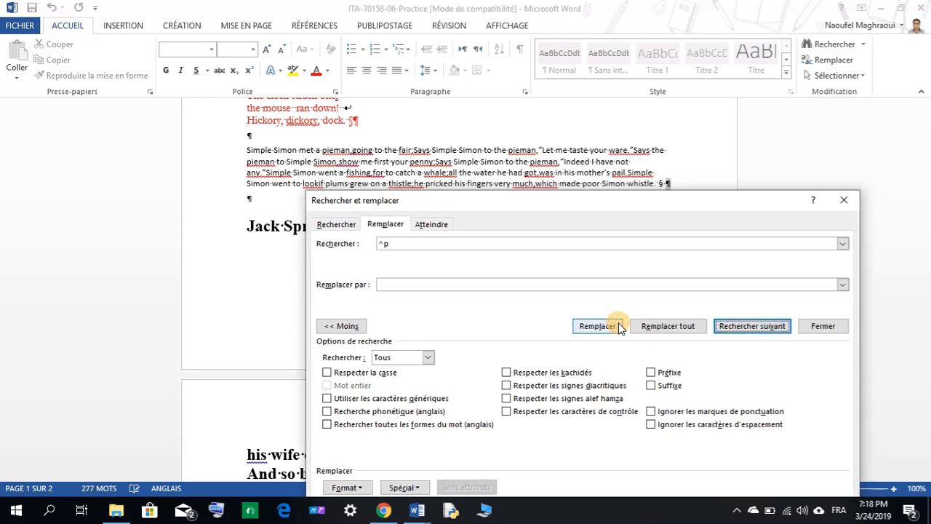
- Skip the paragraph marks after Simple Simon and remove the one between "Jack Sprat could eat no fat," and "his wife"
{"action": "left_click_drag", "start_coordinate": [617, 209], "coordinate": [578, 244]}
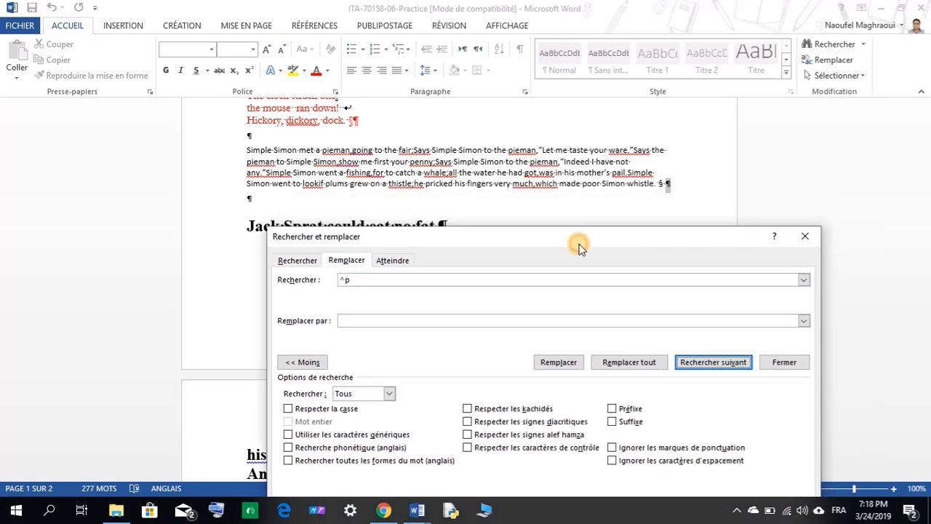
{"action": "left_click", "coordinate": [689, 354]}
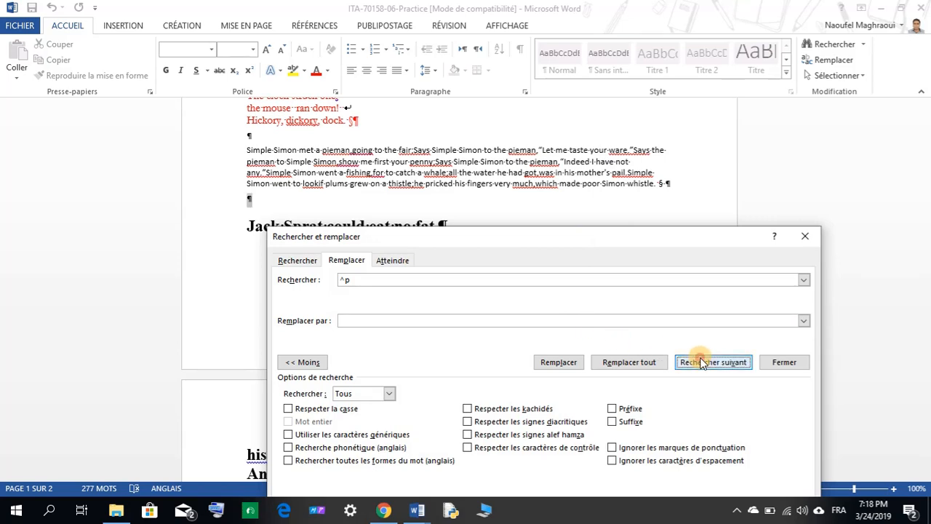
{"action": "left_click", "coordinate": [573, 369]}
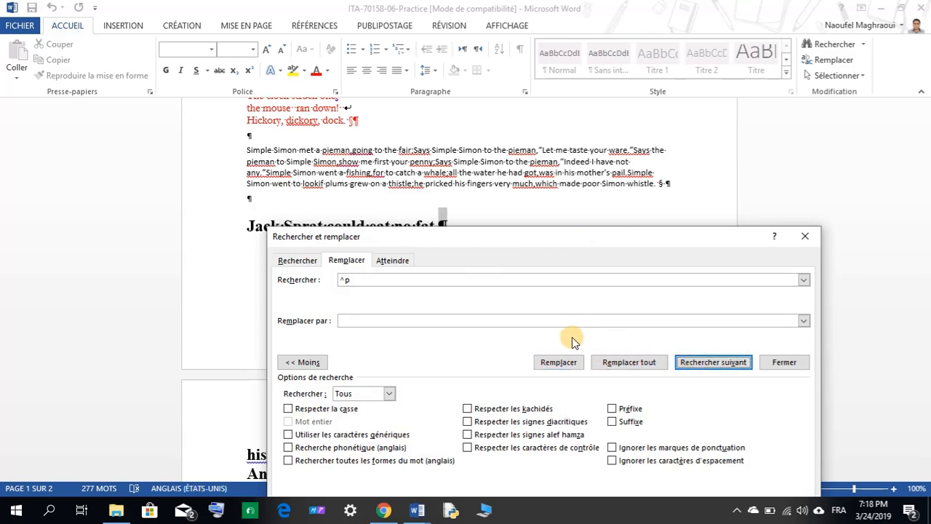
{"action": "left_click_drag", "start_coordinate": [615, 238], "coordinate": [648, 261]}
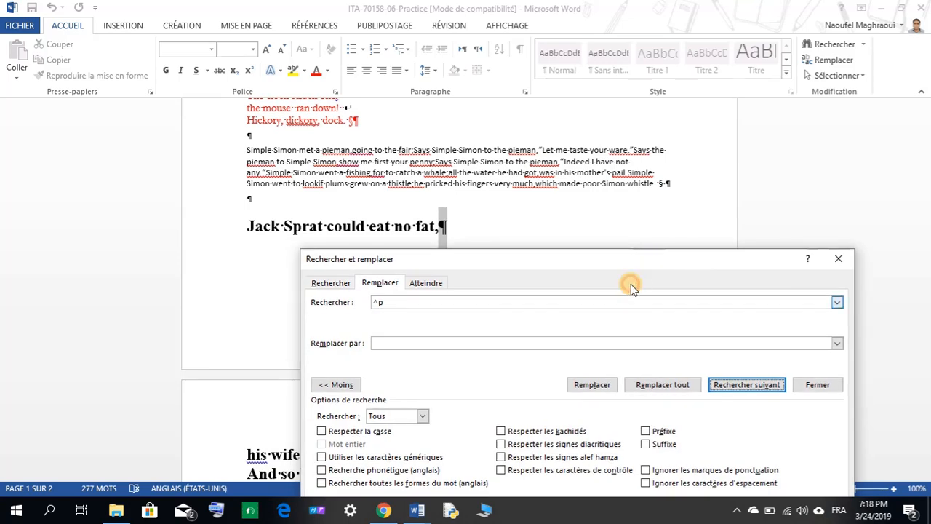
{"action": "left_click", "coordinate": [600, 384]}
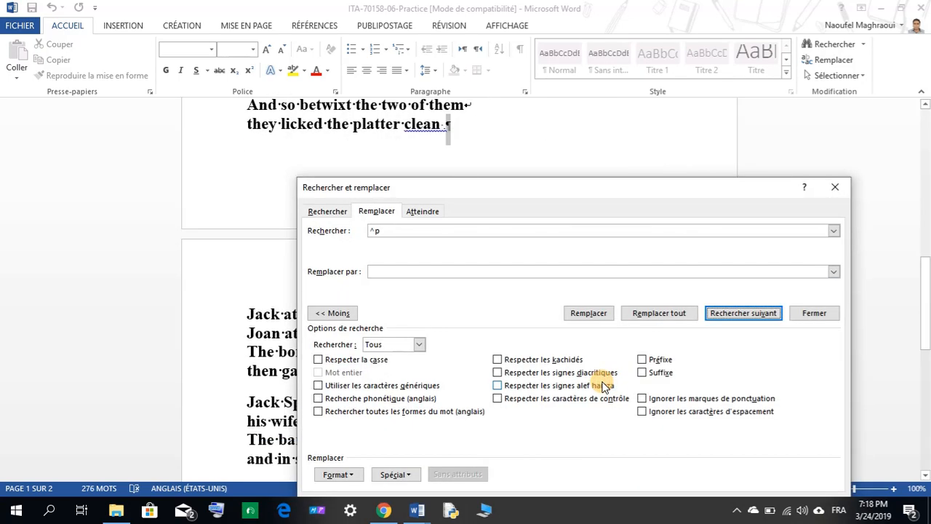
- Join the Jack Sprat stanzas by replacing the paragraph marks after "clean", "then gave it to the cat" and "in she did pitch." with nothing
{"action": "scroll", "coordinate": [596, 154], "scroll_direction": "up", "scroll_amount": 2}
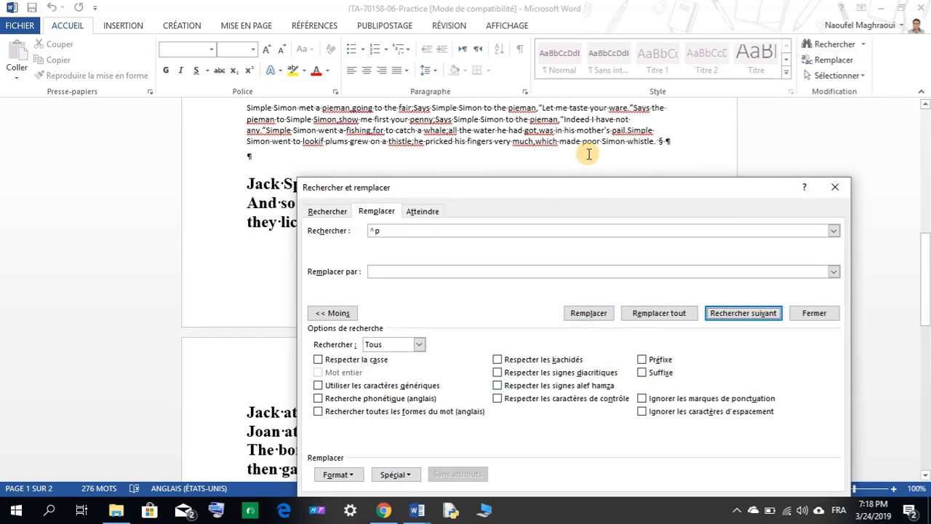
{"action": "left_click_drag", "start_coordinate": [590, 188], "coordinate": [532, 252]}
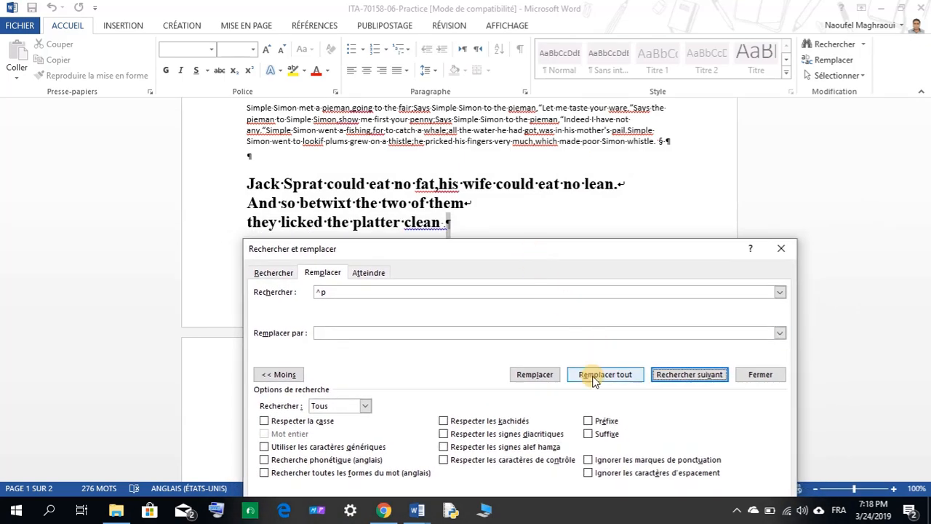
{"action": "left_click", "coordinate": [548, 377]}
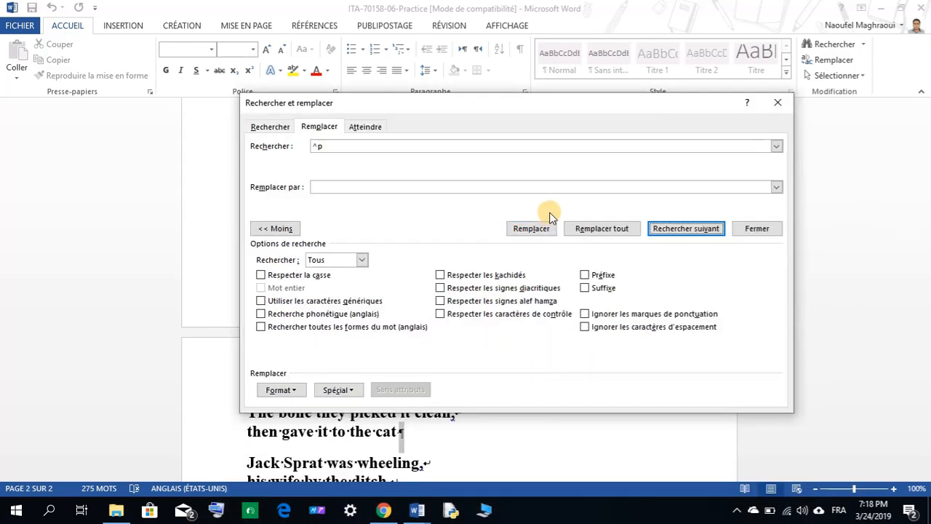
{"action": "left_click_drag", "start_coordinate": [530, 119], "coordinate": [611, 32]}
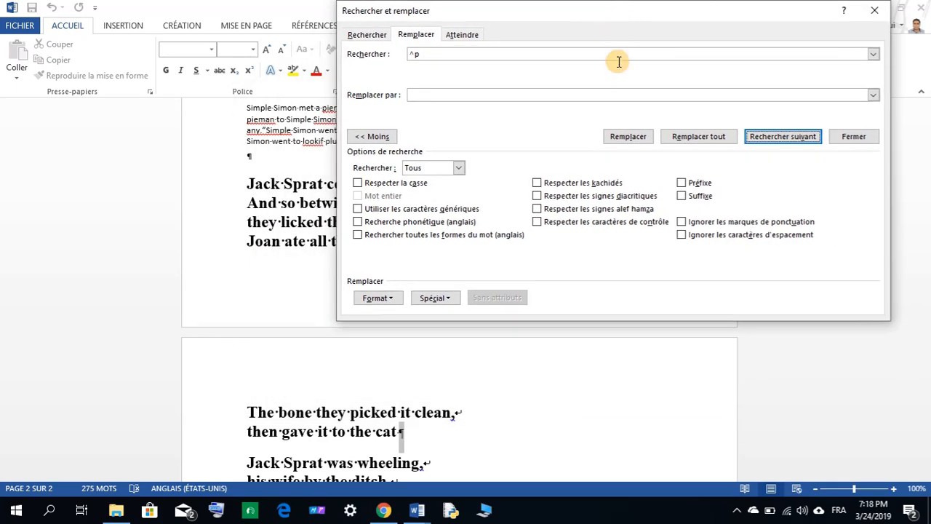
{"action": "left_click", "coordinate": [638, 136]}
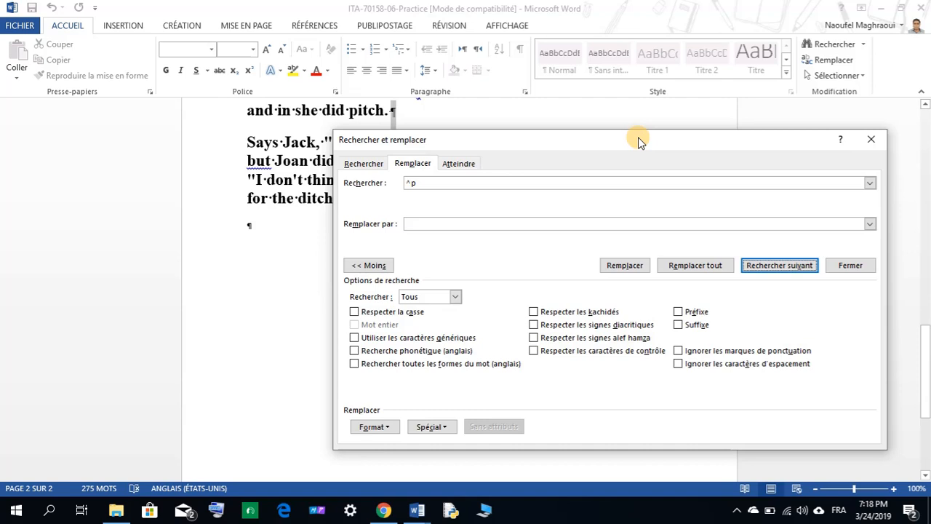
{"action": "left_click", "coordinate": [636, 266]}
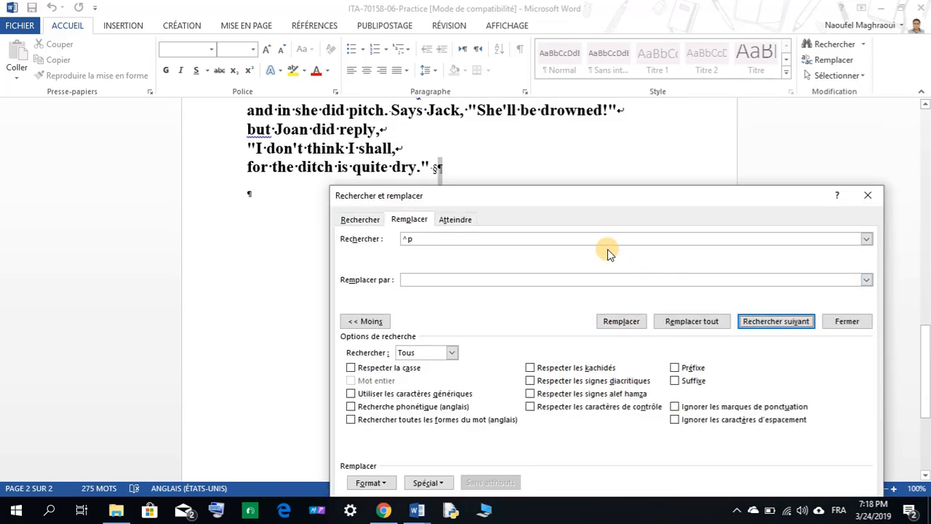
- Keep the document's last paragraph marks, finish the search and close Find and Replace
{"action": "left_click", "coordinate": [775, 322]}
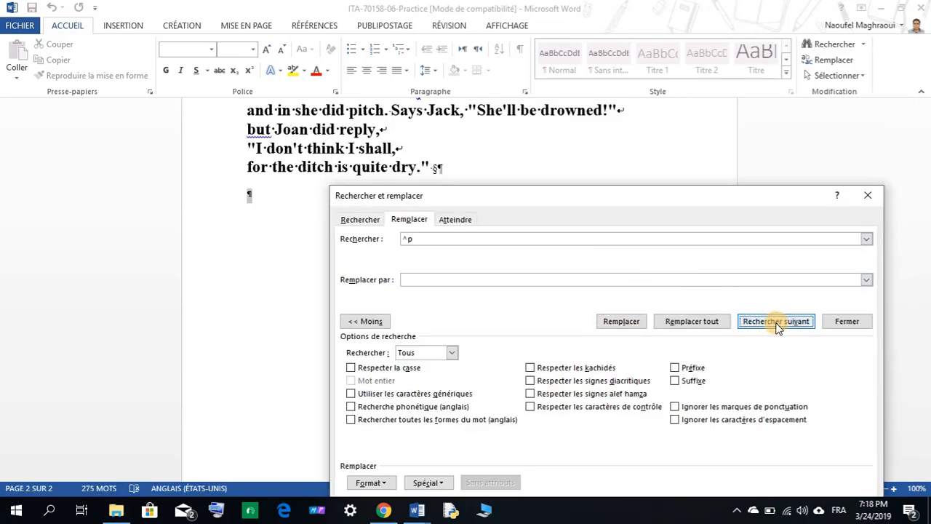
{"action": "left_click", "coordinate": [473, 293]}
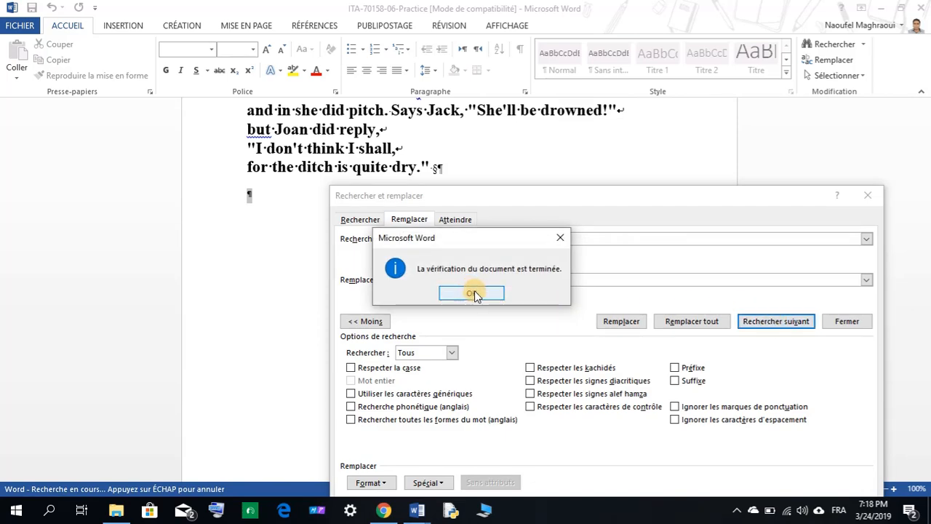
{"action": "left_click", "coordinate": [868, 195]}
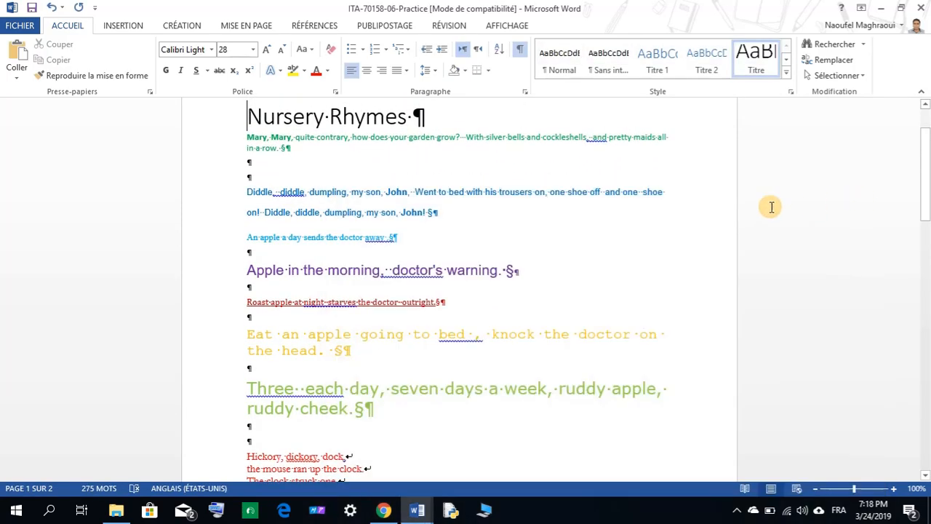
- Check the joined rhymes and examine the line-ending marks in the "Hickory, dickory, dock" rhyme, selecting the one after its first line
{"action": "scroll", "coordinate": [432, 227], "scroll_direction": "up", "scroll_amount": 2}
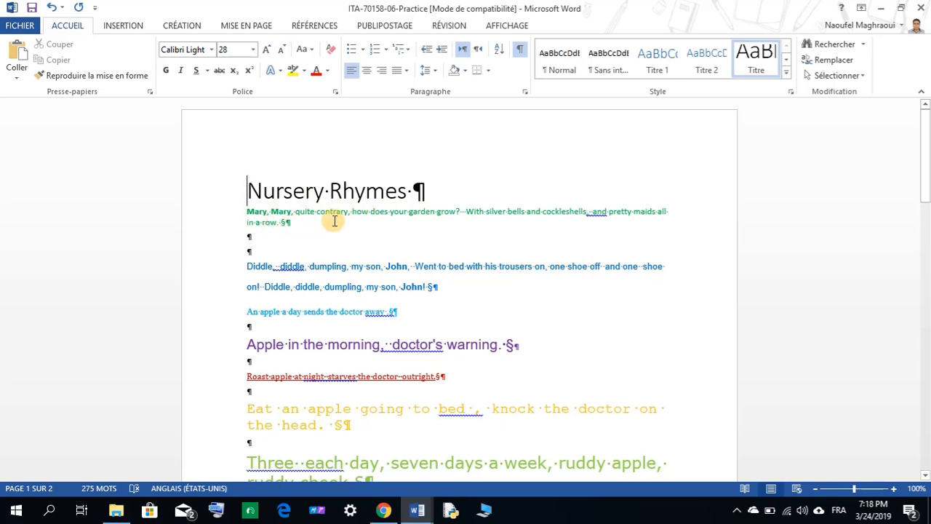
{"action": "scroll", "coordinate": [391, 246], "scroll_direction": "down", "scroll_amount": 1}
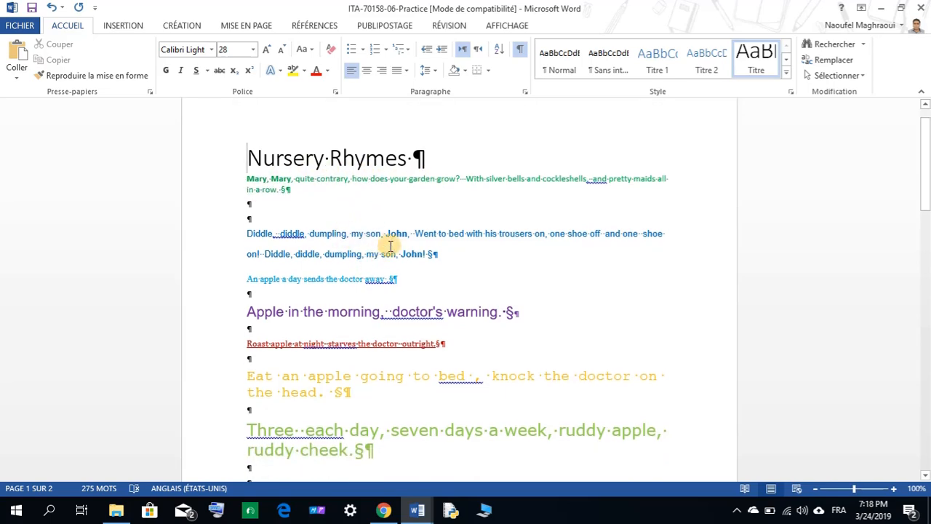
{"action": "scroll", "coordinate": [373, 259], "scroll_direction": "down", "scroll_amount": 1}
{"action": "scroll", "coordinate": [393, 272], "scroll_direction": "down", "scroll_amount": 6}
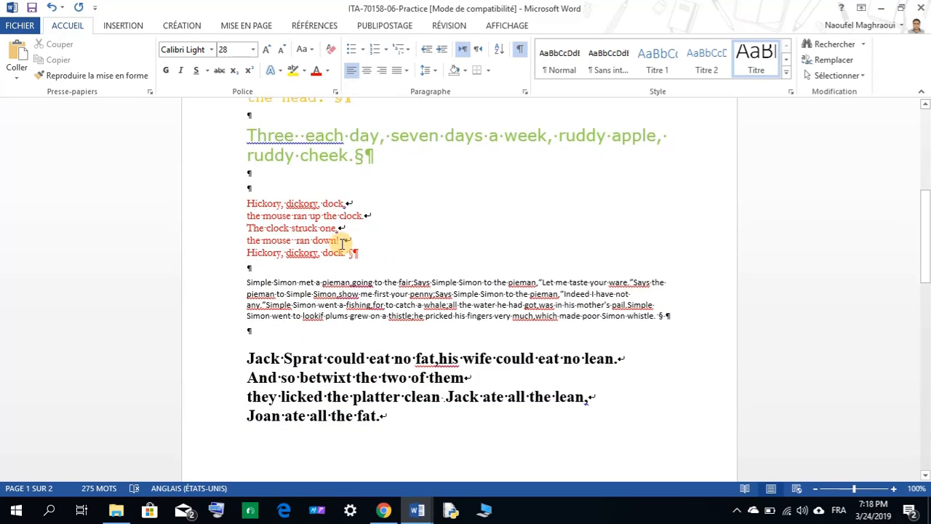
{"action": "left_click_drag", "start_coordinate": [247, 205], "coordinate": [356, 251]}
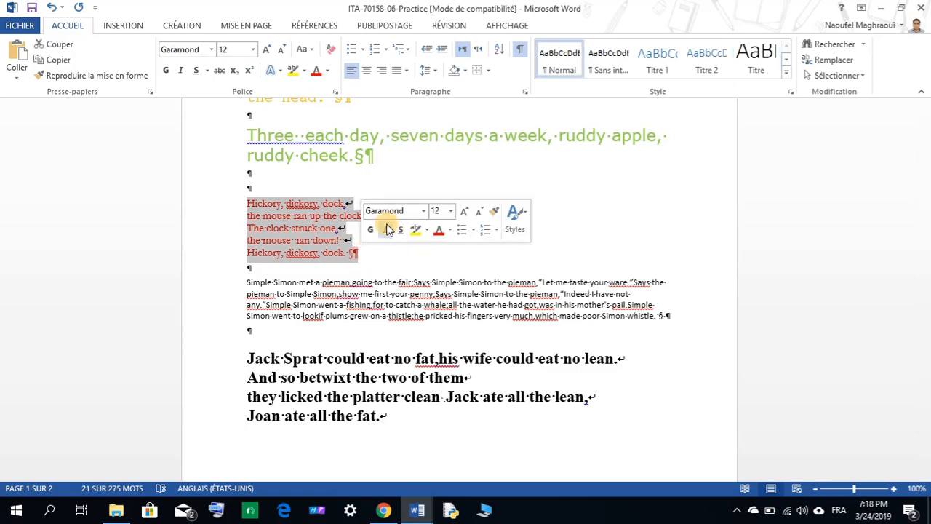
{"action": "left_click", "coordinate": [348, 228]}
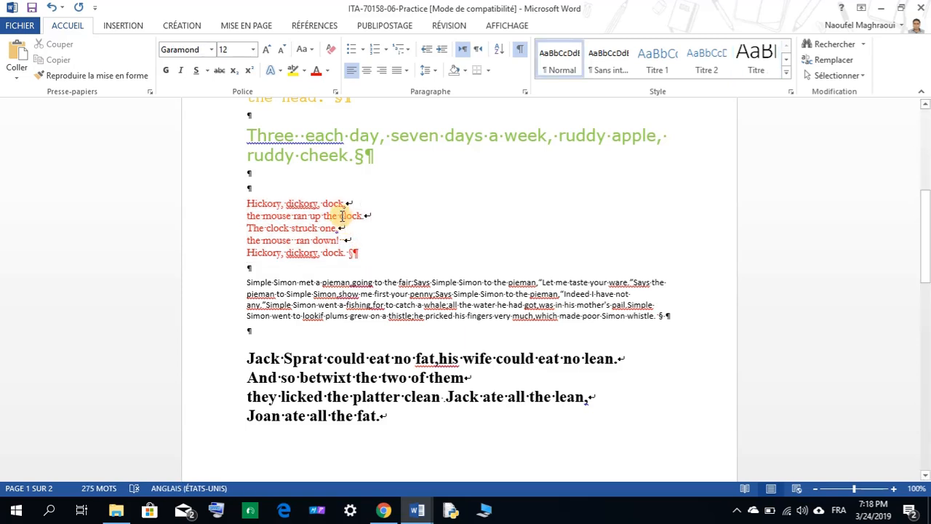
{"action": "left_click_drag", "start_coordinate": [248, 203], "coordinate": [373, 255]}
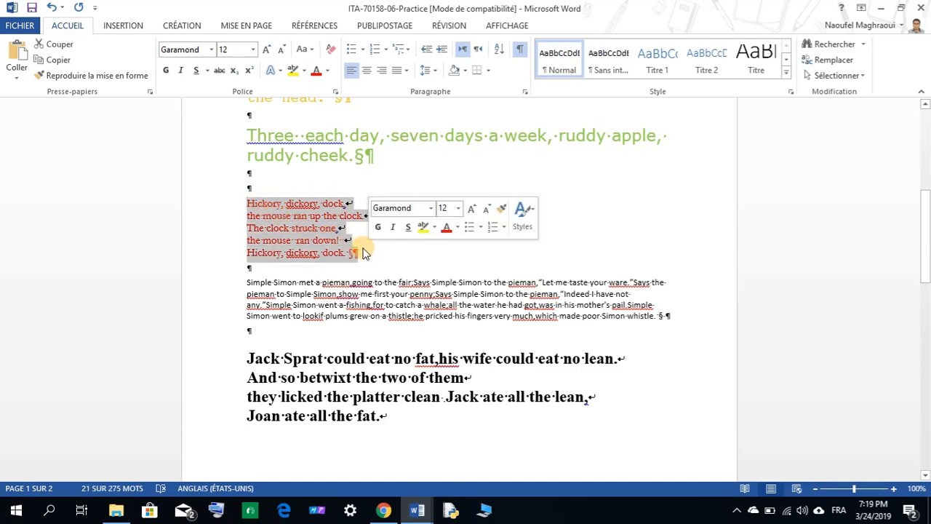
{"action": "left_click", "coordinate": [350, 203]}
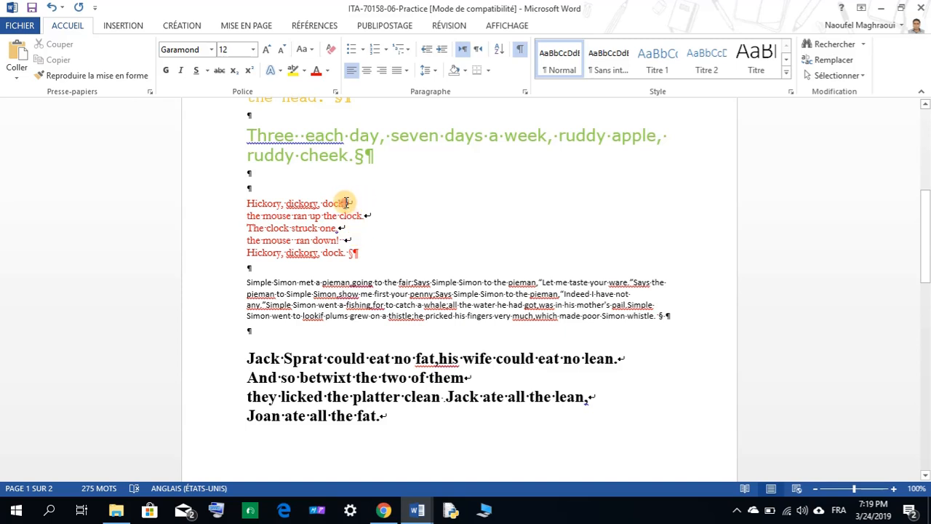
{"action": "left_click_drag", "start_coordinate": [346, 203], "coordinate": [373, 215]}
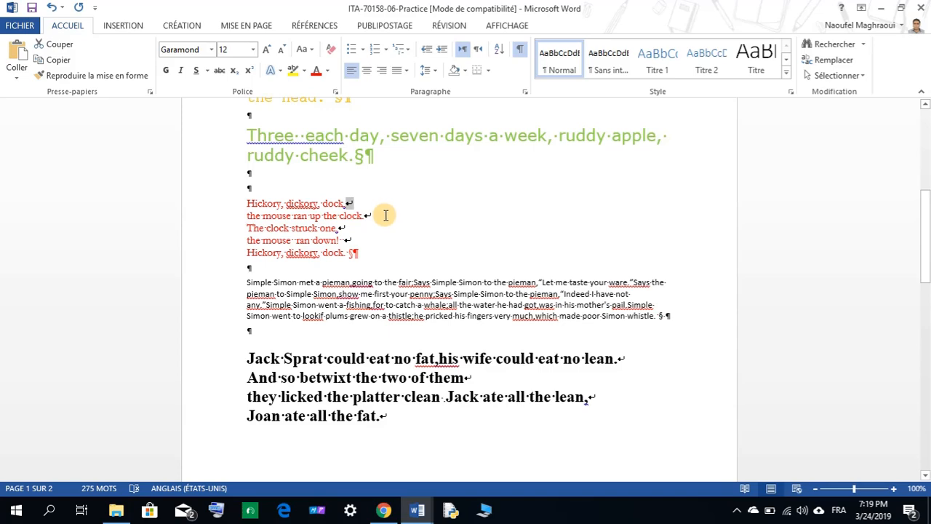
{"action": "scroll", "coordinate": [392, 219], "scroll_direction": "up", "scroll_amount": 3}
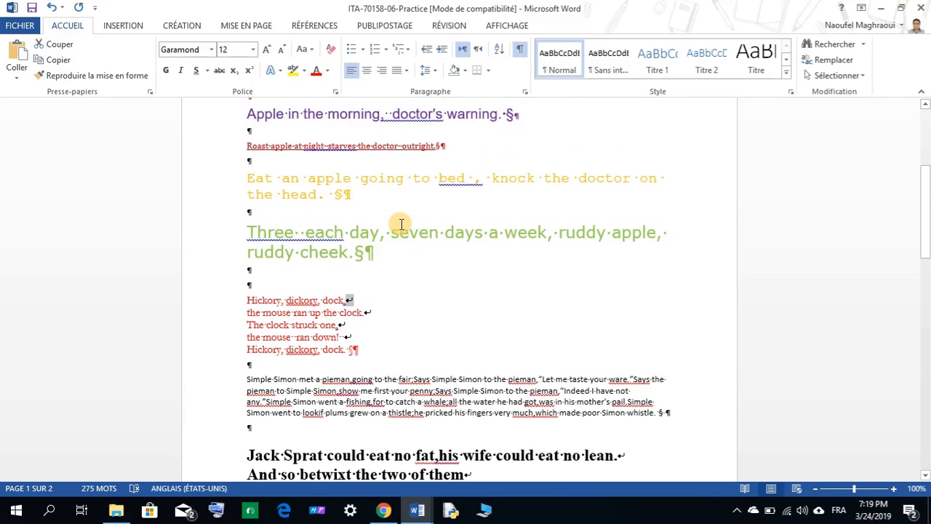
{"action": "scroll", "coordinate": [402, 224], "scroll_direction": "up", "scroll_amount": 3}
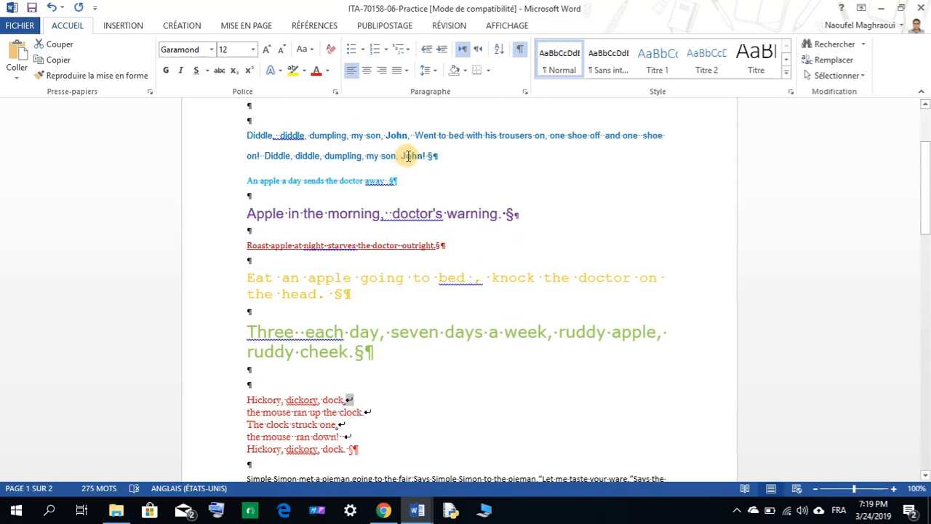
{"action": "scroll", "coordinate": [433, 193], "scroll_direction": "down", "scroll_amount": 2}
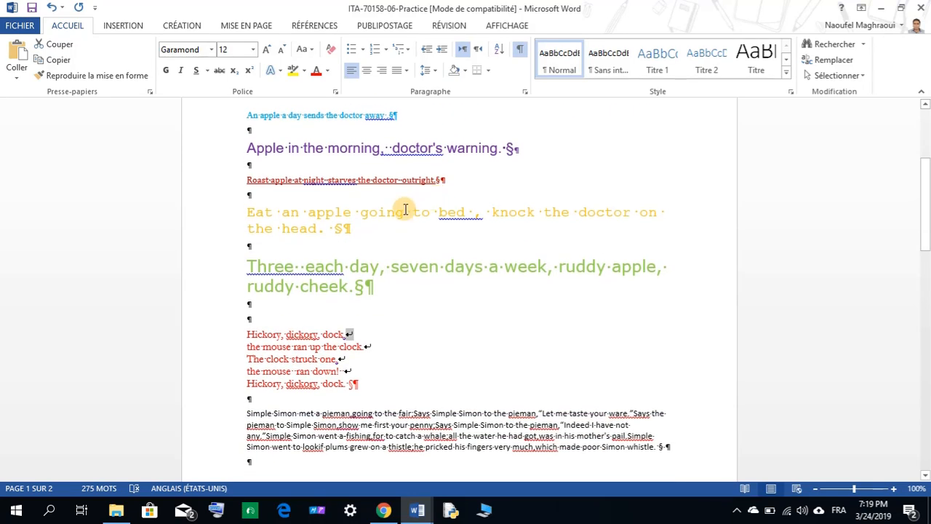
{"action": "scroll", "coordinate": [404, 210], "scroll_direction": "down", "scroll_amount": 2}
{"action": "scroll", "coordinate": [423, 225], "scroll_direction": "up", "scroll_amount": 2}
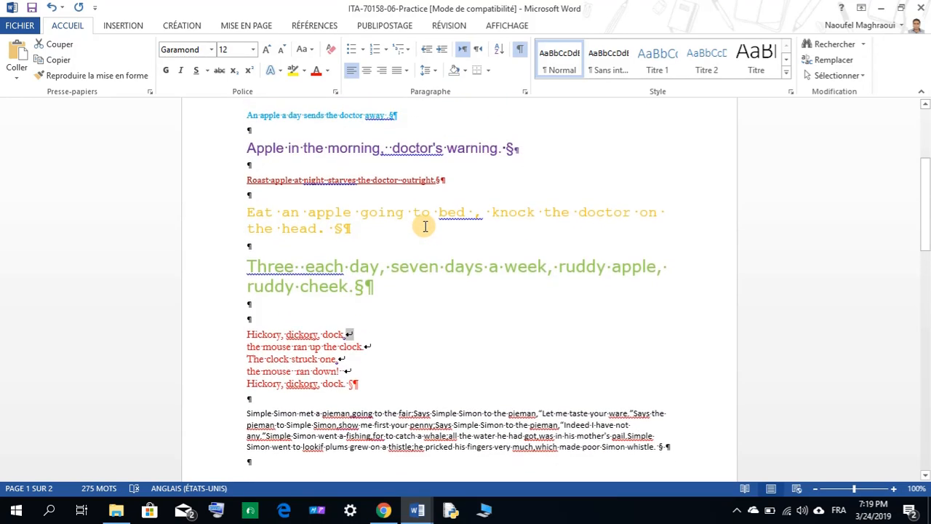
{"action": "scroll", "coordinate": [424, 226], "scroll_direction": "down", "scroll_amount": 3}
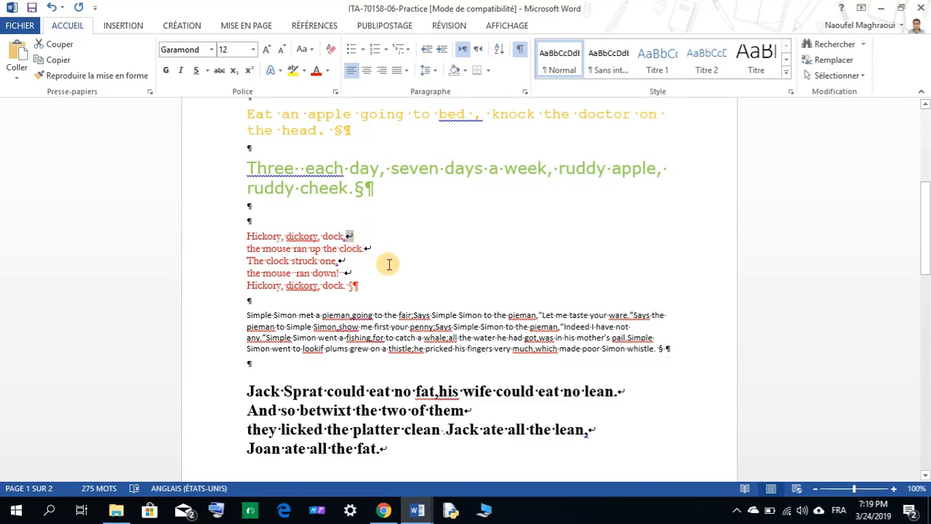
{"action": "scroll", "coordinate": [389, 264], "scroll_direction": "up", "scroll_amount": 9}
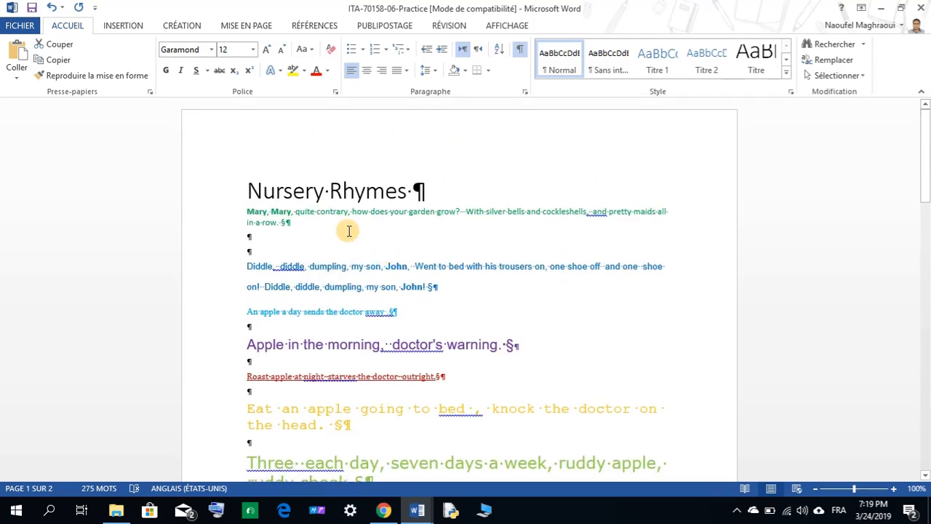
- Find the first manual line break (^l) from the document title onward, with an empty replacement and no paragraph-mark search
{"action": "left_click", "coordinate": [248, 190]}
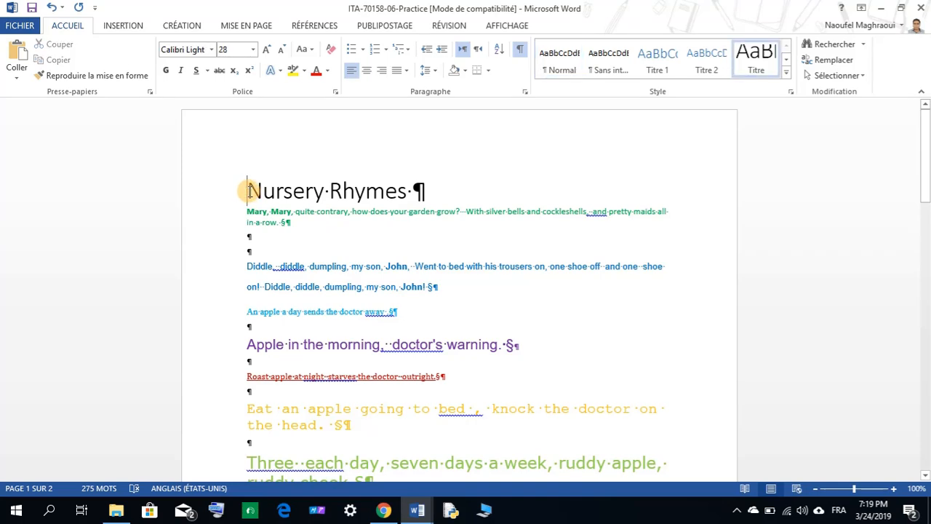
{"action": "left_click", "coordinate": [826, 60]}
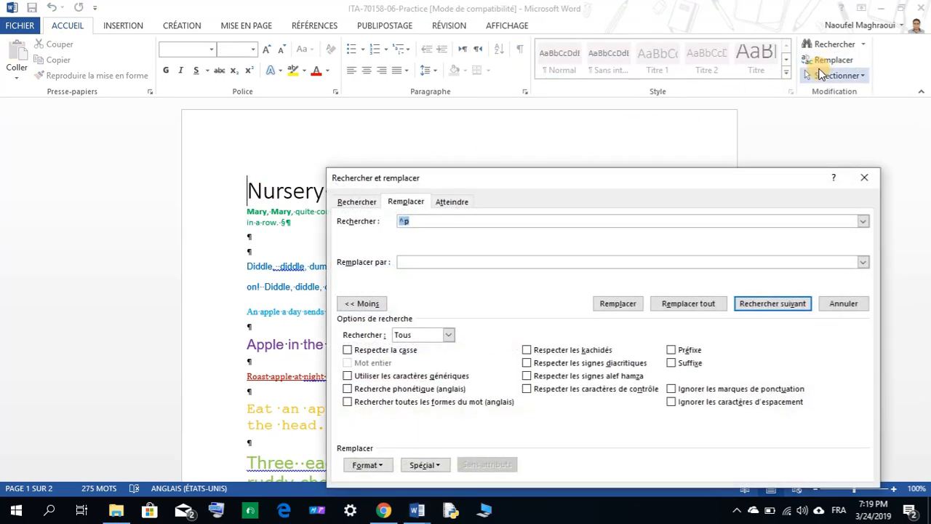
{"action": "key", "text": "BackSpace"}
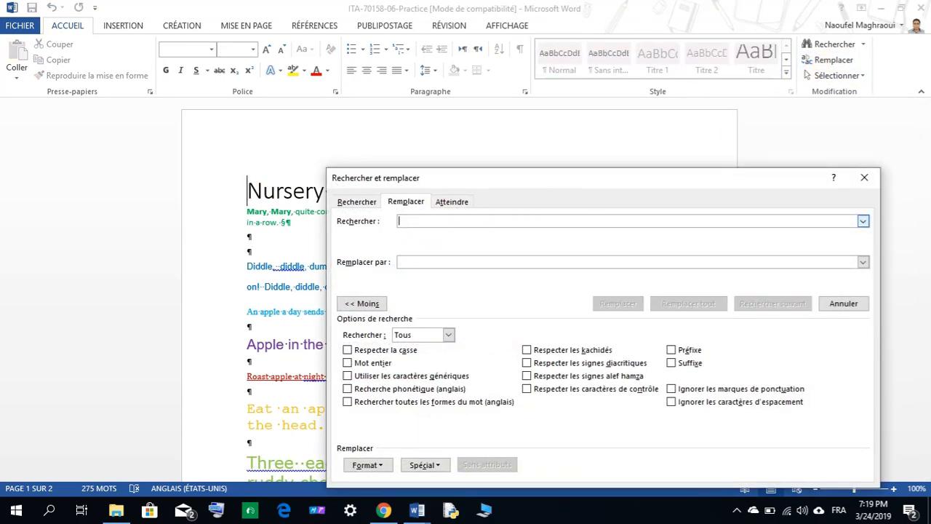
{"action": "left_click", "coordinate": [431, 465]}
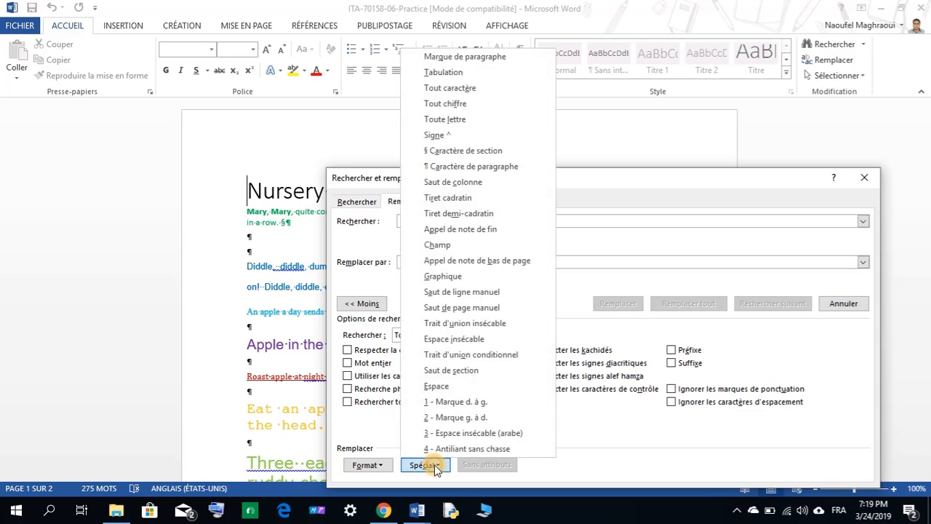
{"action": "left_click", "coordinate": [464, 309]}
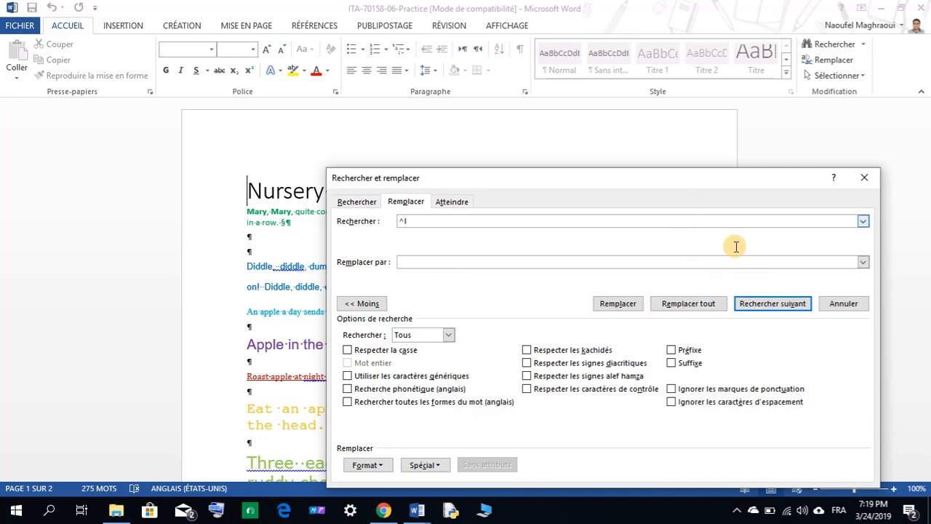
{"action": "left_click_drag", "start_coordinate": [706, 182], "coordinate": [804, 132]}
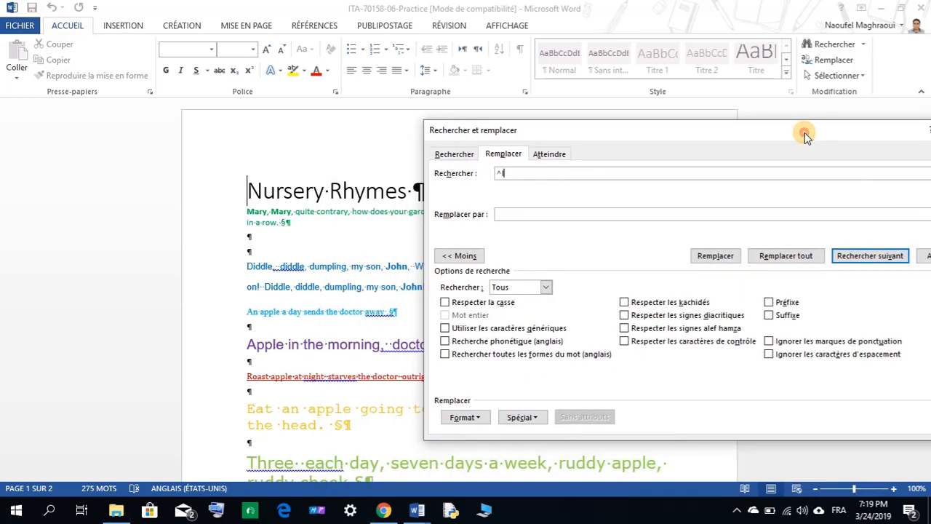
{"action": "left_click", "coordinate": [865, 256]}
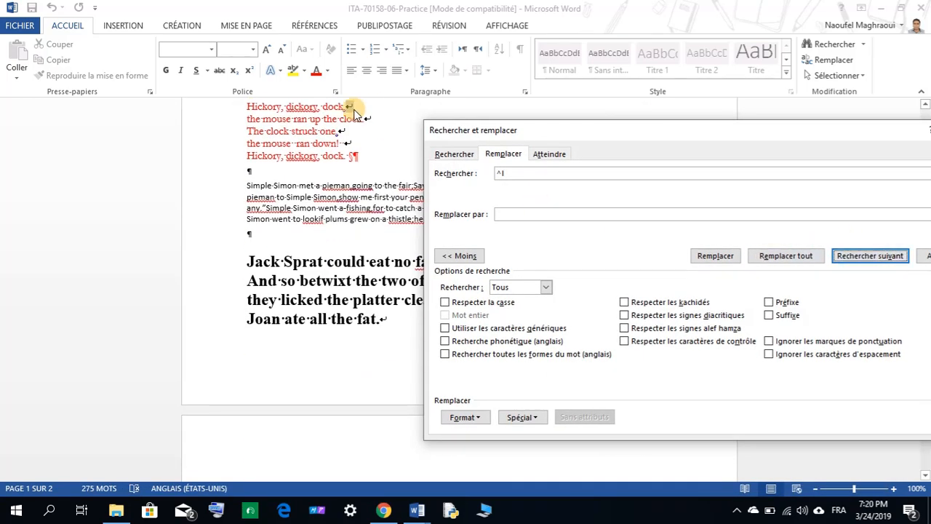
- Join the "Hickory, dickory, dock" rhyme into one paragraph by replacing each of its manual line breaks with nothing
{"action": "left_click", "coordinate": [713, 256]}
{"action": "left_click", "coordinate": [713, 256]}
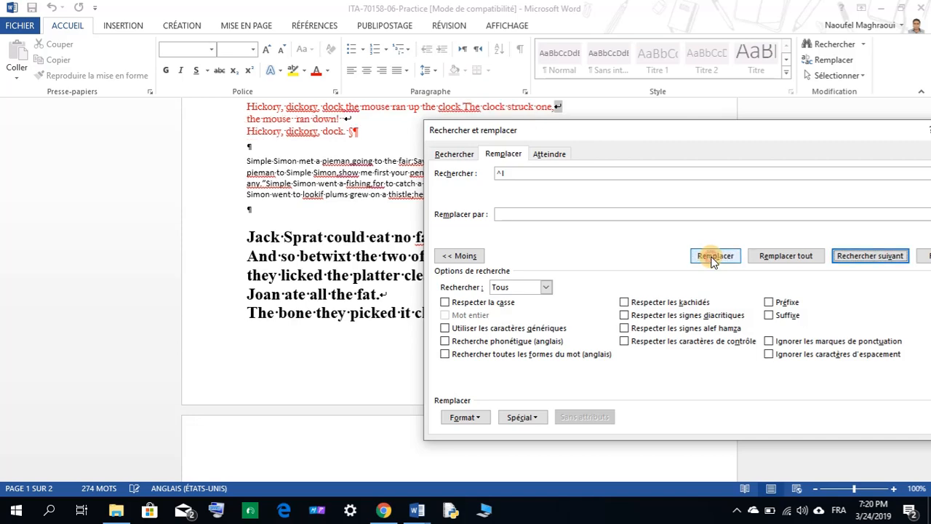
{"action": "left_click", "coordinate": [713, 256]}
{"action": "left_click", "coordinate": [713, 258]}
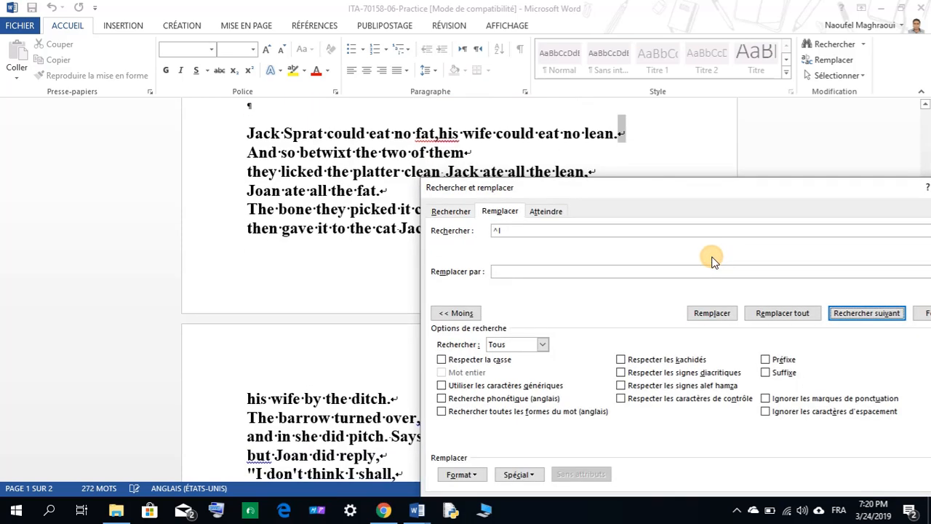
- Replace every manual line break in the Jack Sprat rhyme with nothing, one by one, and close Find and Replace
{"action": "left_click", "coordinate": [712, 313]}
{"action": "left_click", "coordinate": [713, 314]}
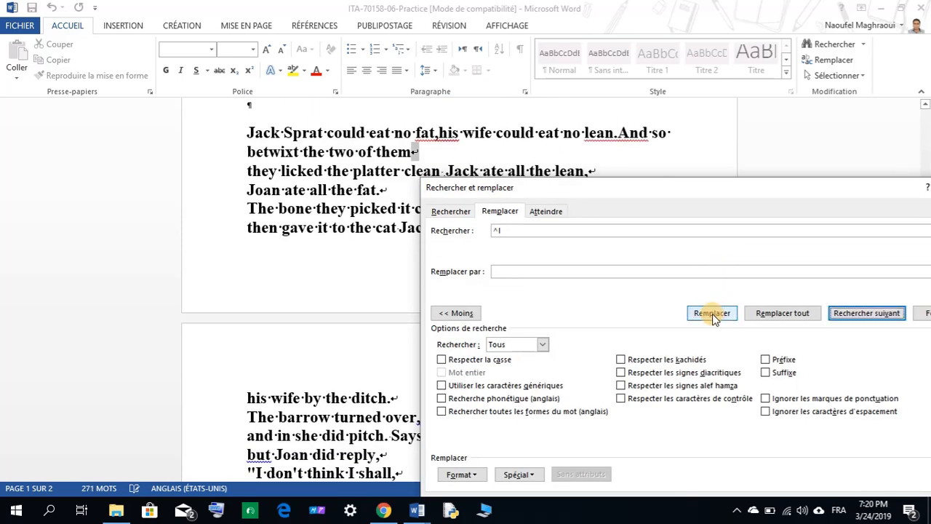
{"action": "left_click", "coordinate": [712, 313]}
{"action": "left_click", "coordinate": [712, 313]}
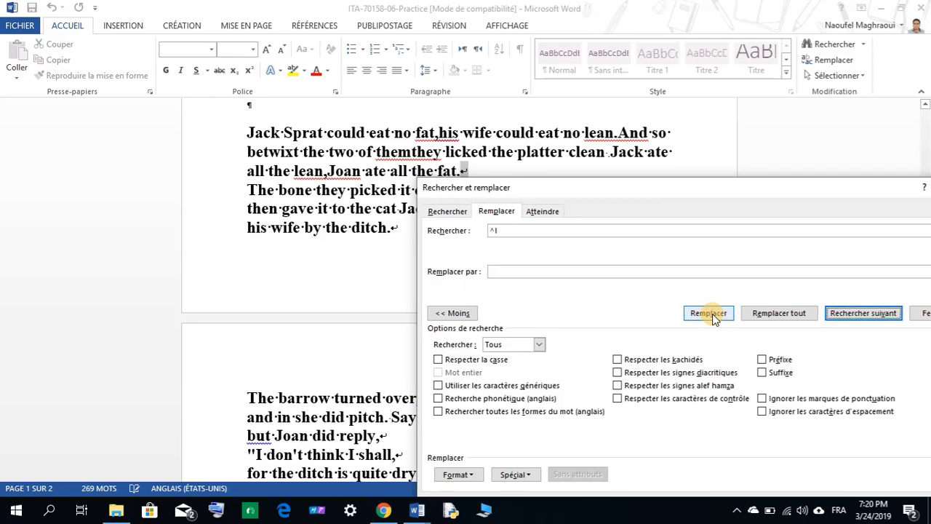
{"action": "left_click", "coordinate": [712, 314]}
{"action": "left_click", "coordinate": [704, 314]}
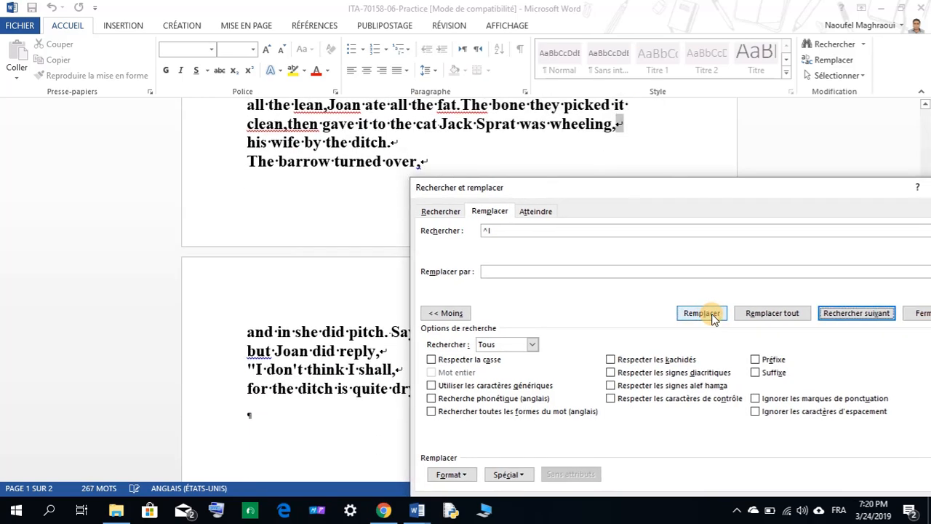
{"action": "left_click", "coordinate": [703, 314]}
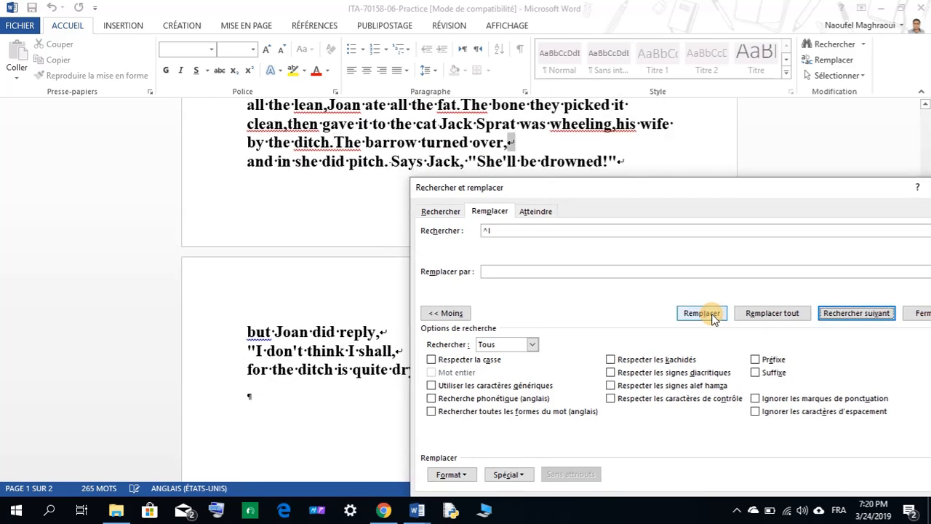
{"action": "left_click", "coordinate": [703, 313]}
{"action": "left_click", "coordinate": [703, 314]}
{"action": "left_click", "coordinate": [703, 313]}
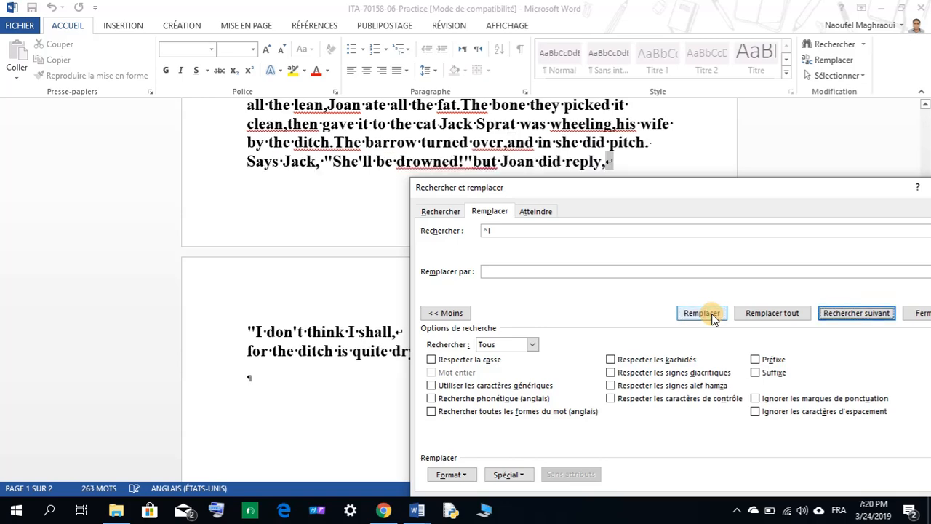
{"action": "left_click", "coordinate": [703, 314]}
{"action": "left_click", "coordinate": [702, 314]}
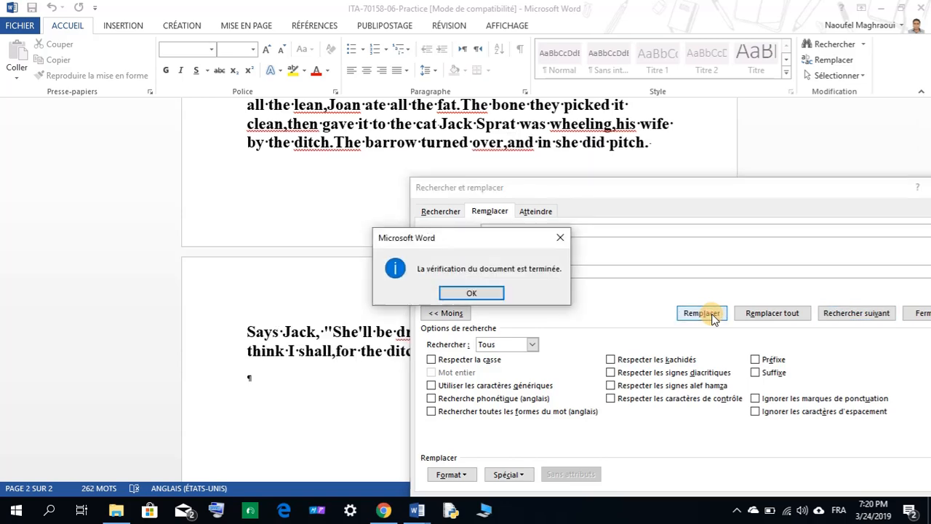
{"action": "left_click", "coordinate": [533, 292]}
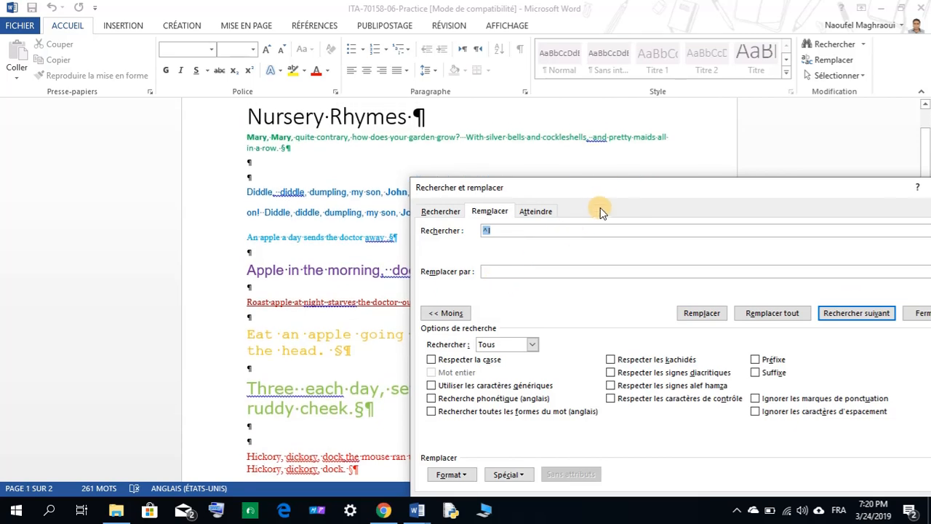
{"action": "left_click_drag", "start_coordinate": [604, 191], "coordinate": [424, 170]}
{"action": "left_click", "coordinate": [761, 163]}
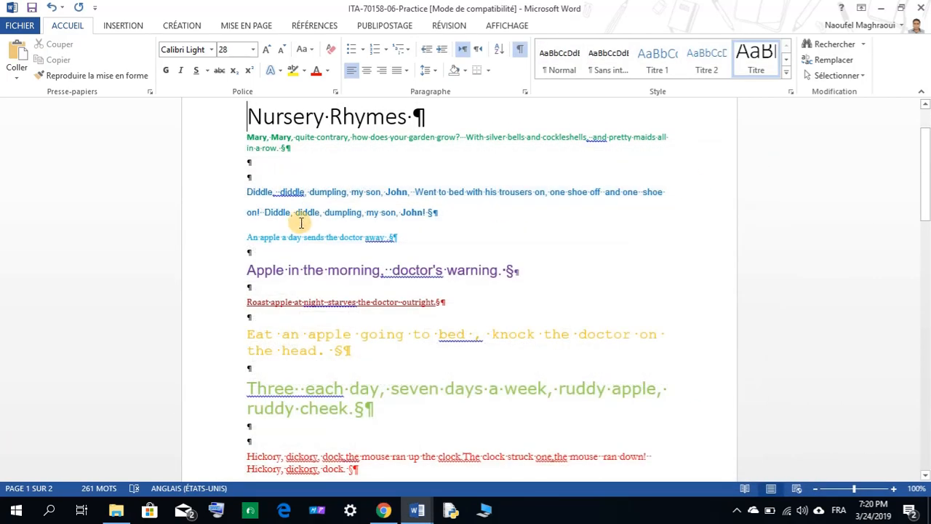
- Check all rhymes through the end of the document for leftover manual line breaks and return to the title
{"action": "scroll", "coordinate": [342, 203], "scroll_direction": "down", "scroll_amount": 2}
{"action": "scroll", "coordinate": [386, 205], "scroll_direction": "down", "scroll_amount": 9}
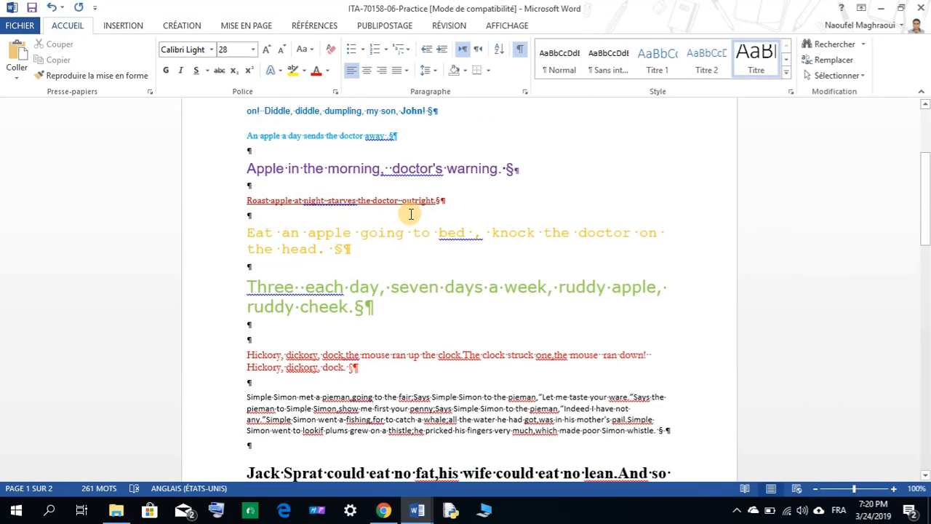
{"action": "scroll", "coordinate": [413, 220], "scroll_direction": "down", "scroll_amount": 10}
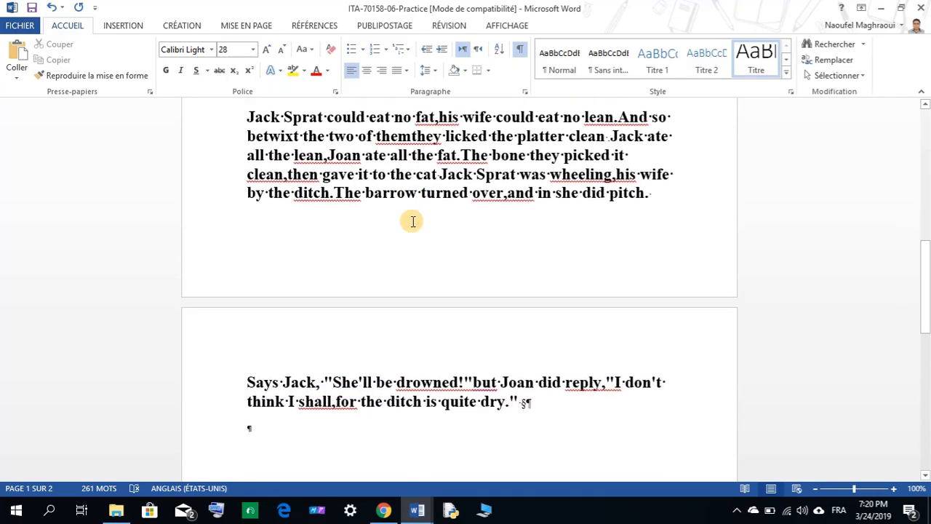
{"action": "scroll", "coordinate": [412, 229], "scroll_direction": "up", "scroll_amount": 20}
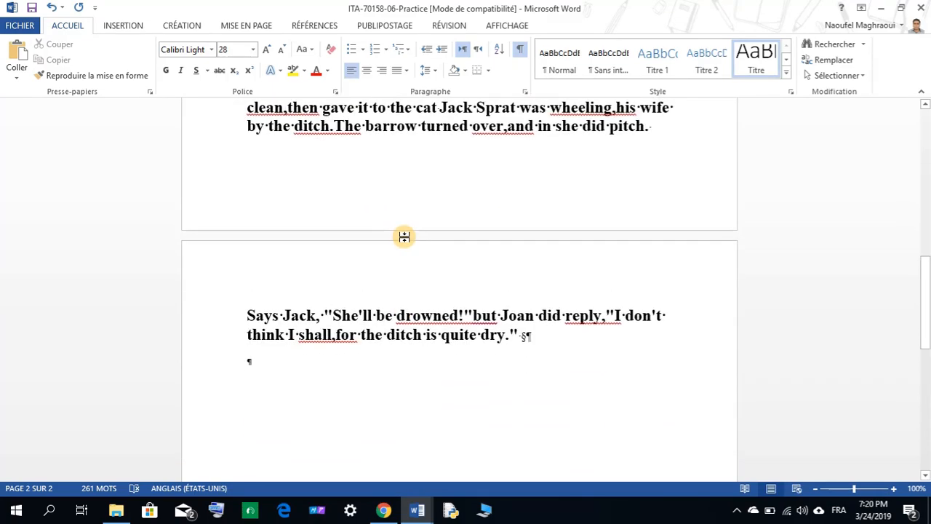
{"action": "scroll", "coordinate": [406, 235], "scroll_direction": "up", "scroll_amount": 3}
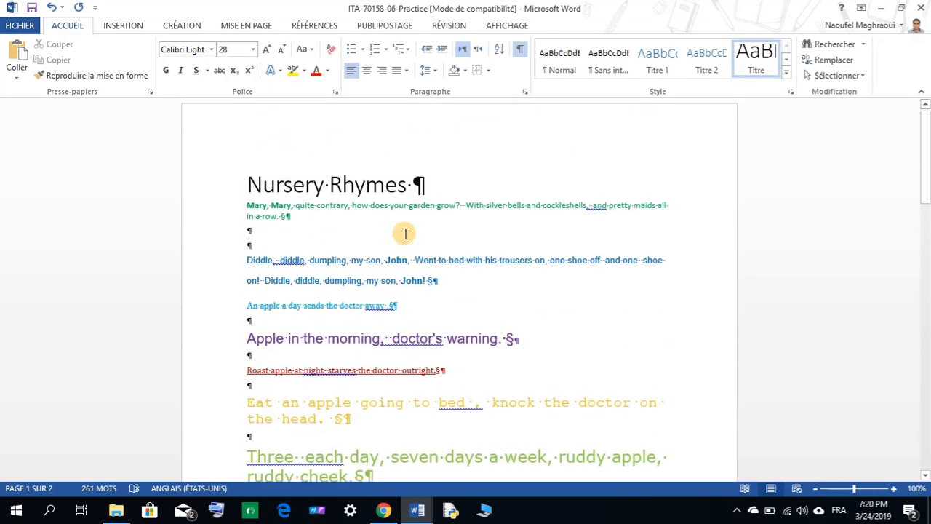
- Read the next requirements in ITA-70158-06-Project, then return to ITA-70158-06-Practice and inspect the empty paragraphs below the Mary rhyme
{"action": "mouse_move", "coordinate": [413, 514]}
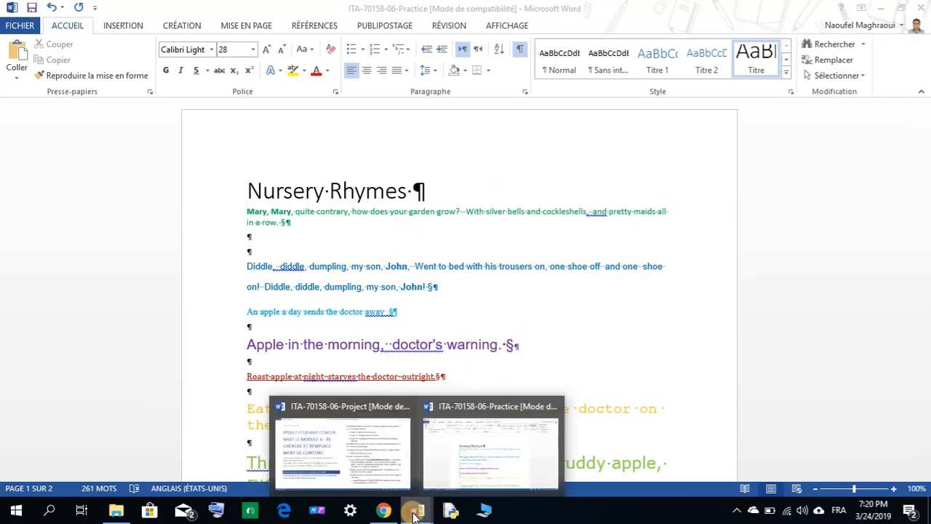
{"action": "left_click", "coordinate": [370, 468]}
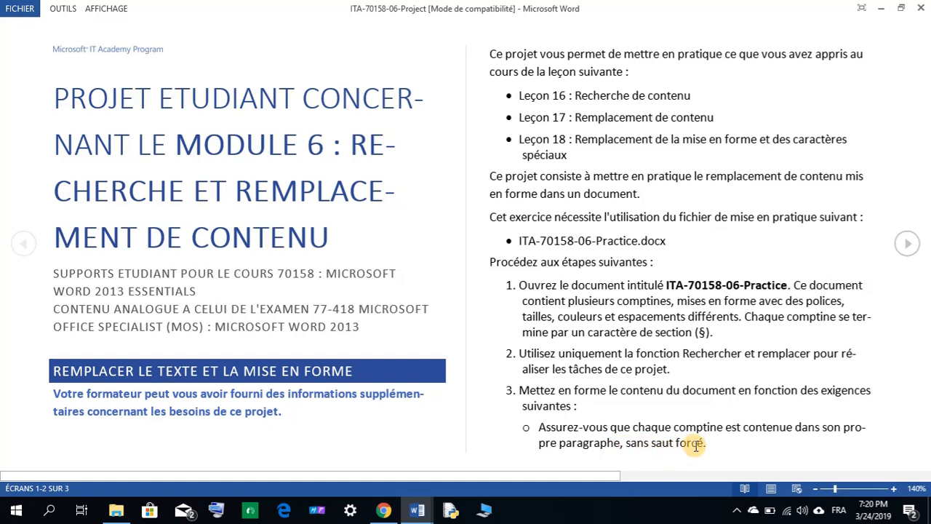
{"action": "left_click", "coordinate": [907, 244]}
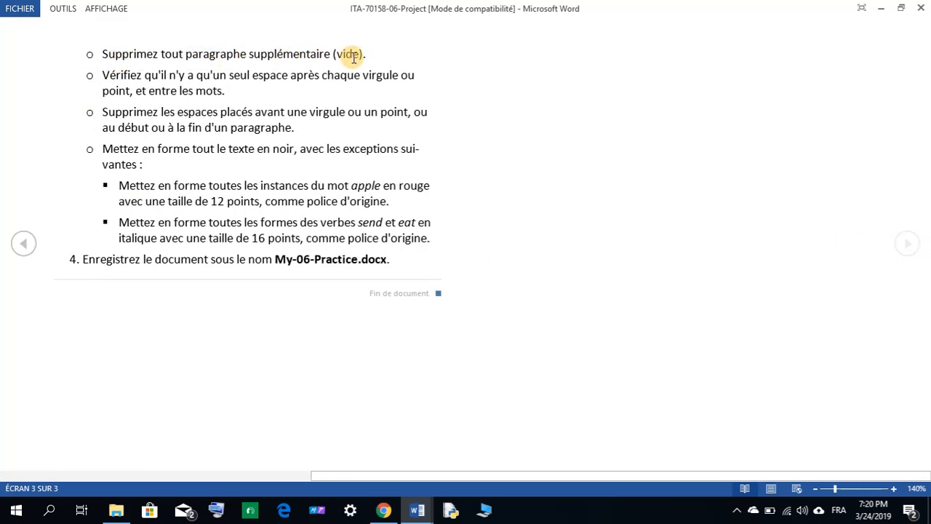
{"action": "left_click", "coordinate": [417, 509]}
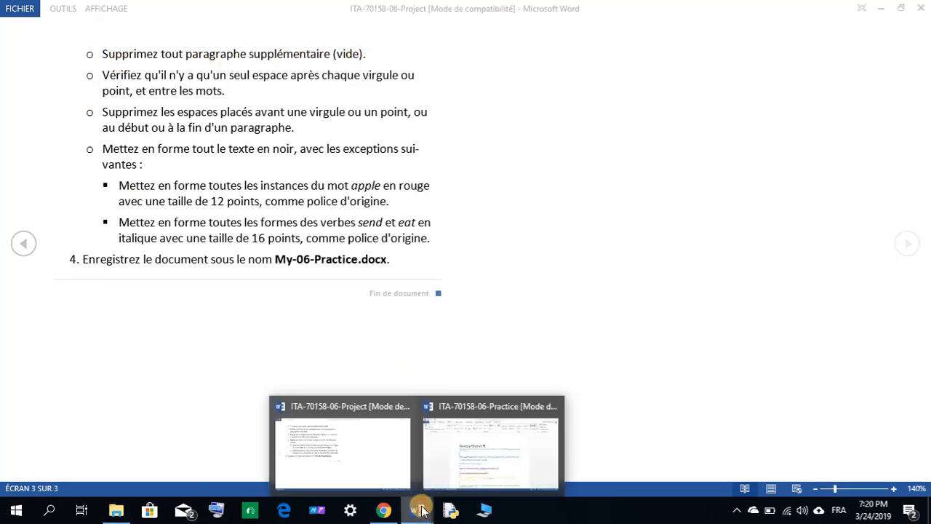
{"action": "left_click", "coordinate": [459, 472]}
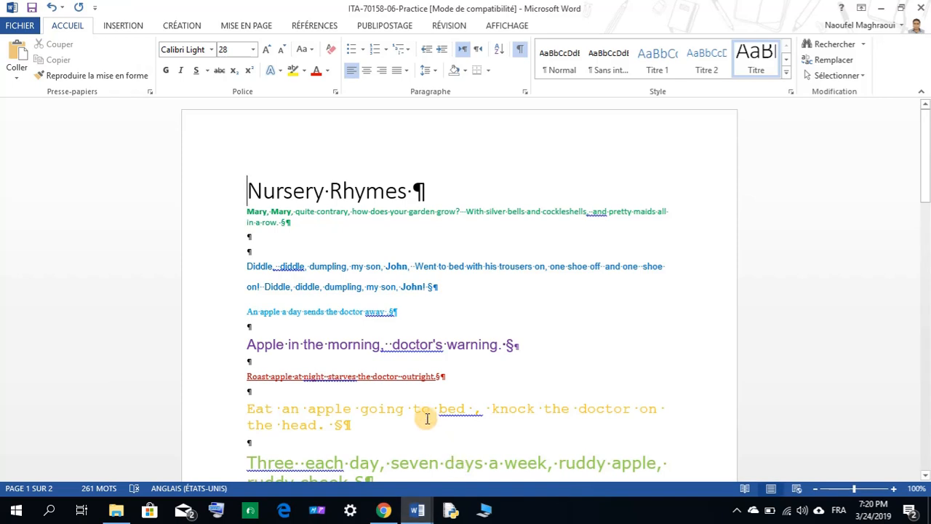
{"action": "left_click", "coordinate": [254, 235]}
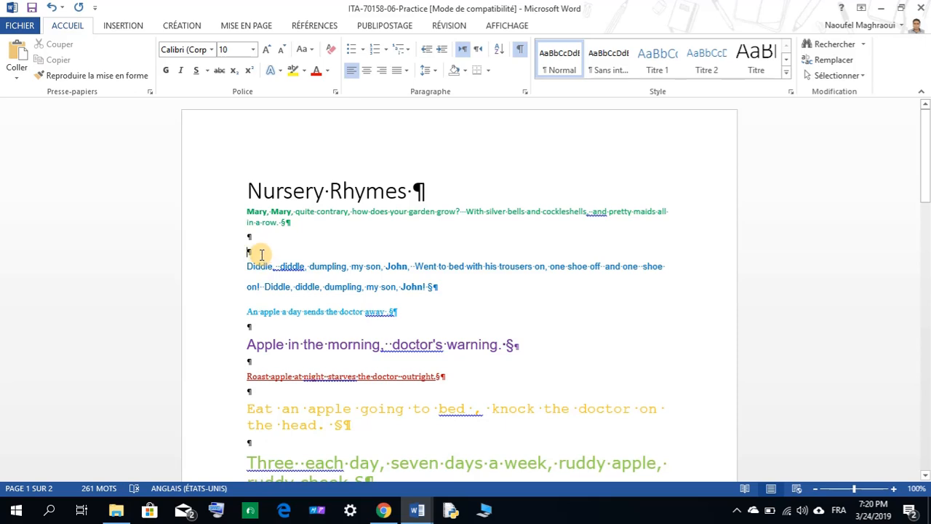
- Set up a replacement of paragraph marks (^p) with nothing, starting from the Nursery Rhymes title
{"action": "left_click", "coordinate": [248, 190]}
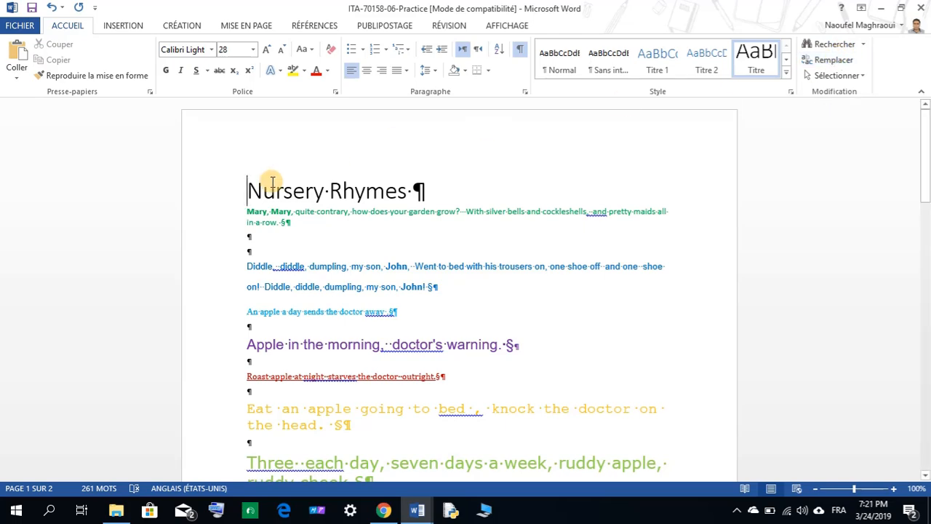
{"action": "left_click", "coordinate": [829, 60]}
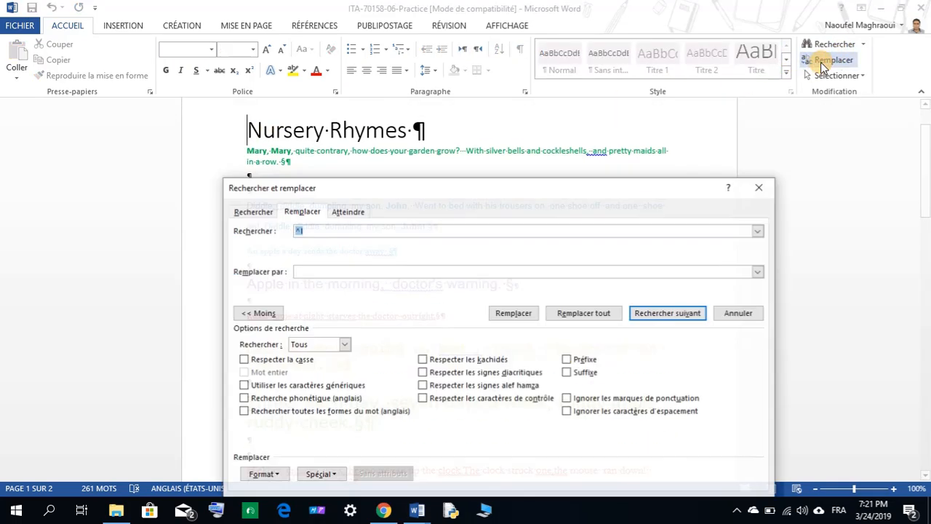
{"action": "key", "text": "BackSpace"}
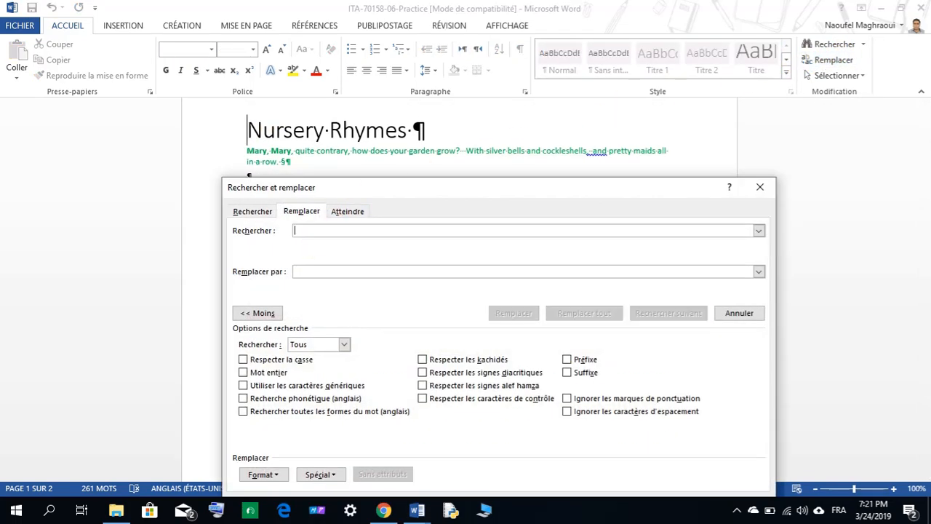
{"action": "left_click", "coordinate": [340, 474]}
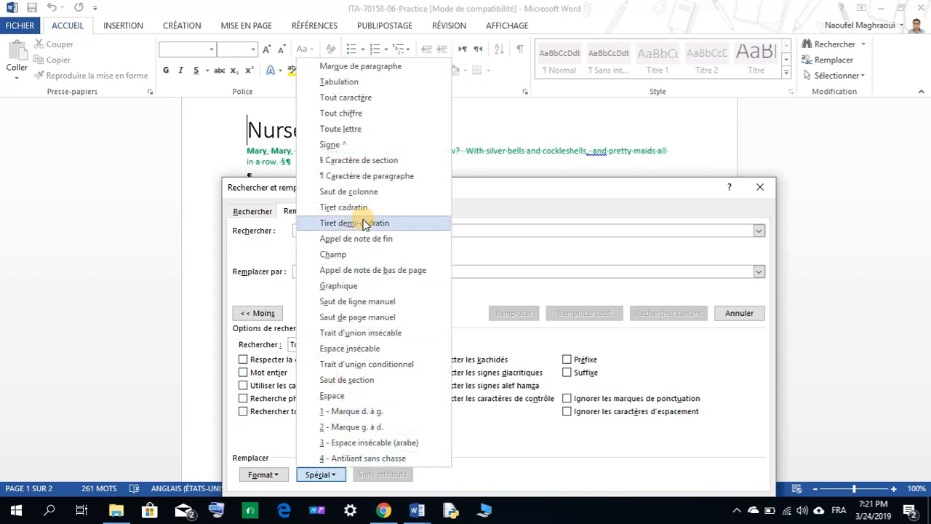
{"action": "left_click", "coordinate": [364, 67]}
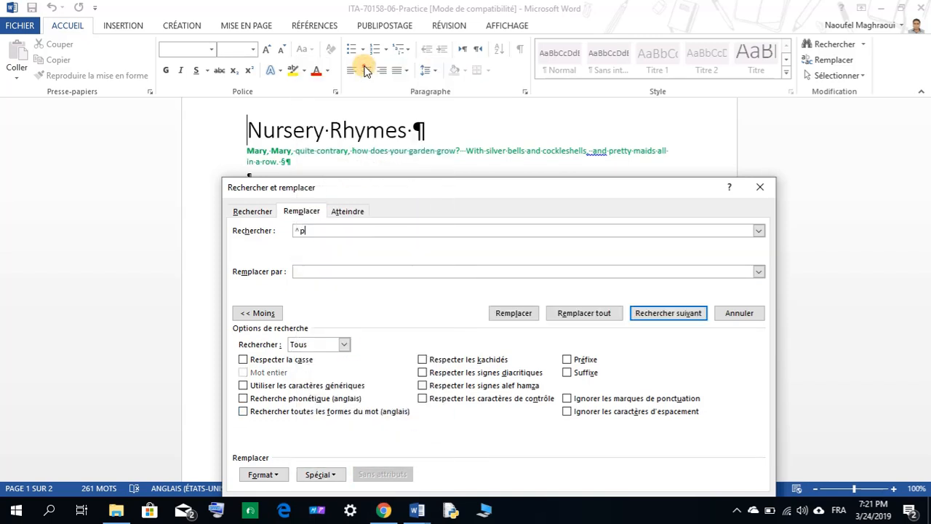
{"action": "left_click", "coordinate": [306, 273]}
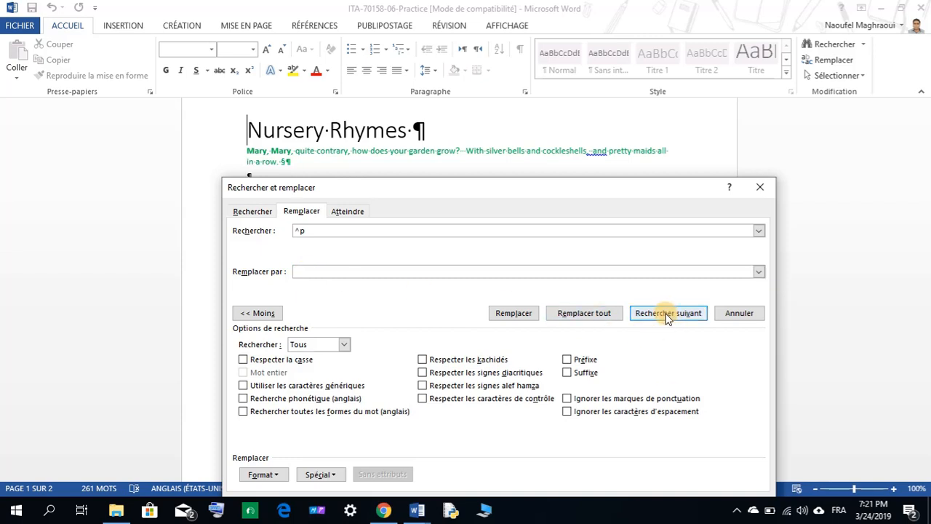
- Skip the paragraph marks ending the title and the Mary rhyme, and find the first empty paragraph below them
{"action": "left_click", "coordinate": [667, 319]}
{"action": "left_click", "coordinate": [667, 318]}
{"action": "left_click", "coordinate": [667, 319]}
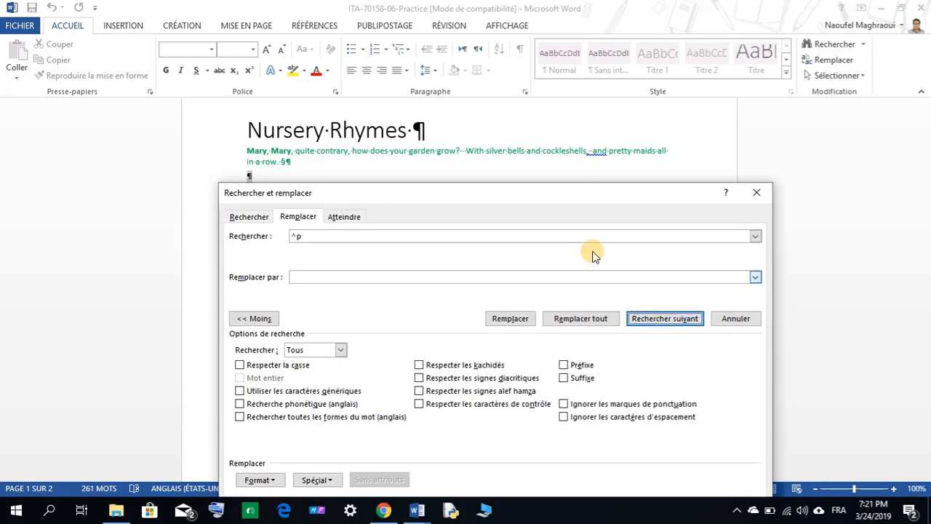
{"action": "left_click_drag", "start_coordinate": [569, 191], "coordinate": [556, 227]}
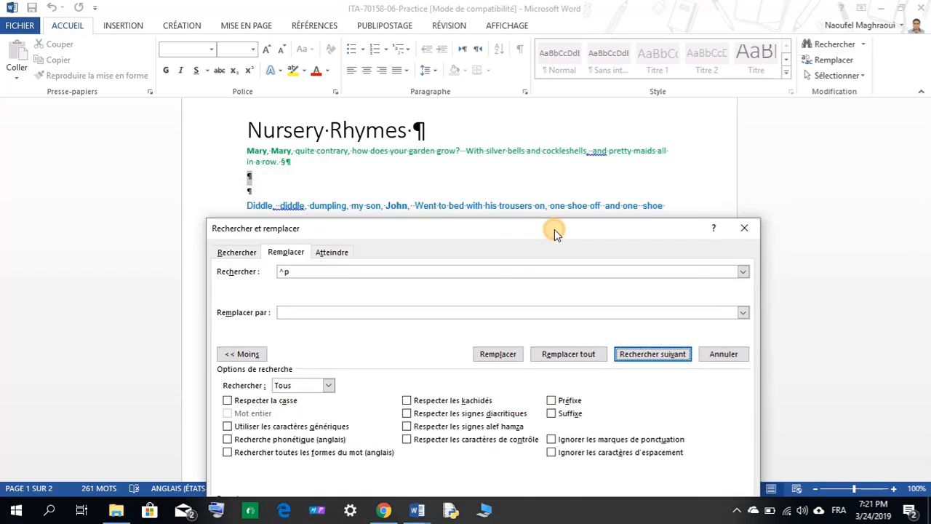
- Delete the empty paragraphs below the Mary rhyme, "An apple a day" and "Apple in the morning", skipping the marks that end rhymes
{"action": "left_click", "coordinate": [497, 356]}
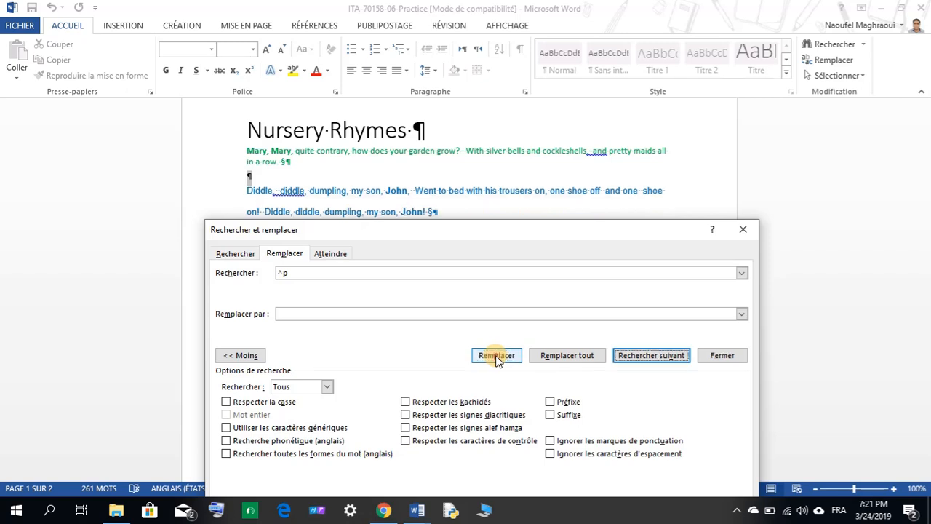
{"action": "left_click", "coordinate": [497, 358]}
{"action": "left_click", "coordinate": [646, 357]}
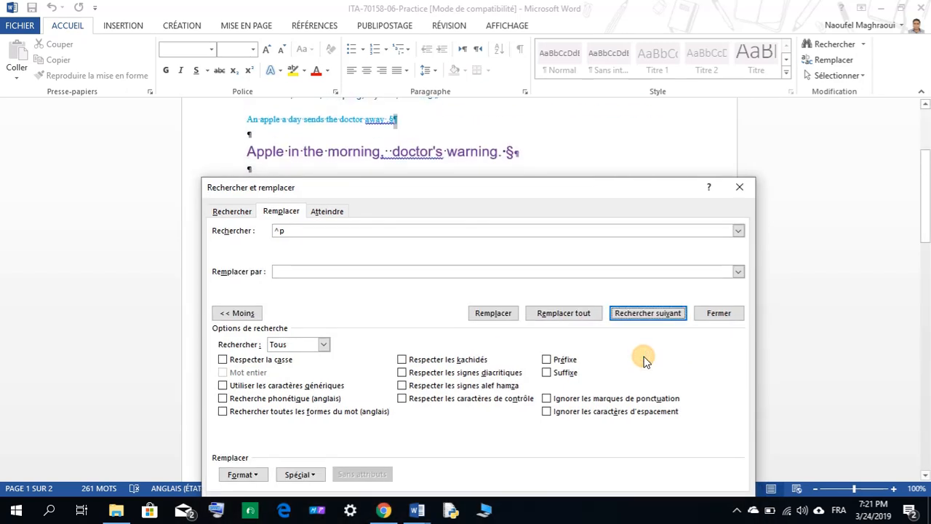
{"action": "left_click", "coordinate": [646, 314]}
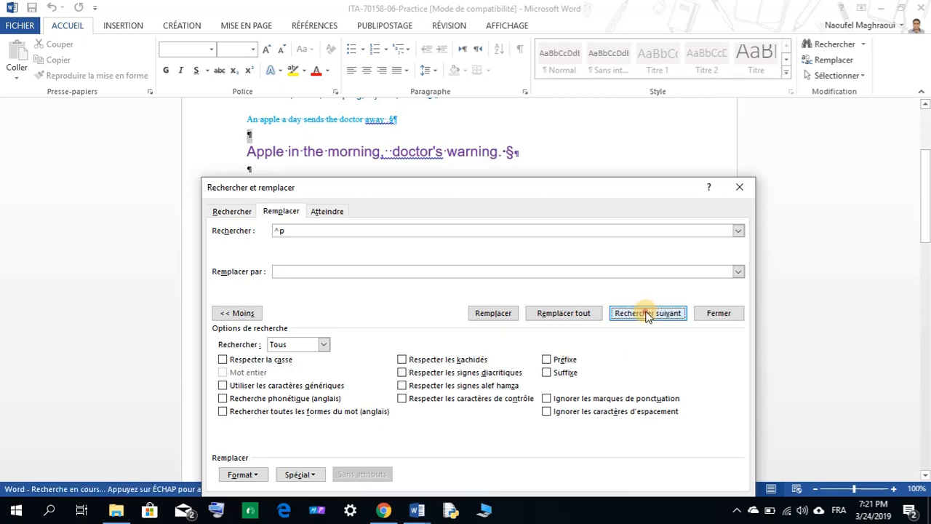
{"action": "left_click", "coordinate": [493, 318]}
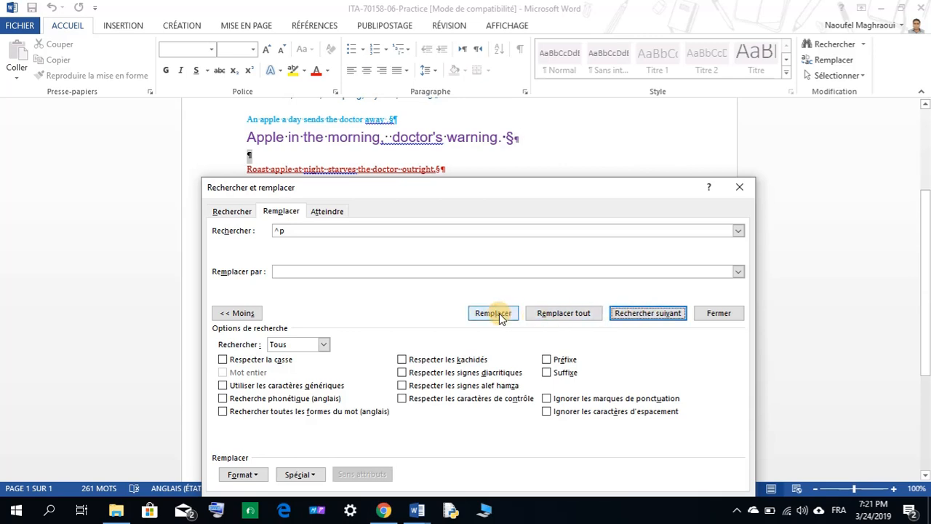
{"action": "left_click", "coordinate": [500, 319]}
- Delete the empty paragraphs below the "Roast apple", "Eat an apple" and "Three each day" rhymes, skipping the marks that end rhymes
{"action": "left_click", "coordinate": [630, 314]}
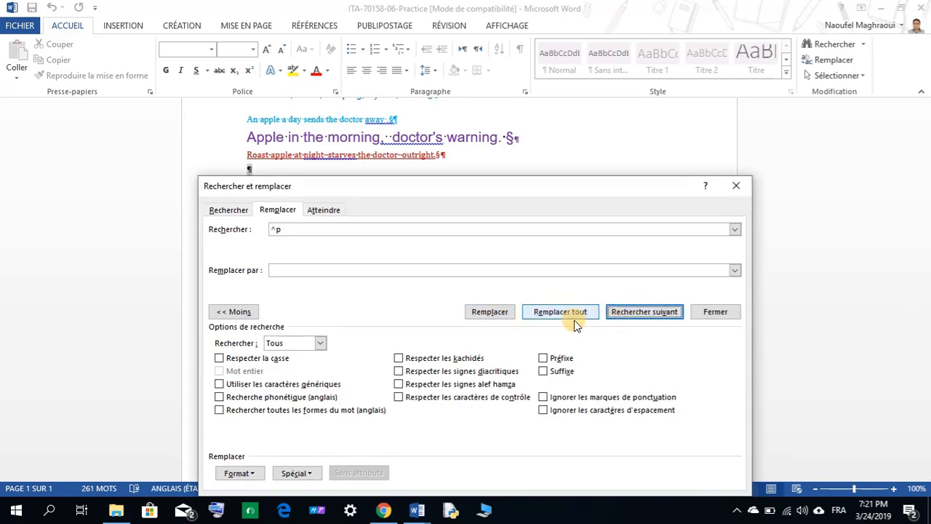
{"action": "left_click", "coordinate": [492, 312]}
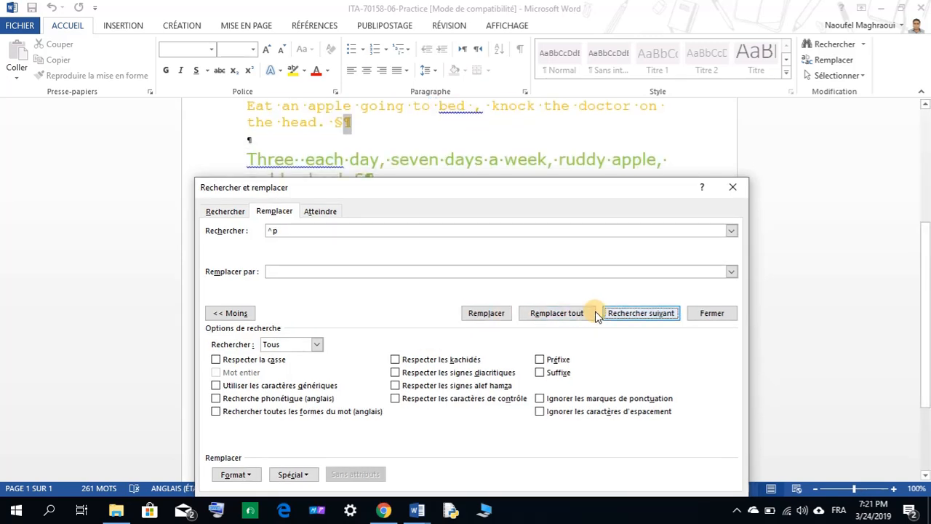
{"action": "left_click", "coordinate": [613, 313]}
{"action": "left_click", "coordinate": [500, 316]}
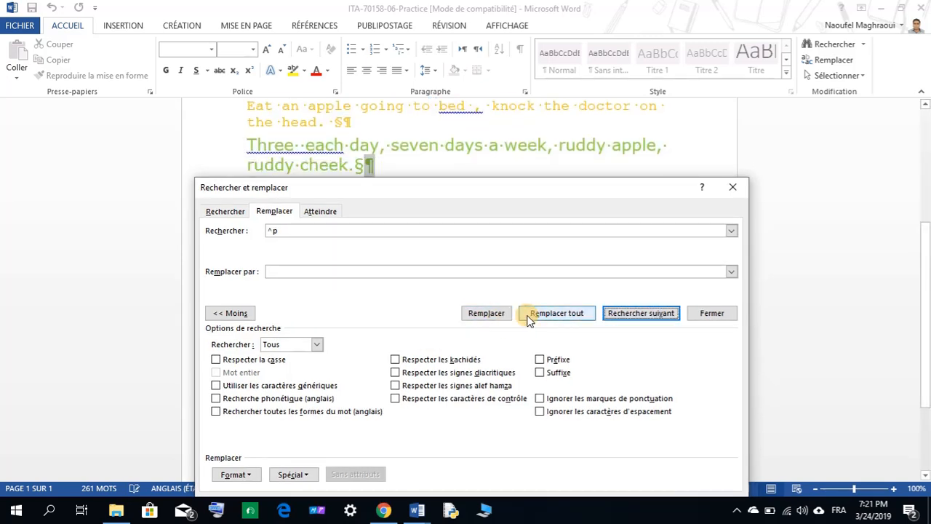
{"action": "left_click", "coordinate": [613, 314]}
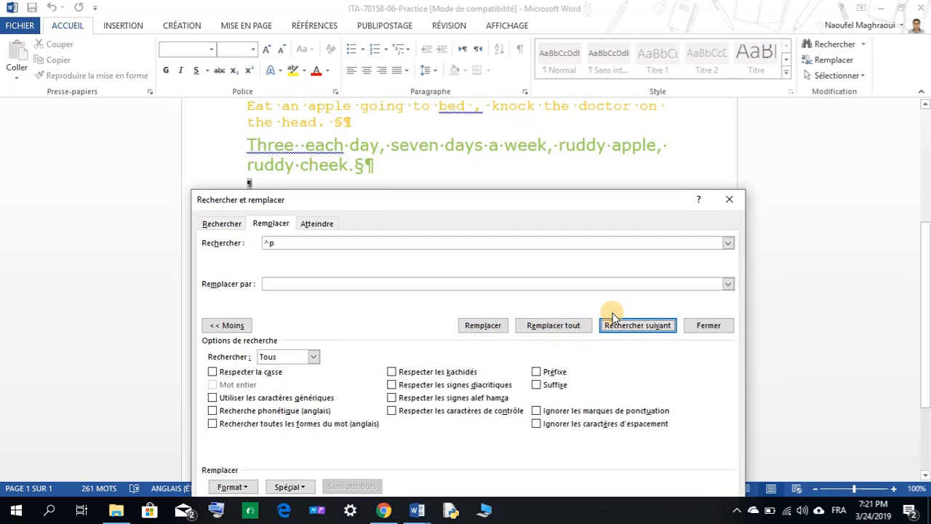
{"action": "left_click", "coordinate": [495, 327]}
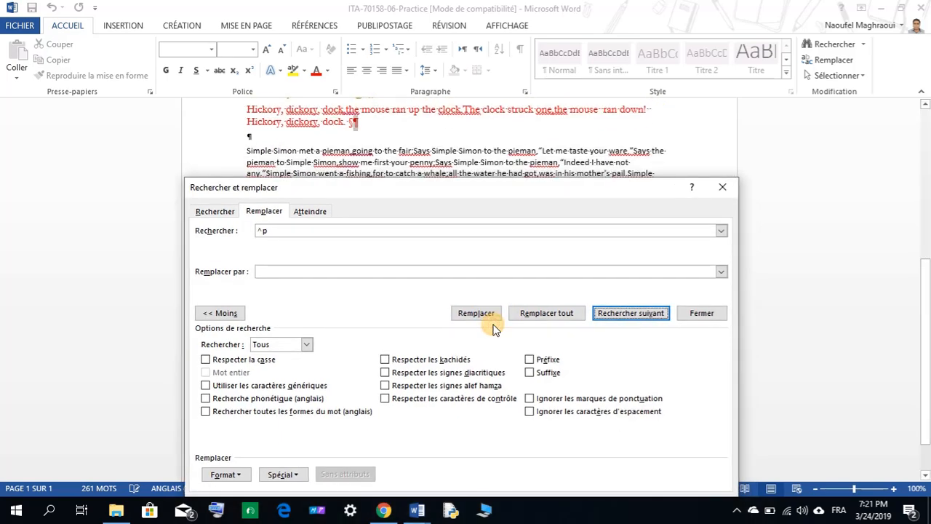
- Delete the empty paragraphs below the Hickory and Simple Simon rhymes, skipping the marks that end these rhymes
{"action": "left_click", "coordinate": [601, 326]}
{"action": "left_click", "coordinate": [479, 314]}
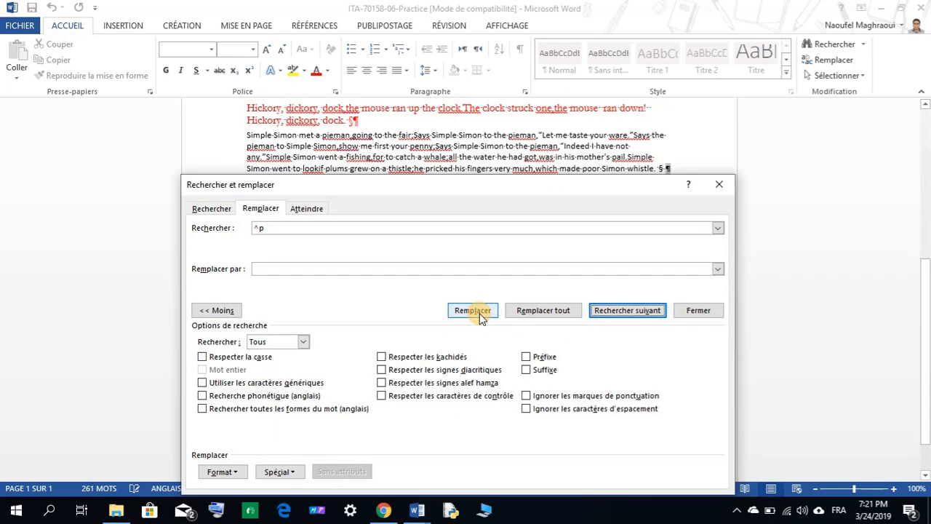
{"action": "left_click", "coordinate": [618, 311]}
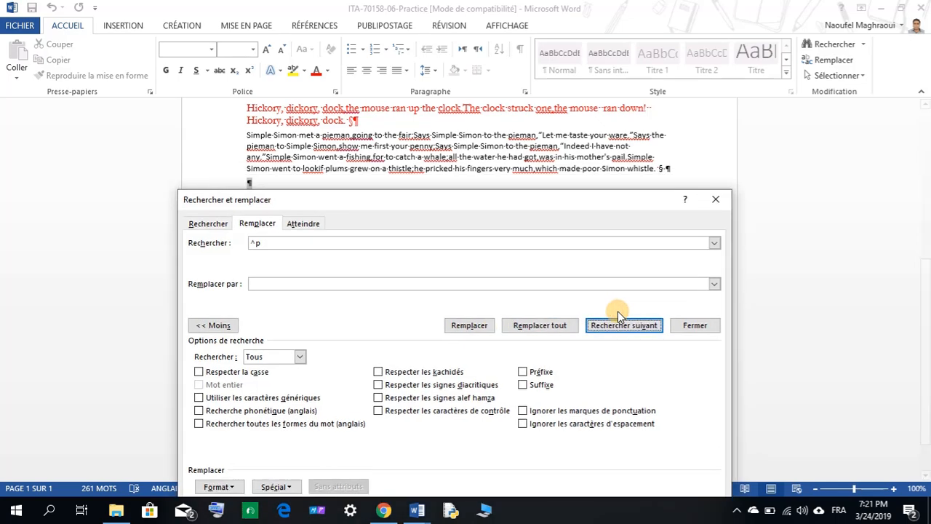
{"action": "left_click", "coordinate": [480, 330]}
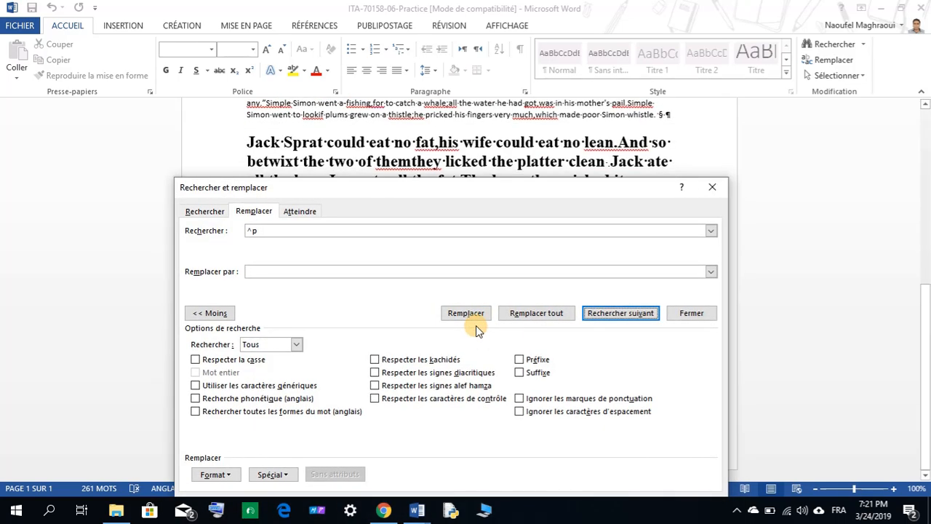
- Delete the empty paragraph below the Jack Sprat rhyme and finish the paragraph mark replacement
{"action": "left_click", "coordinate": [475, 327]}
{"action": "left_click_drag", "start_coordinate": [530, 186], "coordinate": [623, 301]}
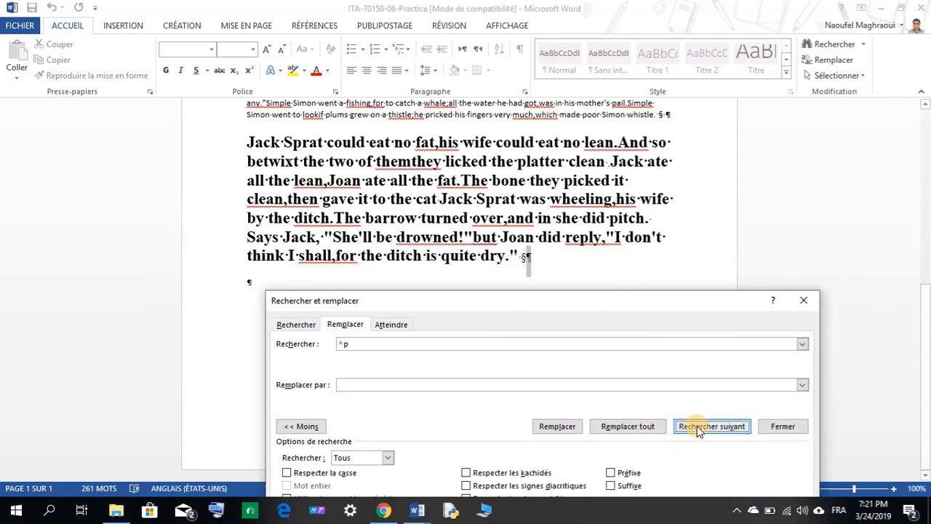
{"action": "left_click", "coordinate": [698, 427]}
{"action": "left_click", "coordinate": [560, 427]}
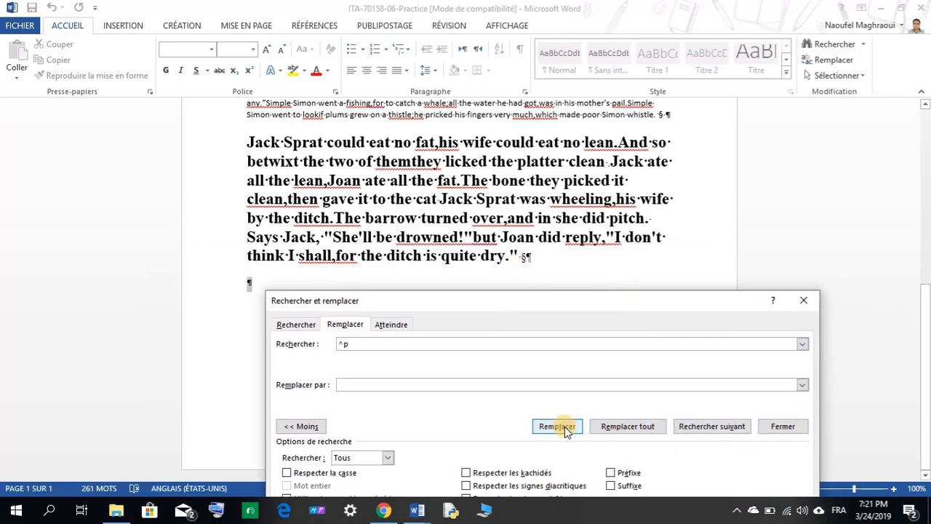
{"action": "left_click", "coordinate": [471, 293]}
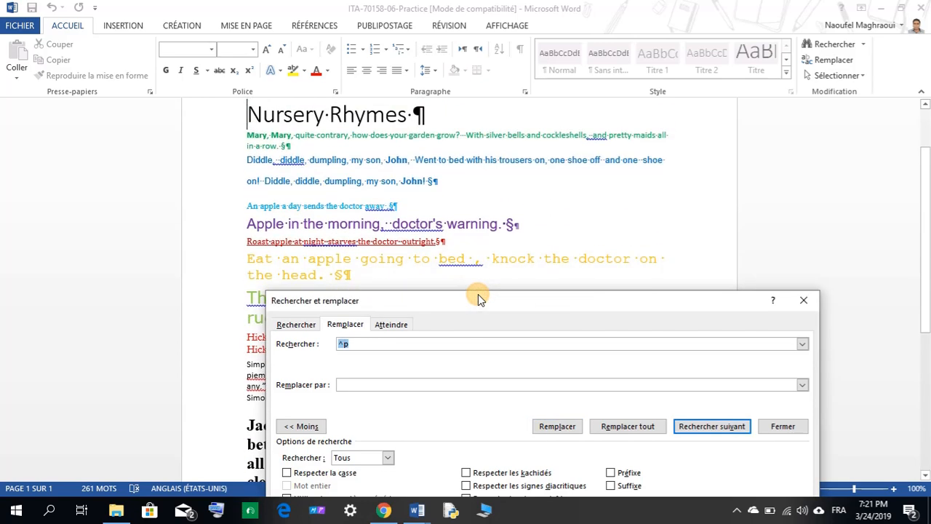
{"action": "left_click", "coordinate": [782, 426]}
- Read the spacing requirements in ITA-70158-06-Project and return to the title in ITA-70158-06-Practice
{"action": "mouse_move", "coordinate": [419, 513]}
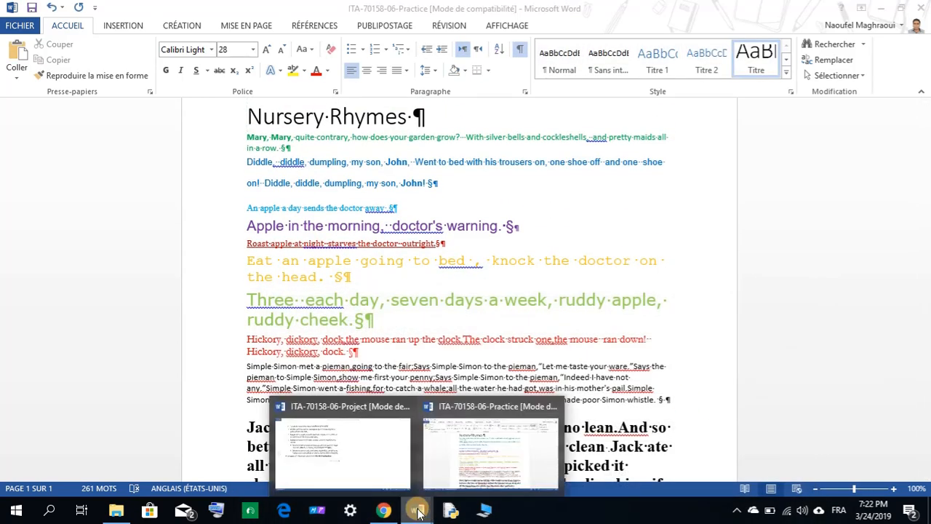
{"action": "left_click", "coordinate": [383, 459]}
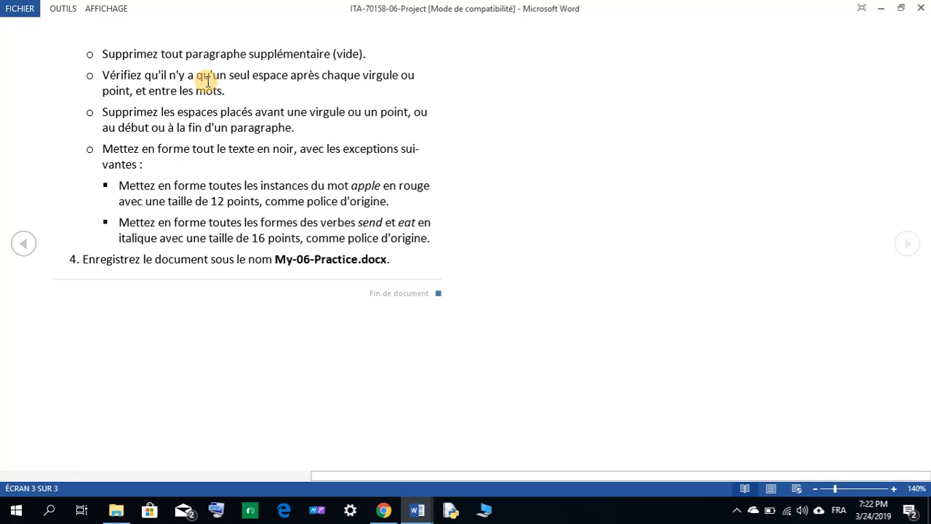
{"action": "left_click", "coordinate": [419, 511]}
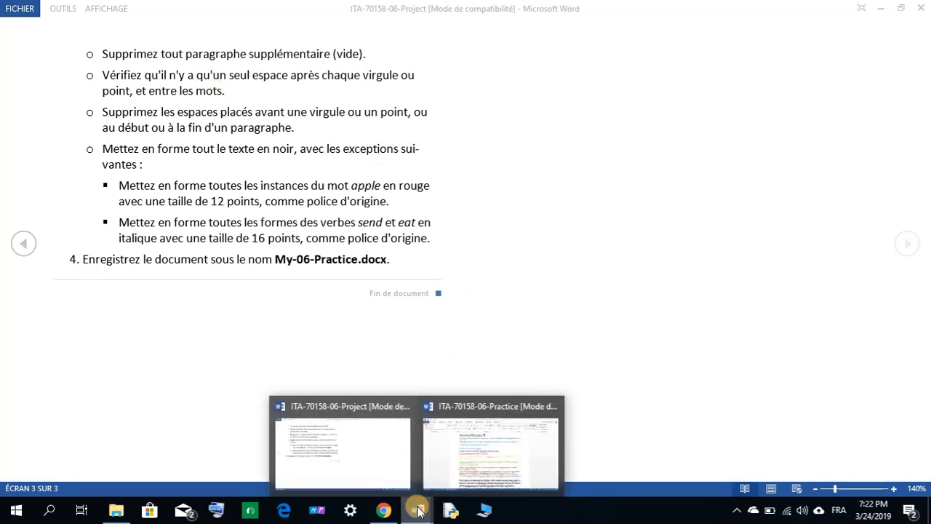
{"action": "left_click", "coordinate": [456, 466]}
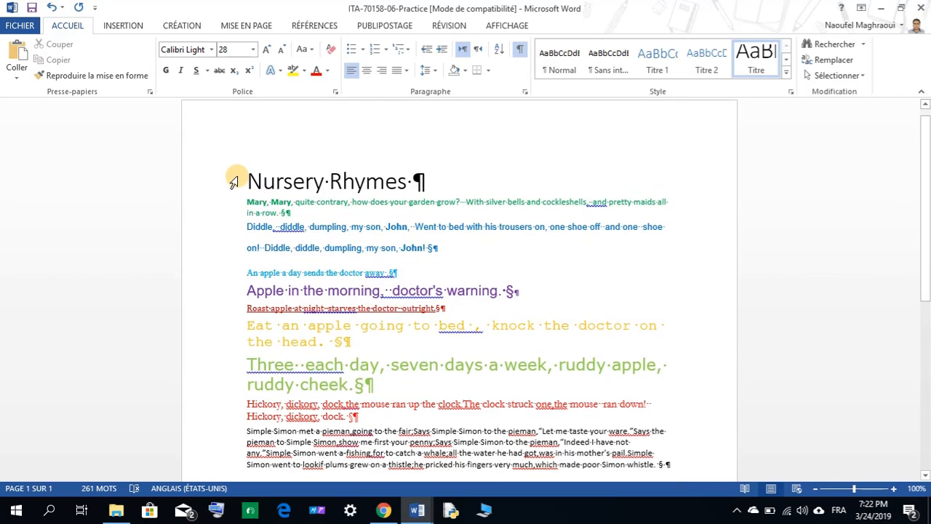
{"action": "scroll", "coordinate": [238, 178], "scroll_direction": "up", "scroll_amount": 2}
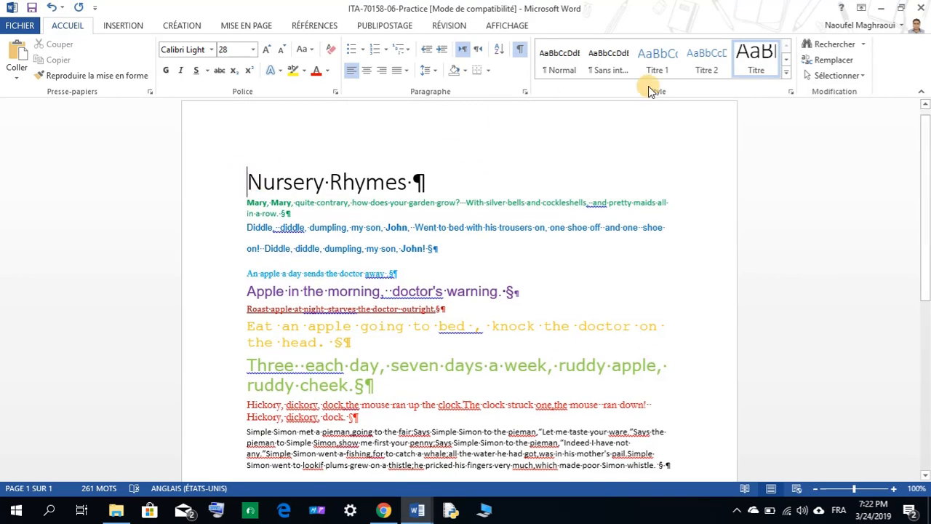
- Set up a replacement of two consecutive spaces with a single space, clearing the previous paragraph mark search
{"action": "left_click", "coordinate": [829, 60]}
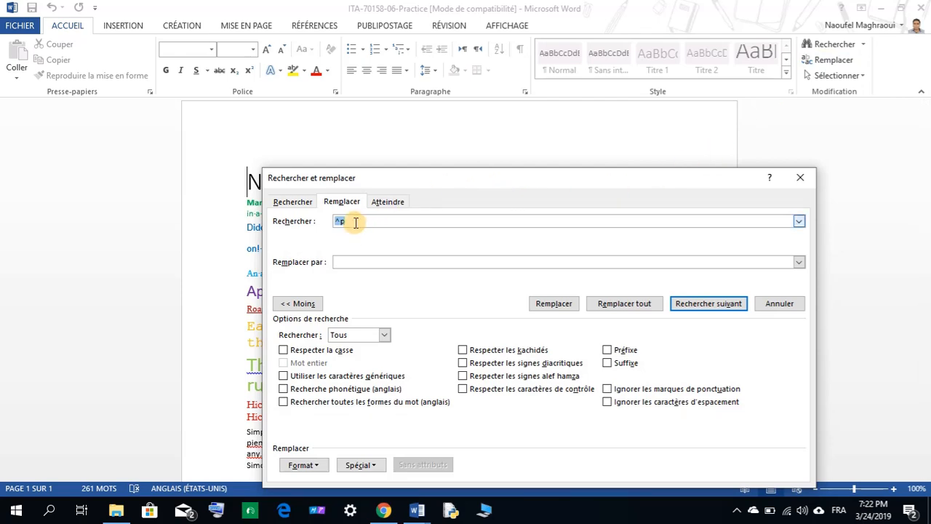
{"action": "key", "text": "BackSpace"}
{"action": "left_click_drag", "start_coordinate": [451, 181], "coordinate": [462, 109]}
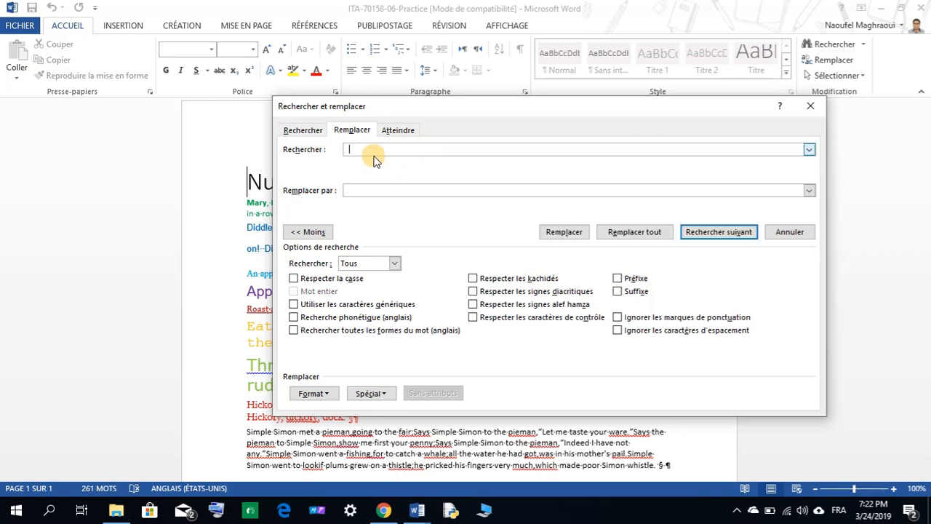
{"action": "left_click", "coordinate": [356, 190]}
{"action": "left_click", "coordinate": [351, 149]}
{"action": "left_click", "coordinate": [352, 148]}
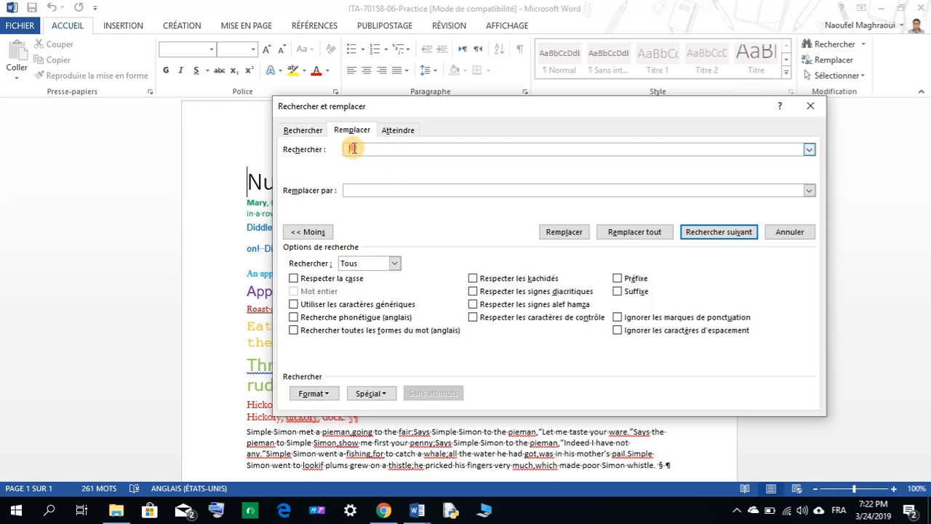
{"action": "left_click", "coordinate": [350, 189]}
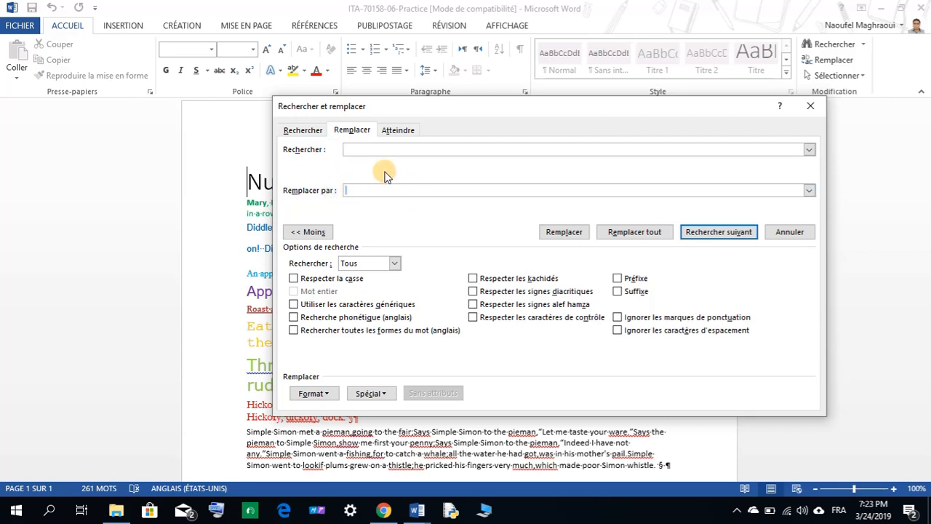
- Find the first double space in the Mary rhyme, then replace all double spaces in the document with single ones
{"action": "left_click", "coordinate": [715, 234]}
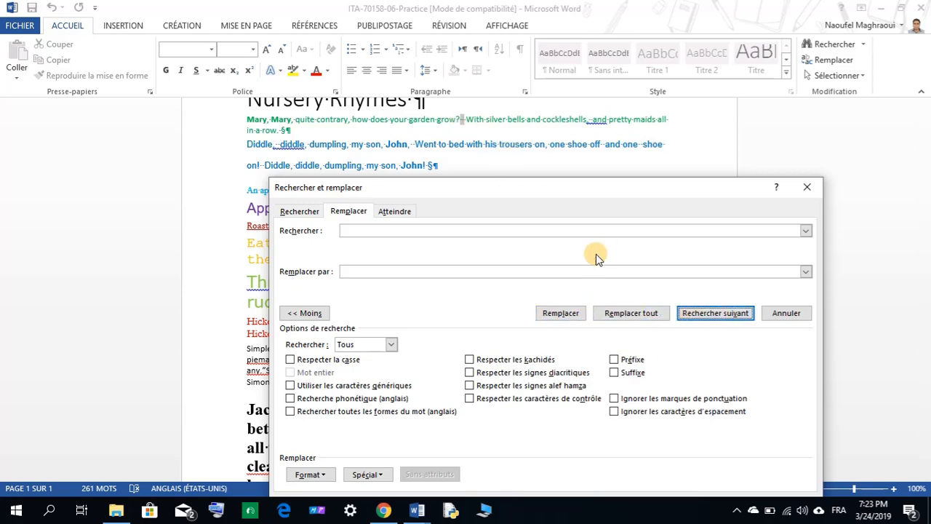
{"action": "left_click_drag", "start_coordinate": [605, 188], "coordinate": [587, 206]}
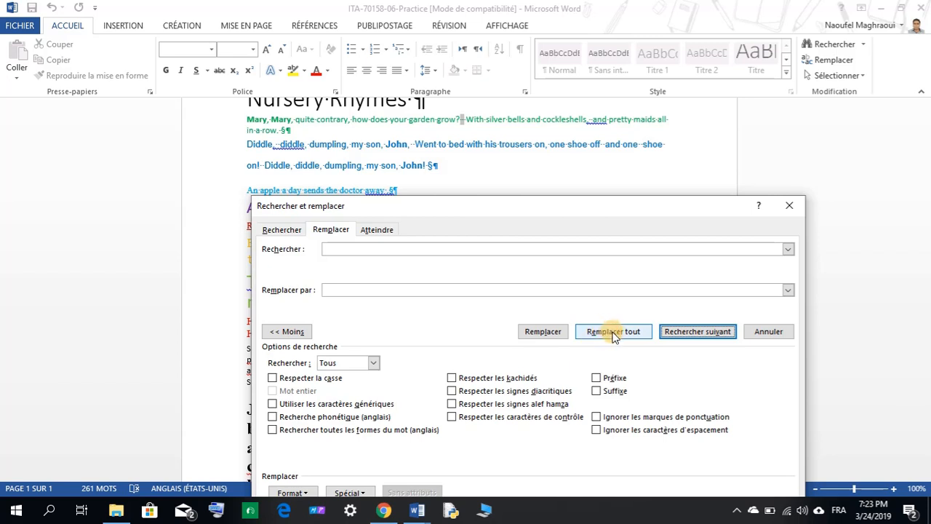
{"action": "left_click", "coordinate": [613, 332]}
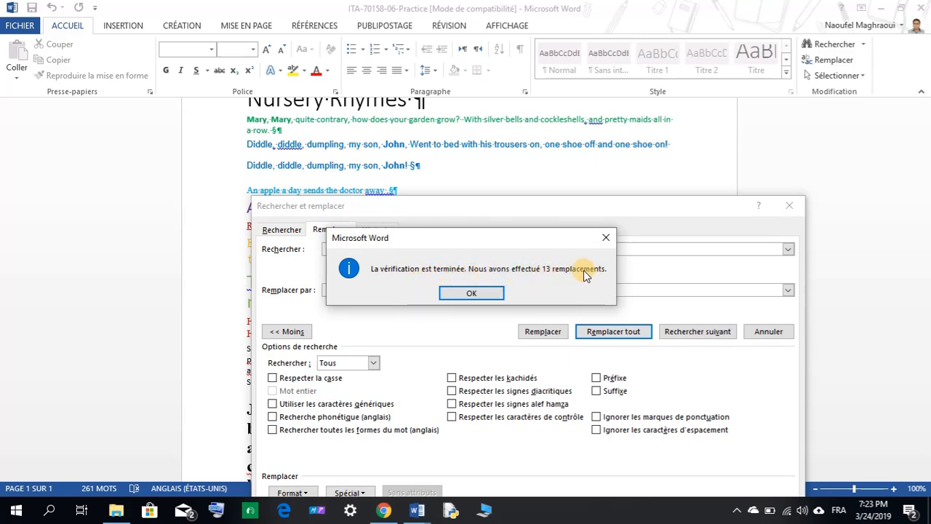
{"action": "left_click", "coordinate": [485, 294]}
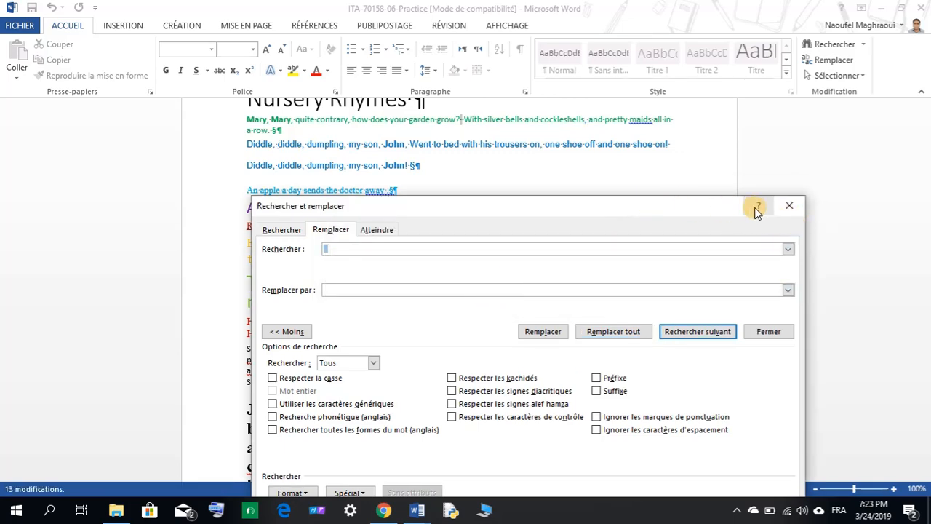
{"action": "left_click", "coordinate": [788, 206]}
- Repeat the double-to-single space replacement throughout the document, starting from the Nursery Rhymes title
{"action": "scroll", "coordinate": [391, 251], "scroll_direction": "up", "scroll_amount": 2}
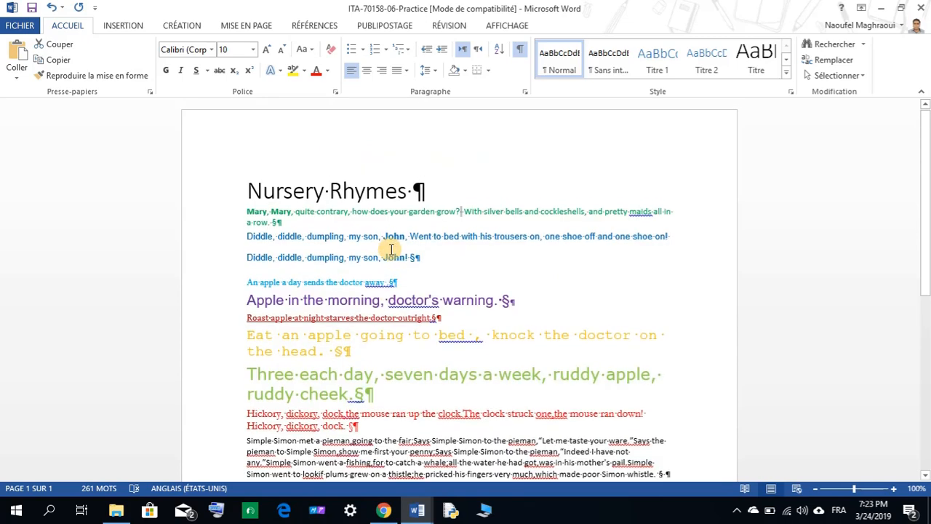
{"action": "left_click", "coordinate": [251, 191]}
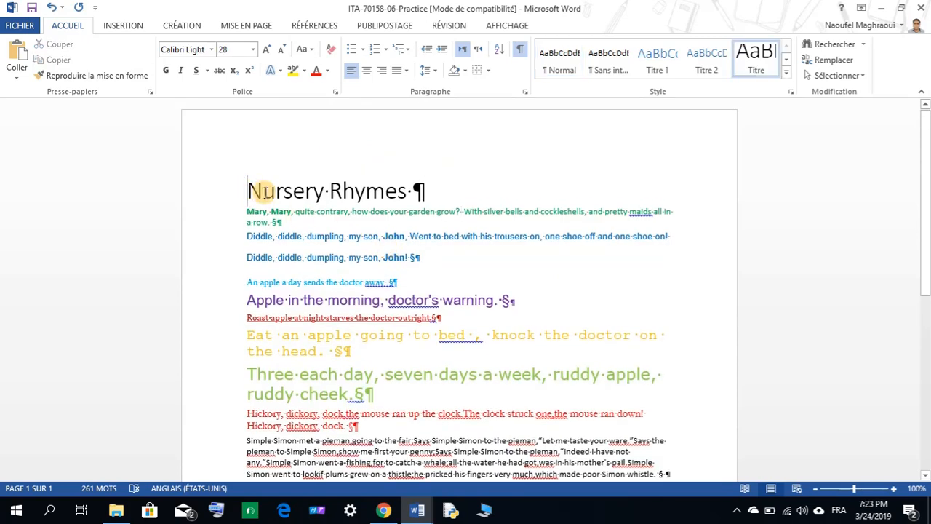
{"action": "left_click", "coordinate": [834, 61]}
{"action": "left_click_drag", "start_coordinate": [562, 193], "coordinate": [590, 205]}
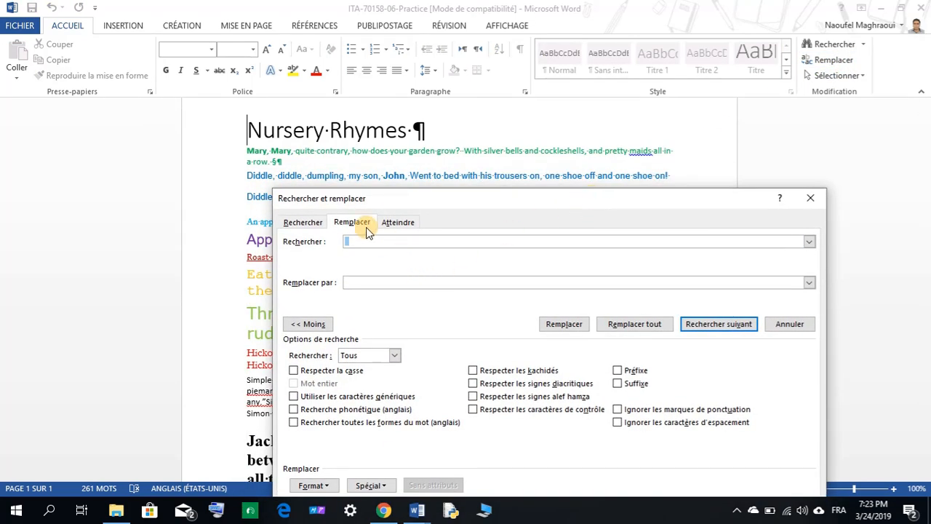
{"action": "left_click", "coordinate": [358, 282]}
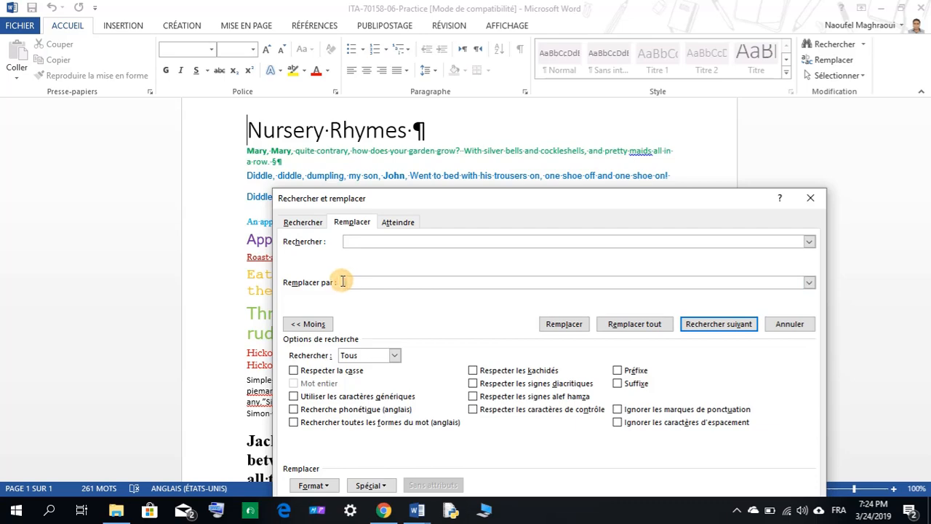
{"action": "left_click", "coordinate": [650, 324]}
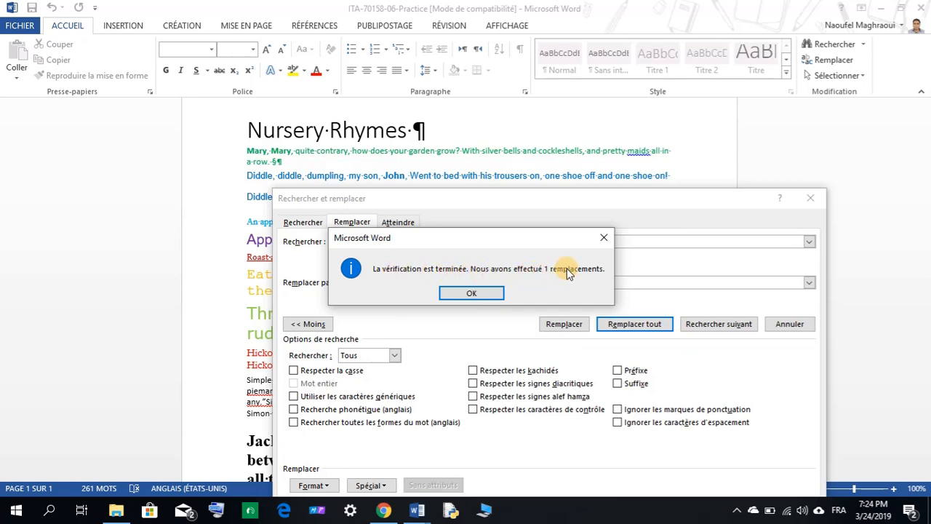
{"action": "left_click", "coordinate": [474, 291]}
{"action": "left_click", "coordinate": [807, 197]}
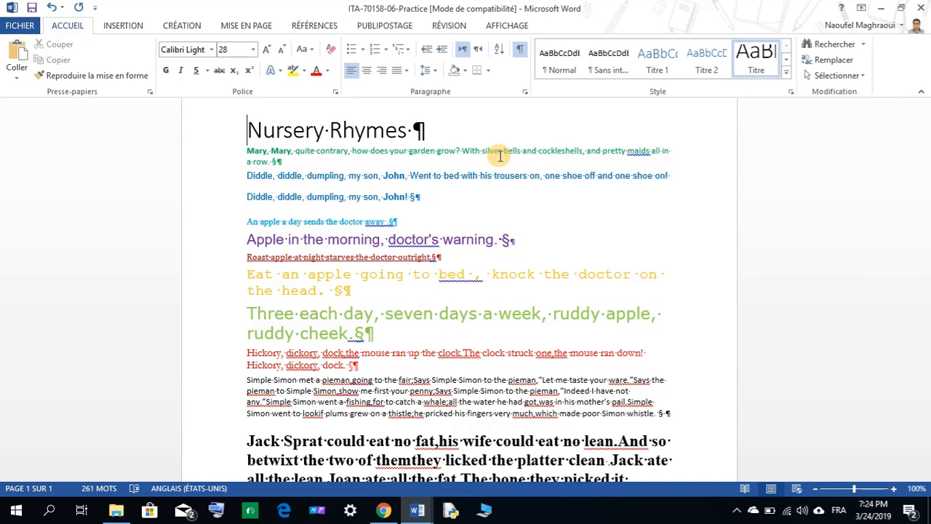
- Read the instruction on spaces before commas and periods in ITA-70158-06-Project and return to ITA-70158-06-Practice
{"action": "left_click", "coordinate": [427, 514]}
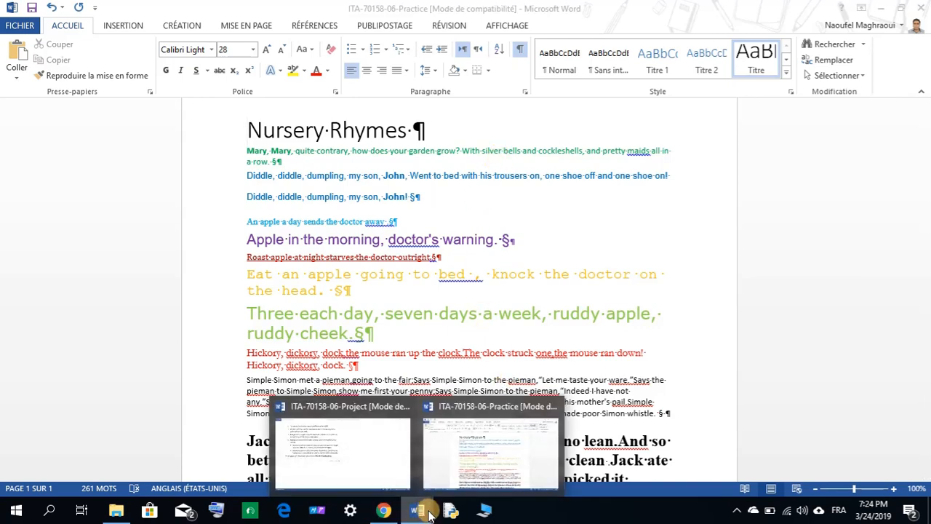
{"action": "left_click", "coordinate": [382, 454]}
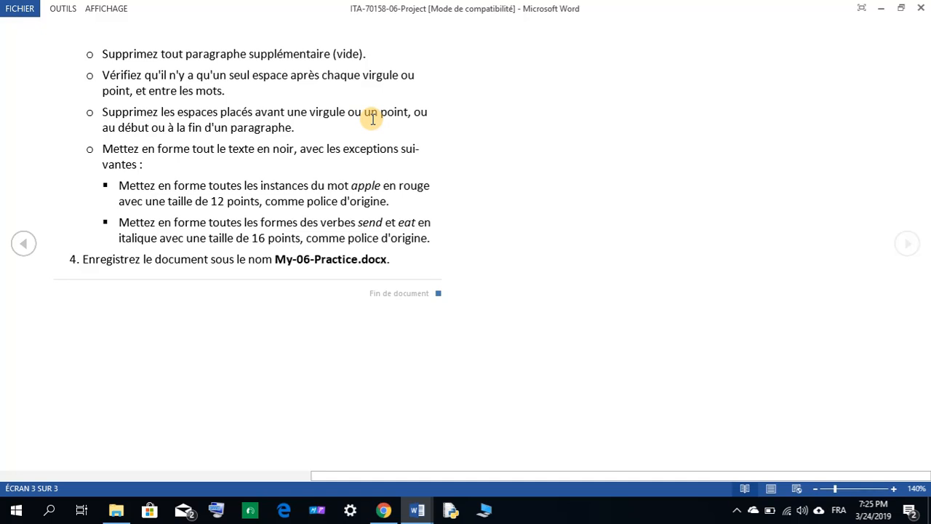
{"action": "left_click", "coordinate": [416, 511]}
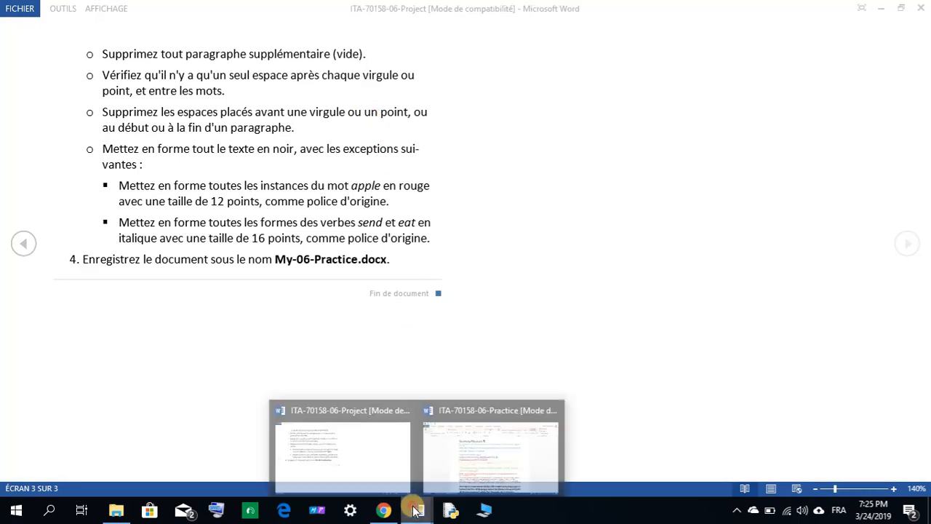
{"action": "left_click", "coordinate": [437, 470]}
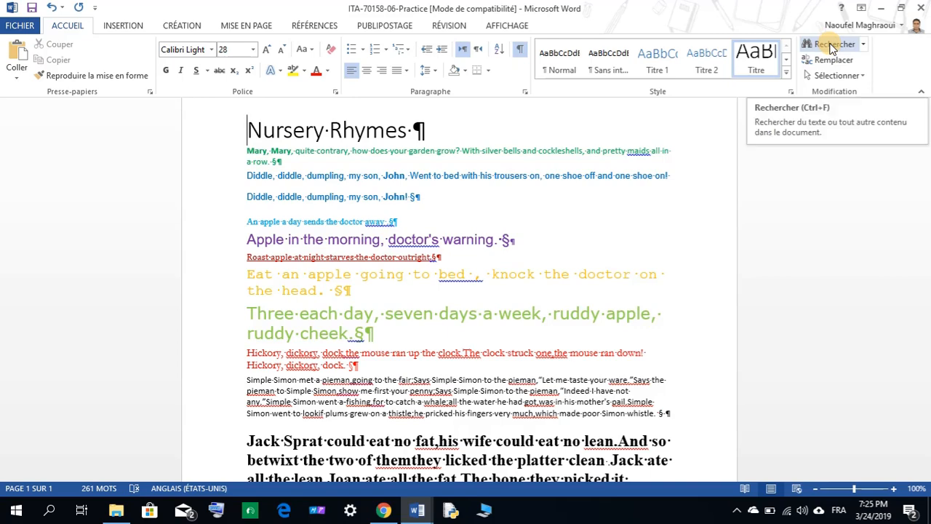
- Replace every space followed by a comma with just a comma throughout the document
{"action": "left_click", "coordinate": [831, 46]}
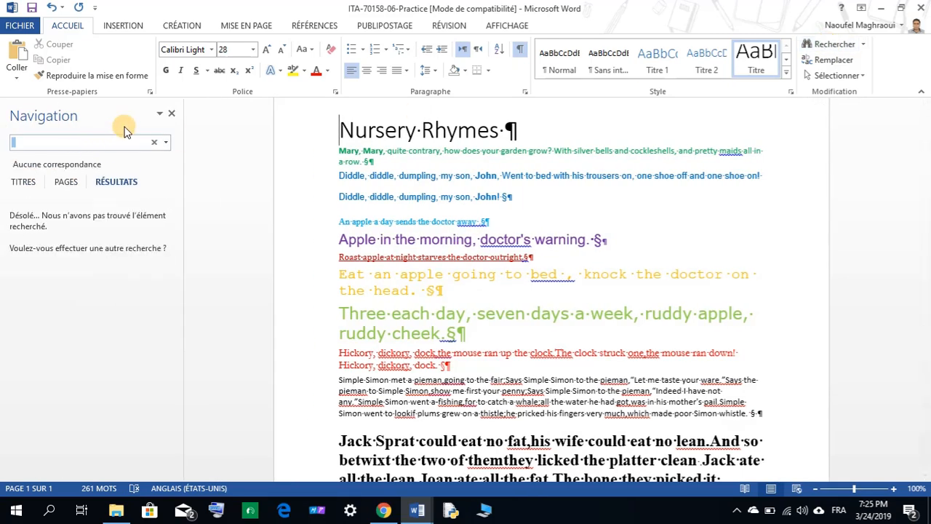
{"action": "left_click", "coordinate": [172, 113]}
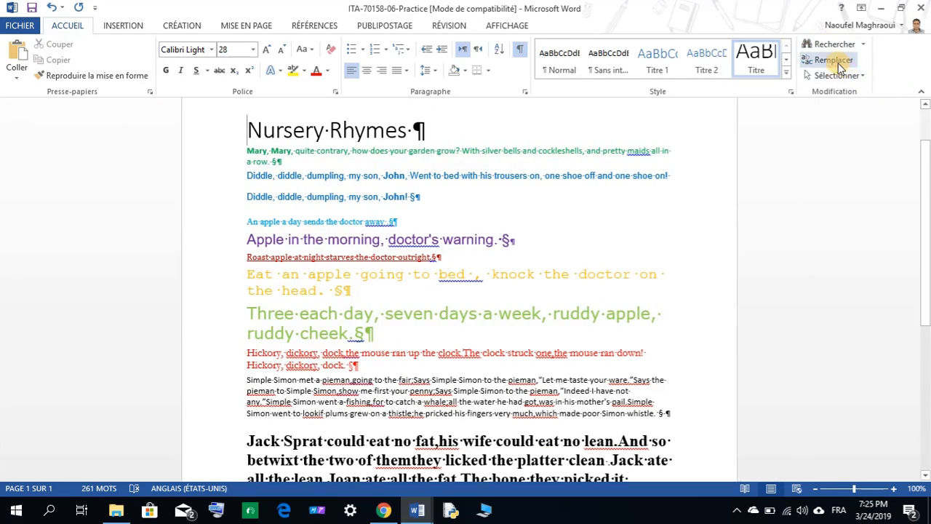
{"action": "left_click", "coordinate": [840, 65]}
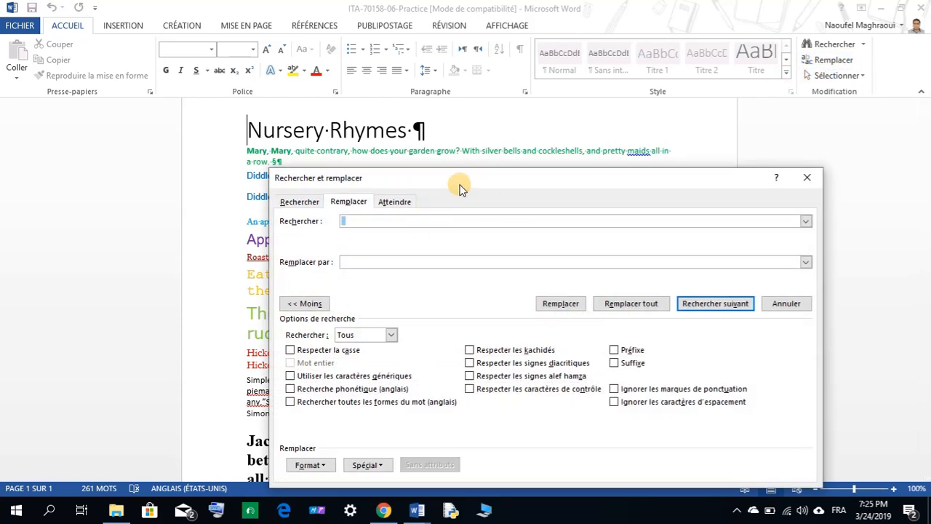
{"action": "left_click_drag", "start_coordinate": [461, 187], "coordinate": [507, 182]}
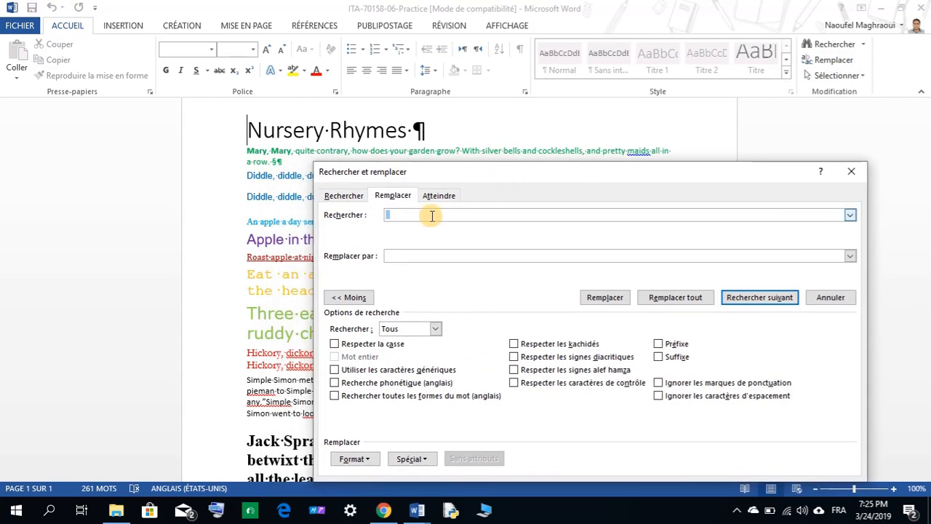
{"action": "key", "text": "BackSpace"}
{"action": "left_click", "coordinate": [416, 255]}
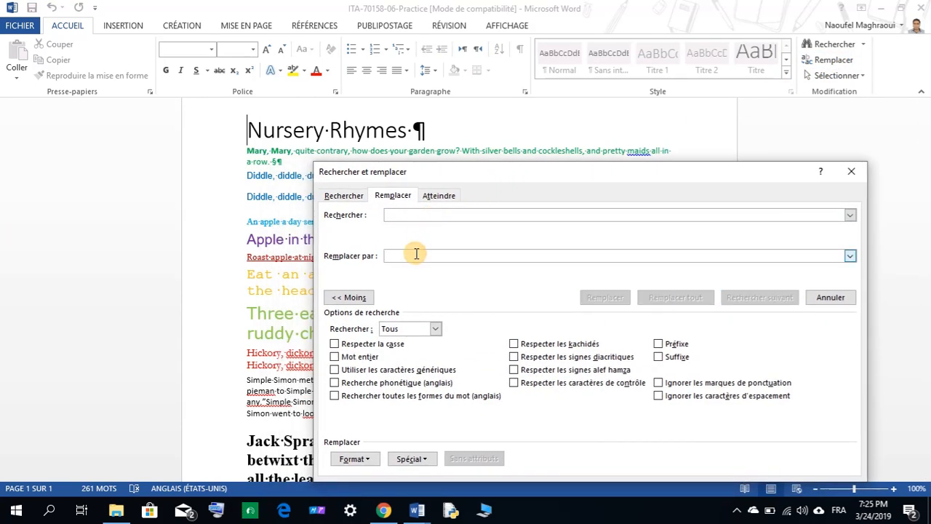
{"action": "left_click", "coordinate": [408, 214]}
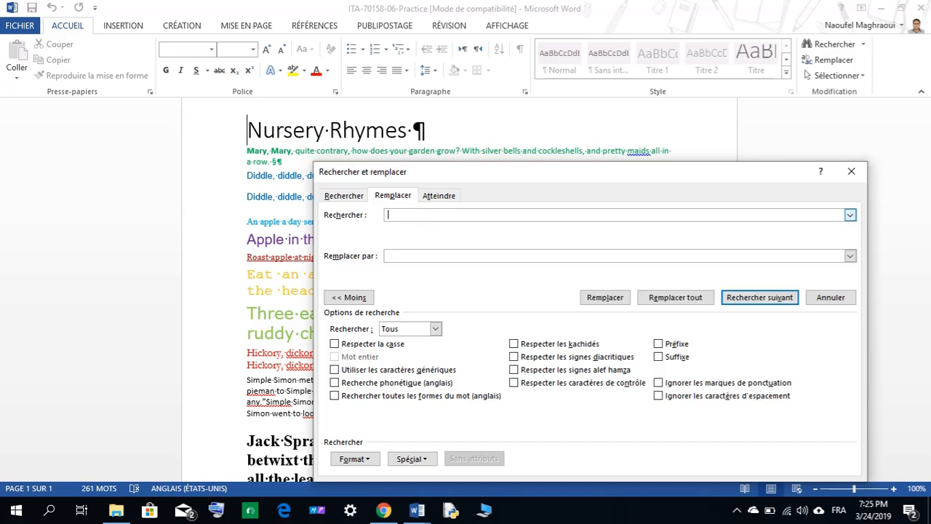
{"action": "left_click", "coordinate": [406, 254]}
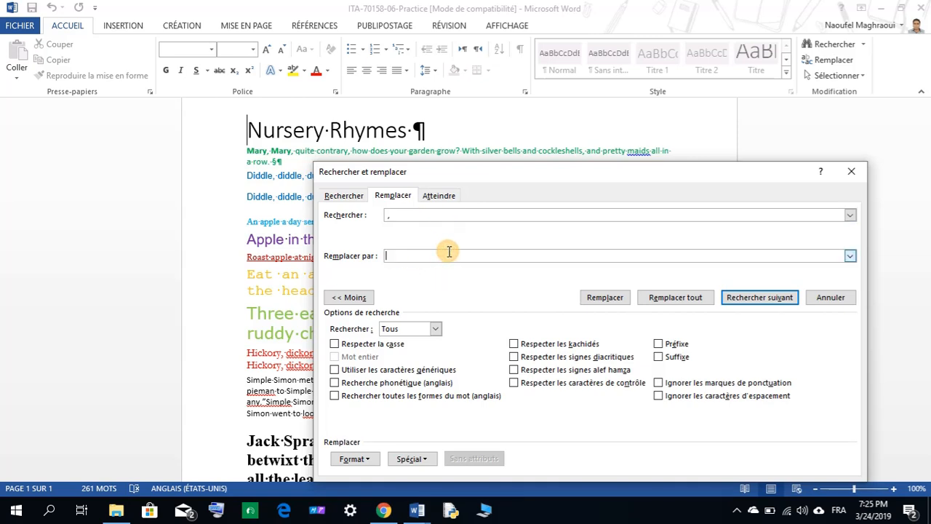
{"action": "type", "text": ","}
{"action": "left_click", "coordinate": [663, 300]}
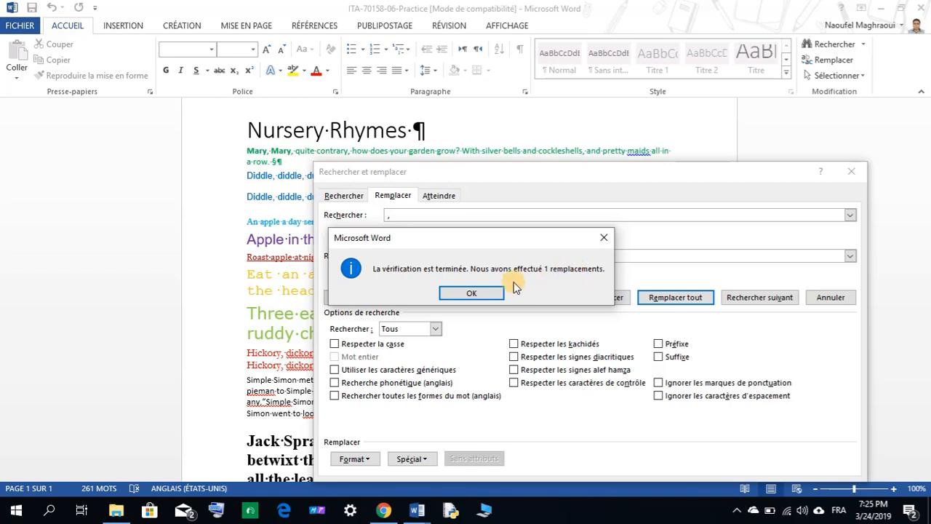
{"action": "left_click", "coordinate": [473, 294]}
- Replace every space followed by a period with just a period throughout the document
{"action": "left_click", "coordinate": [400, 218]}
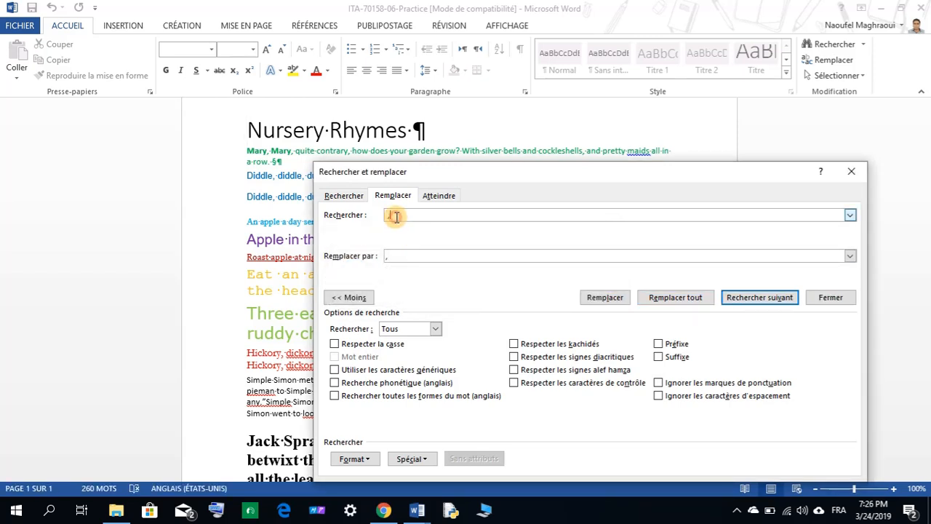
{"action": "key", "text": "BackSpace"}
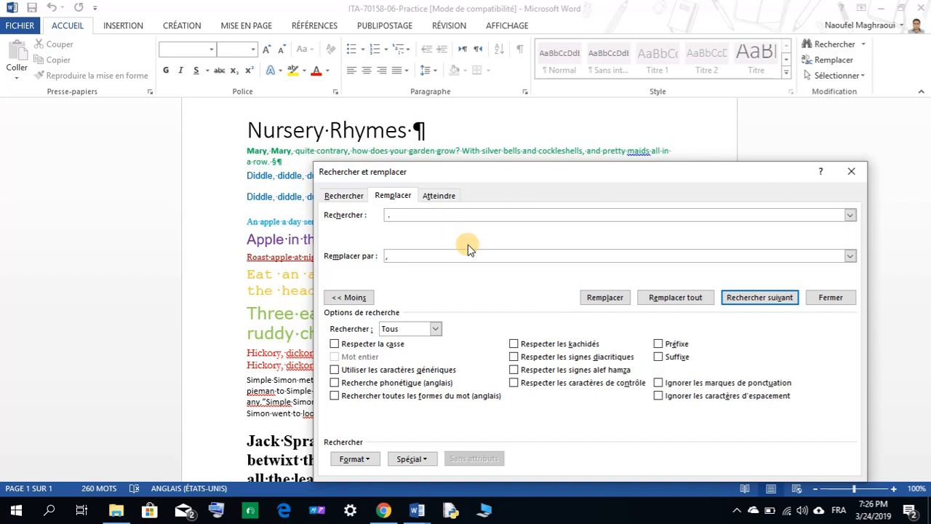
{"action": "left_click", "coordinate": [409, 255]}
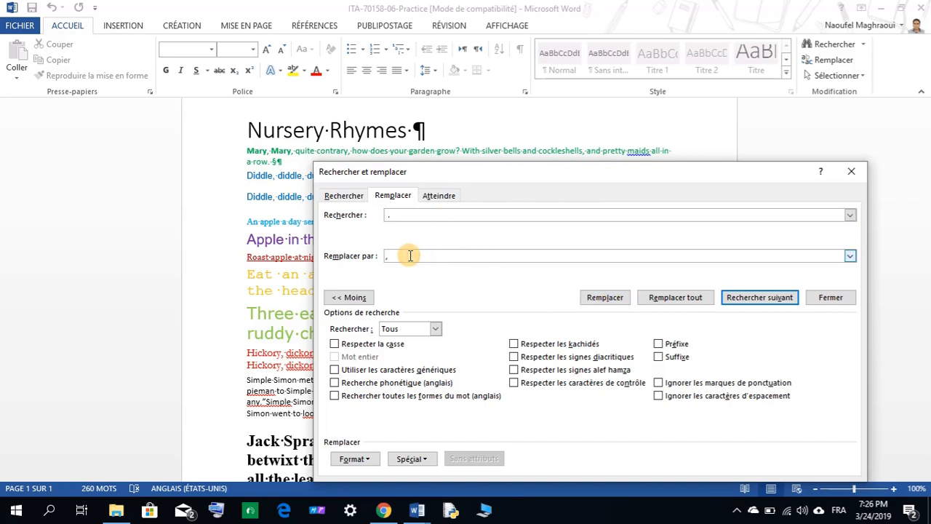
{"action": "key", "text": "BackSpace"}
{"action": "type", "text": ","}
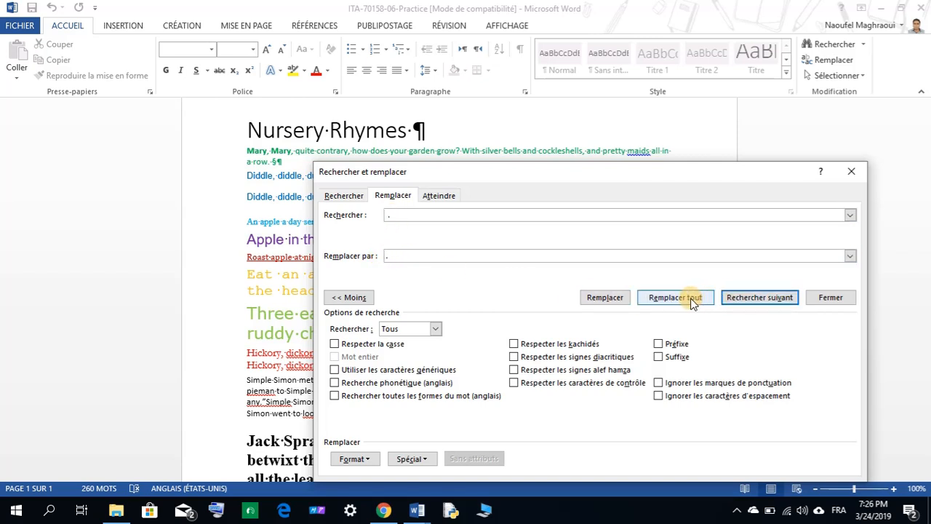
{"action": "left_click", "coordinate": [675, 298]}
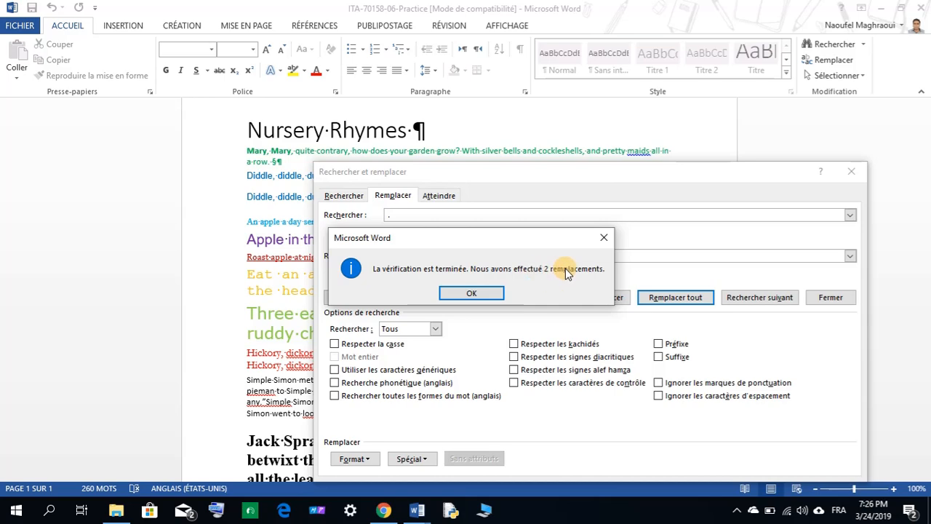
{"action": "left_click", "coordinate": [495, 294]}
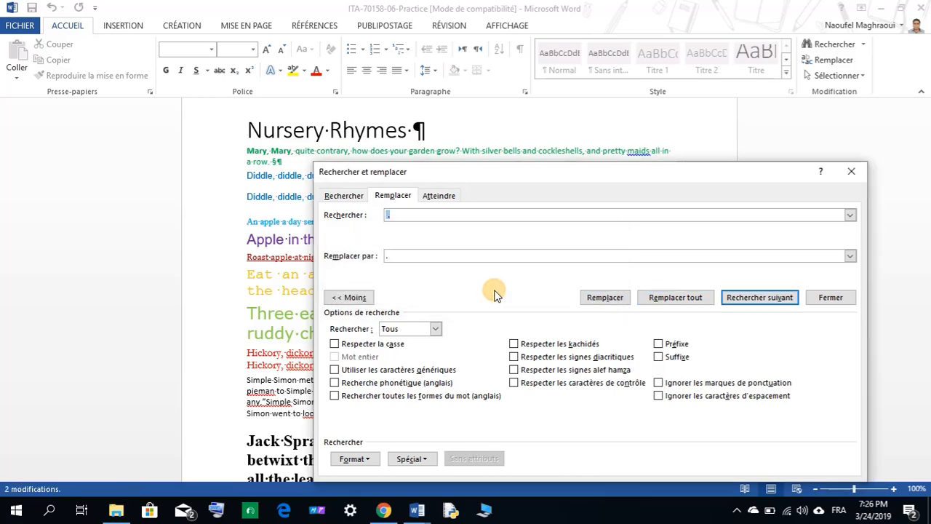
- Check the rule about spaces at the start or end of paragraphs in ITA-70158-06-Project, then return to the practice document
{"action": "mouse_move", "coordinate": [415, 509]}
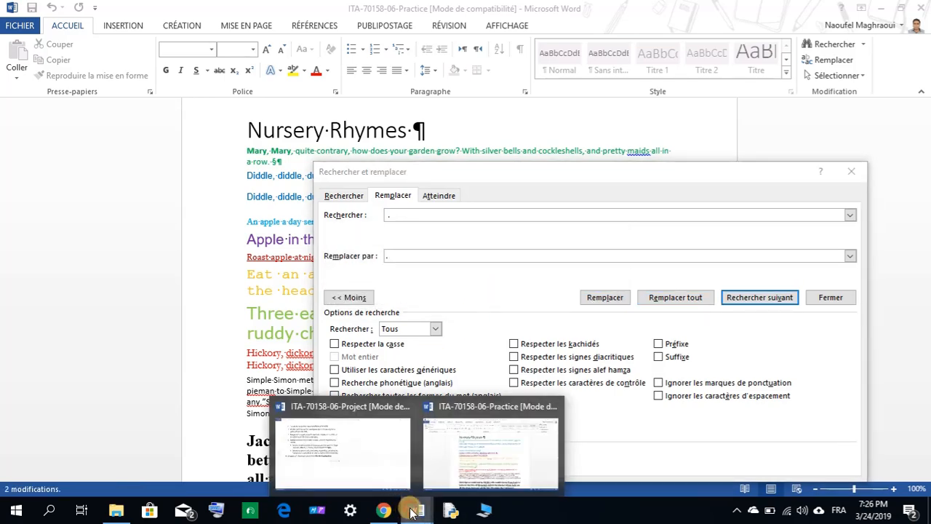
{"action": "left_click", "coordinate": [366, 463]}
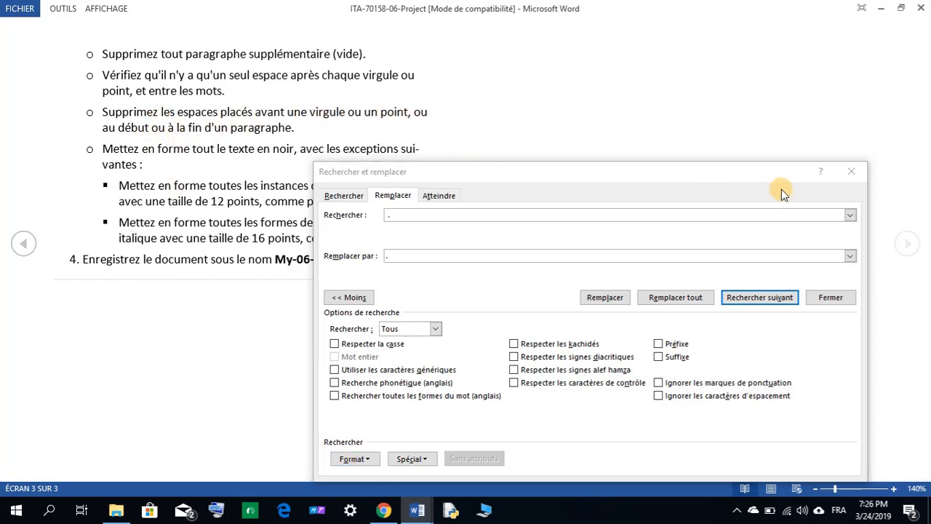
{"action": "left_click", "coordinate": [881, 8]}
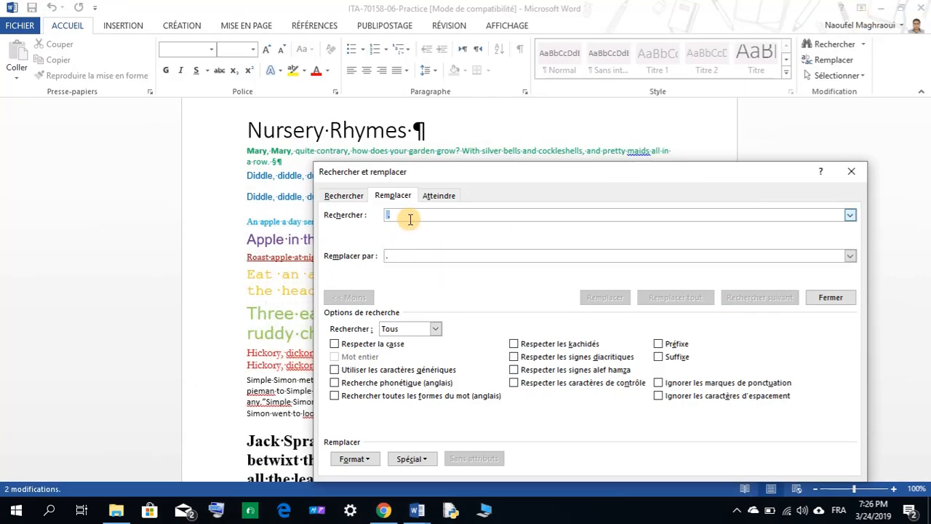
{"action": "key", "text": "BackSpace"}
{"action": "left_click", "coordinate": [393, 254]}
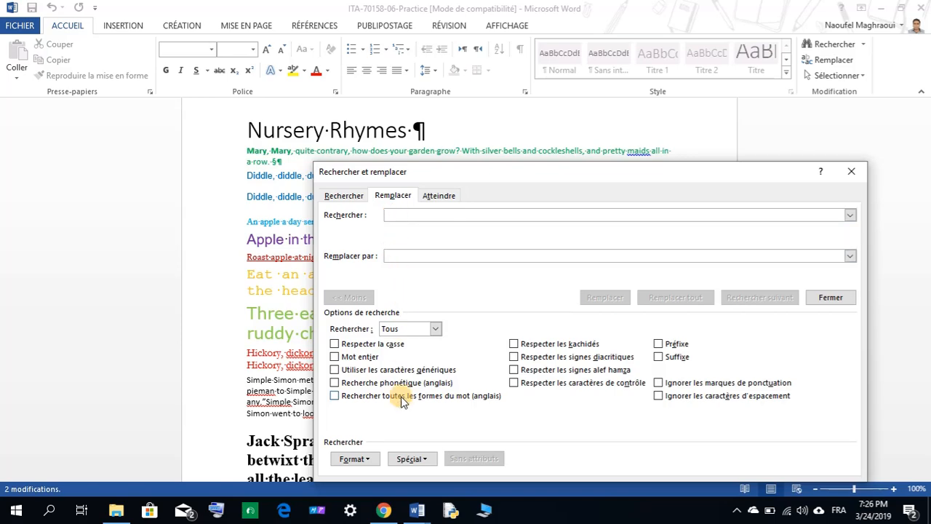
{"action": "left_click", "coordinate": [413, 458]}
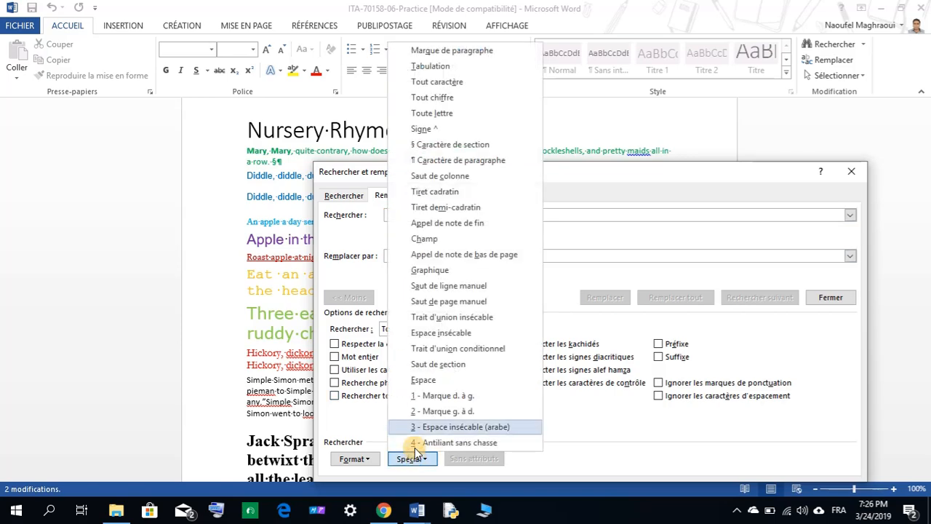
{"action": "left_click", "coordinate": [436, 50]}
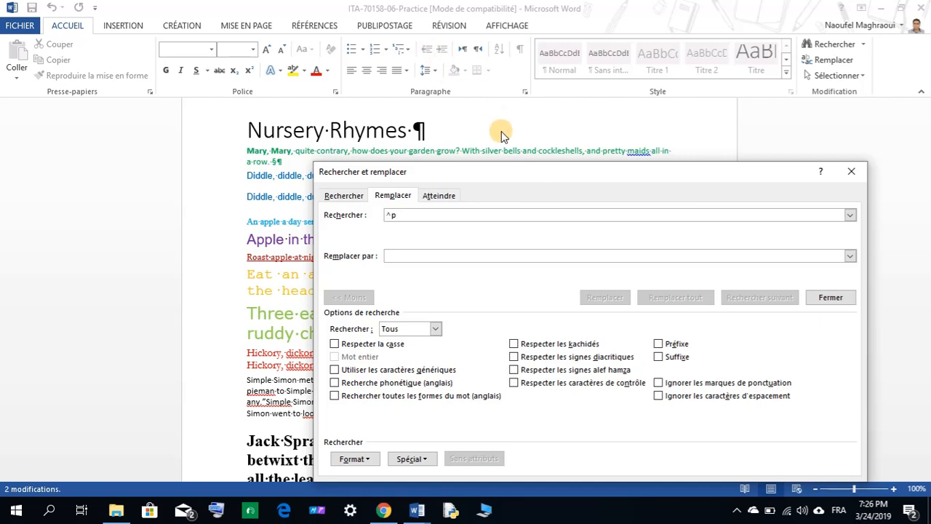
{"action": "left_click", "coordinate": [402, 255]}
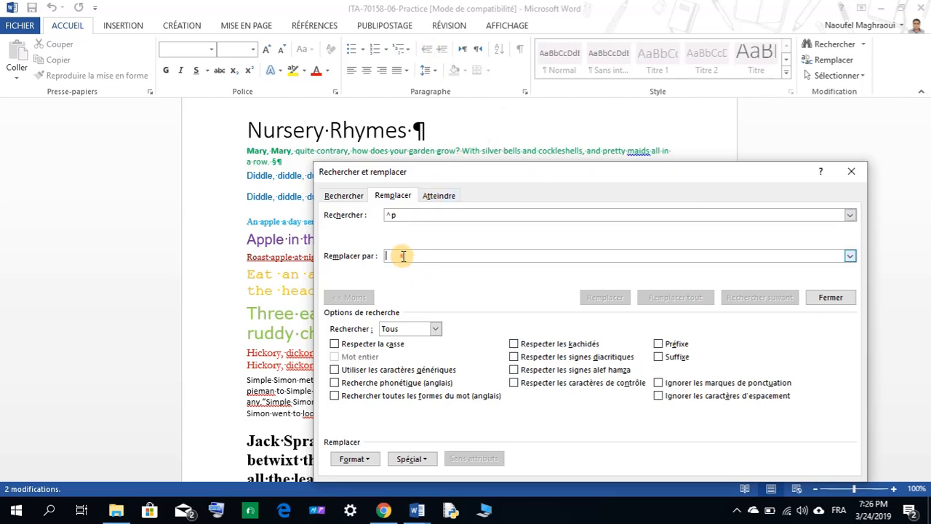
{"action": "left_click", "coordinate": [421, 459]}
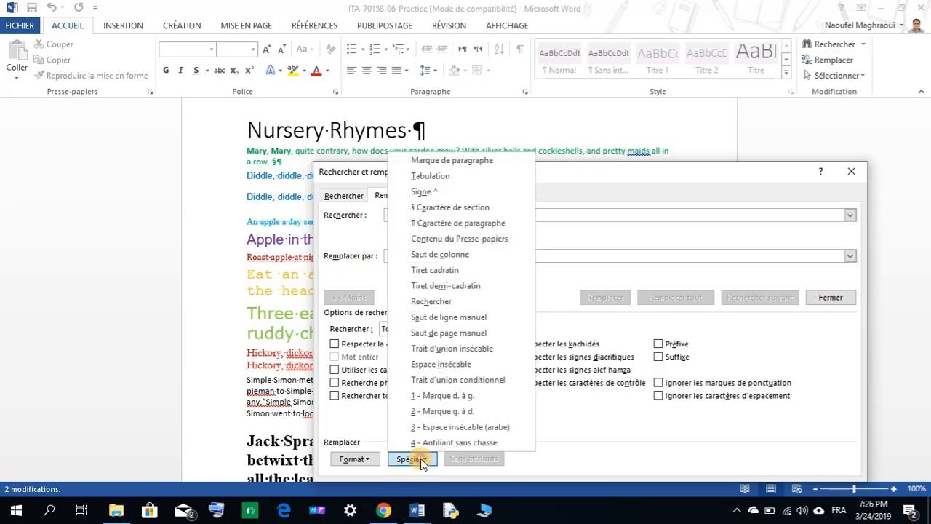
{"action": "left_click", "coordinate": [440, 160]}
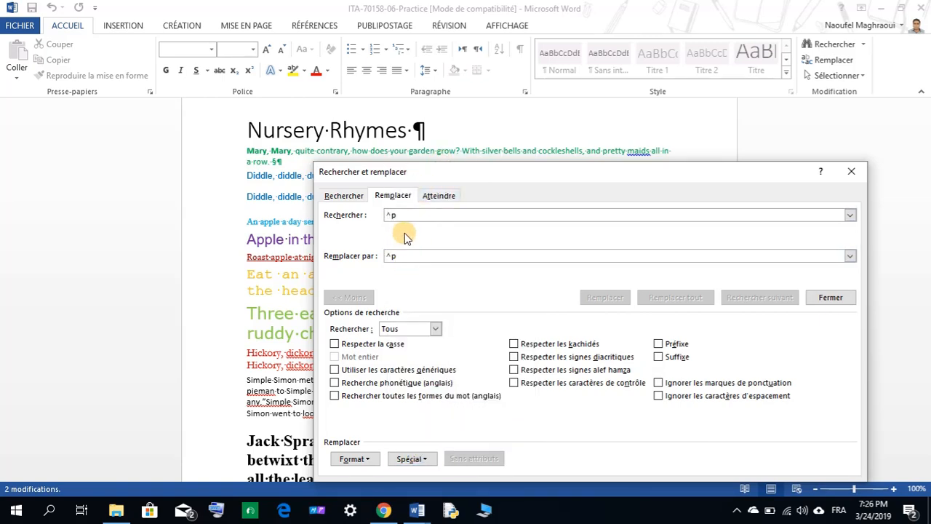
{"action": "left_click", "coordinate": [405, 212]}
{"action": "key", "text": "BackSpace"}
{"action": "key", "text": "BackSpace"}
{"action": "type", "text": "^p"}
{"action": "left_click", "coordinate": [422, 215]}
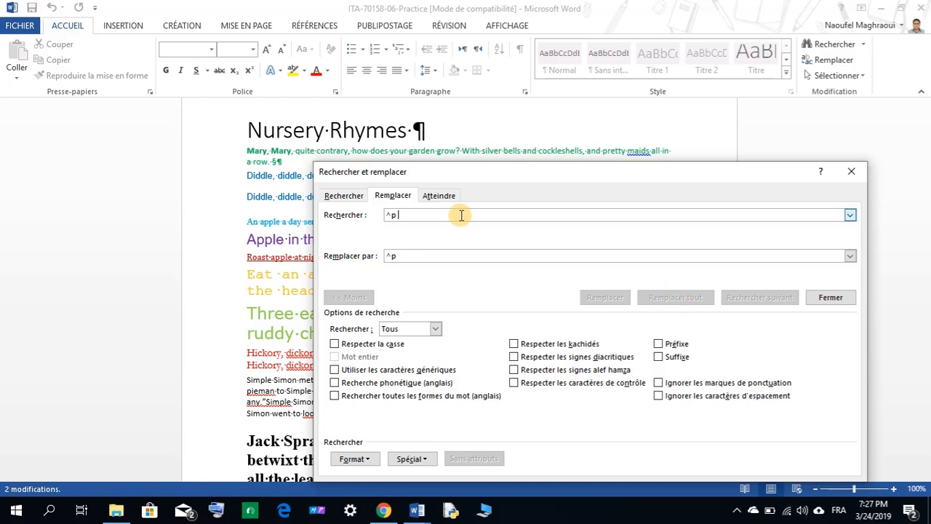
{"action": "left_click", "coordinate": [435, 256]}
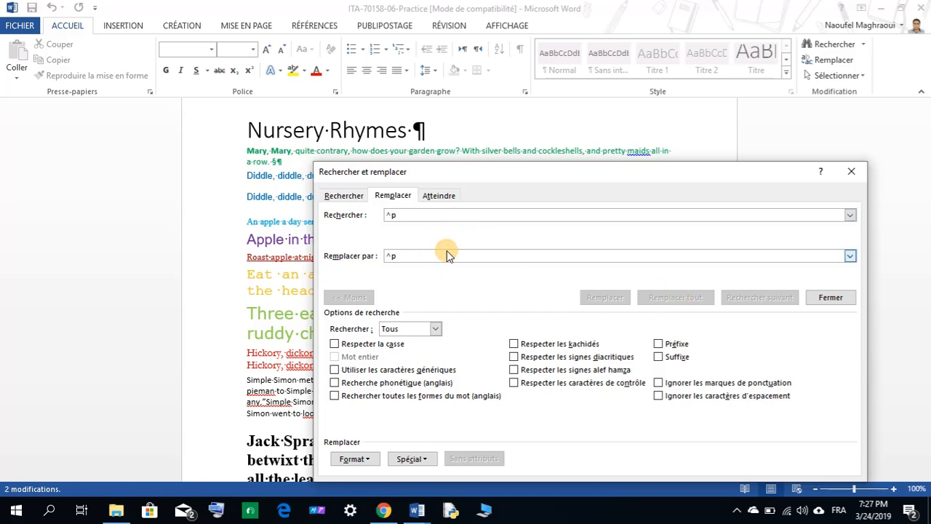
{"action": "key", "text": "BackSpace"}
{"action": "key", "text": "BackSpace"}
{"action": "left_click", "coordinate": [456, 215]}
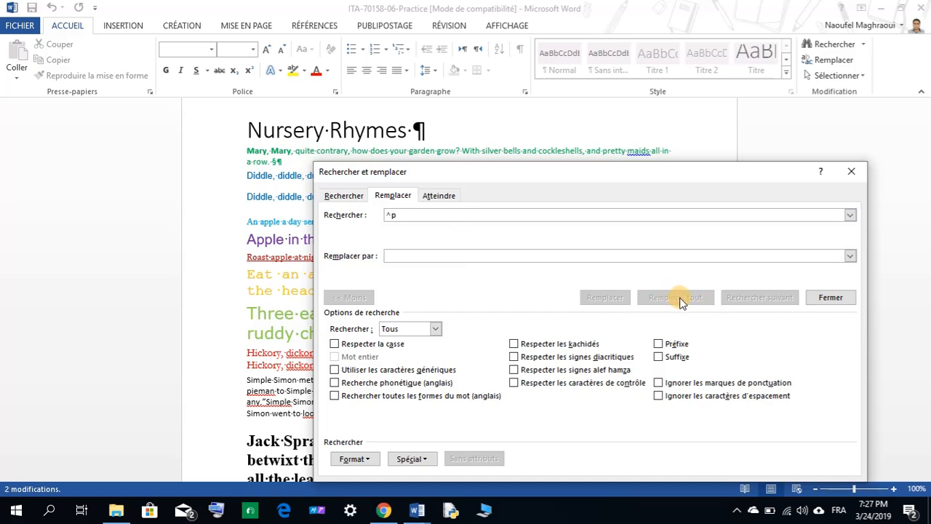
{"action": "left_click", "coordinate": [851, 171]}
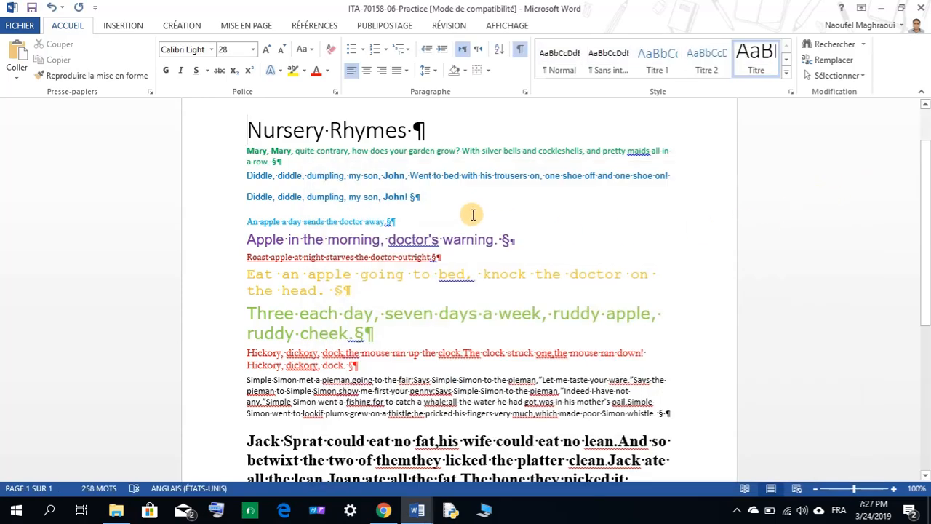
- Try to replace every paragraph mark followed by a space with just a paragraph mark throughout the document
{"action": "left_click", "coordinate": [829, 61]}
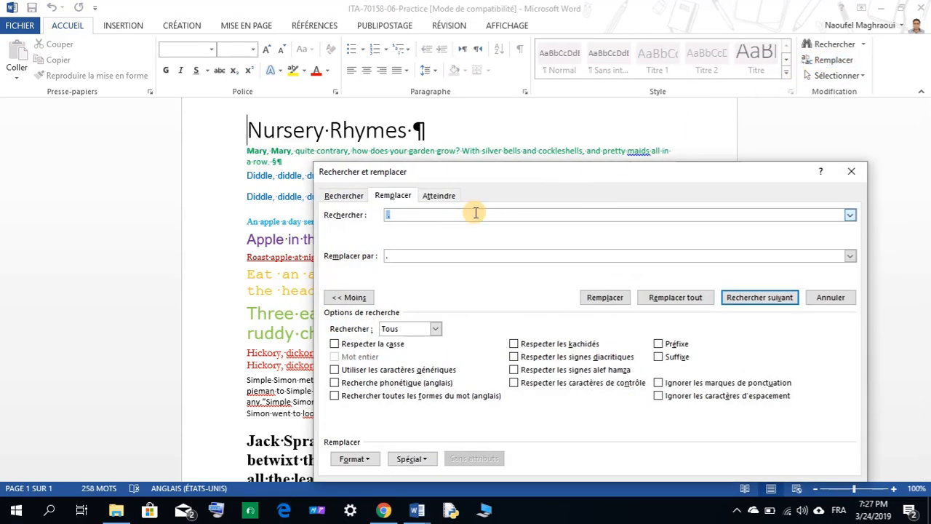
{"action": "key", "text": "BackSpace"}
{"action": "left_click", "coordinate": [409, 253]}
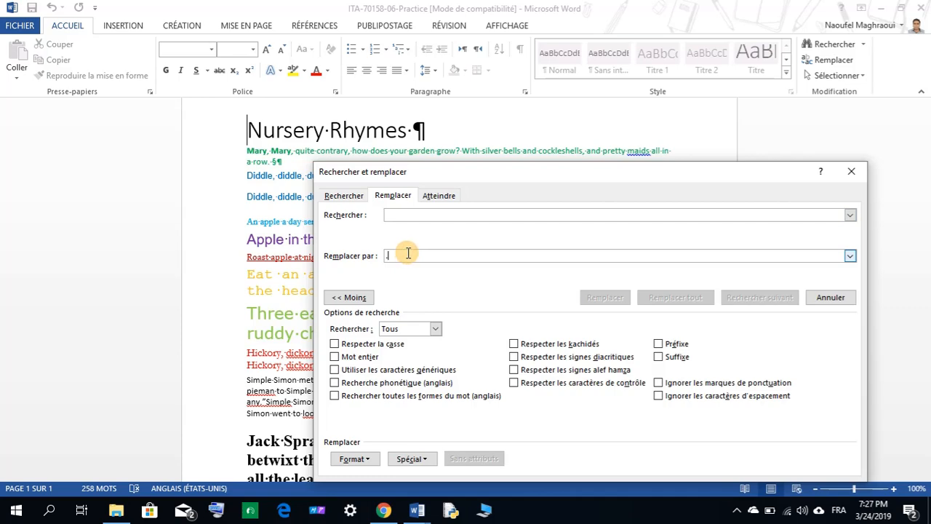
{"action": "key", "text": "BackSpace"}
{"action": "left_click", "coordinate": [423, 216]}
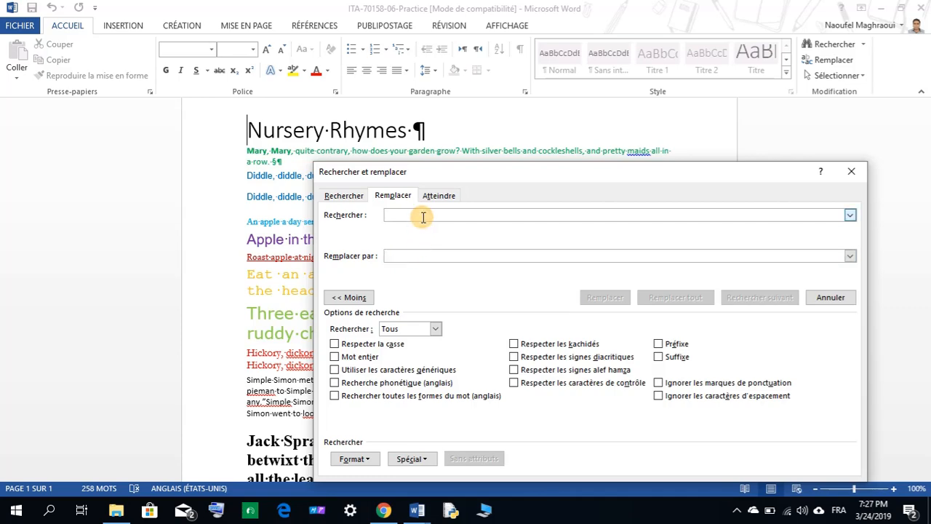
{"action": "left_click", "coordinate": [417, 459]}
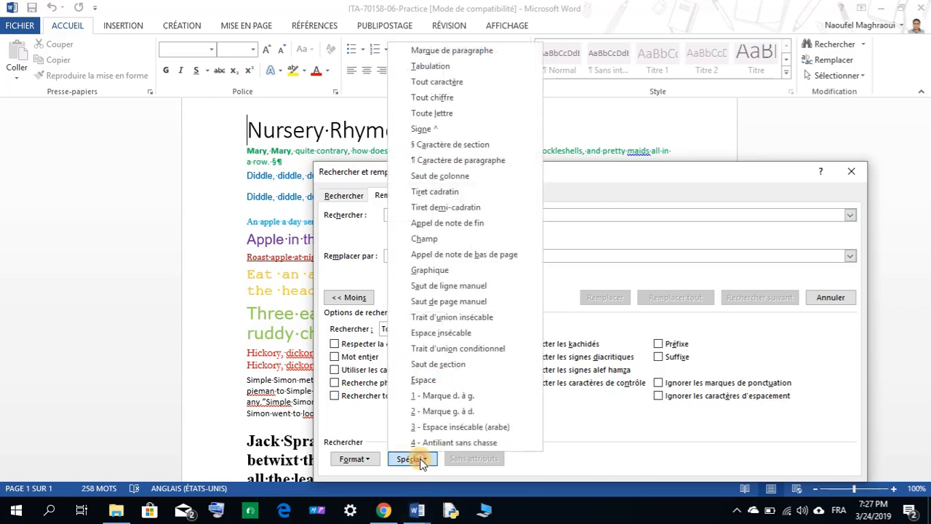
{"action": "left_click", "coordinate": [473, 51]}
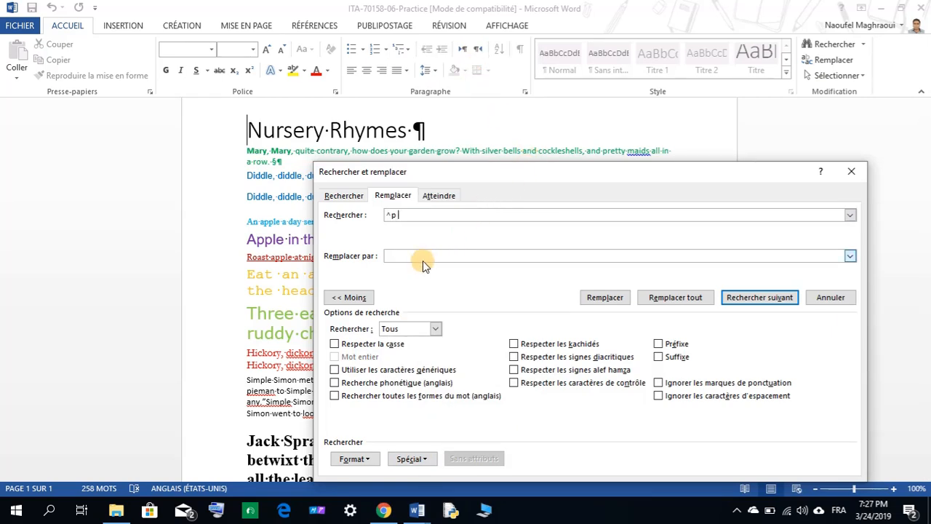
{"action": "left_click", "coordinate": [421, 458]}
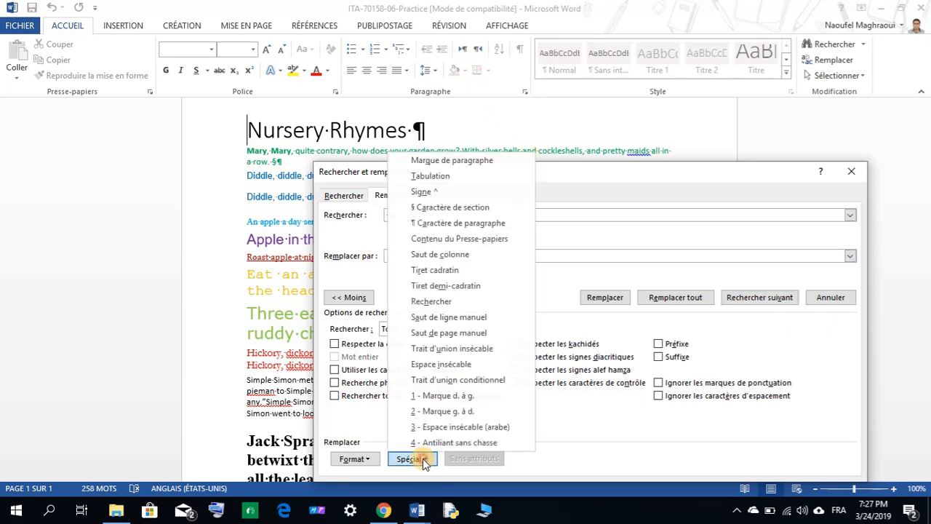
{"action": "left_click", "coordinate": [444, 160]}
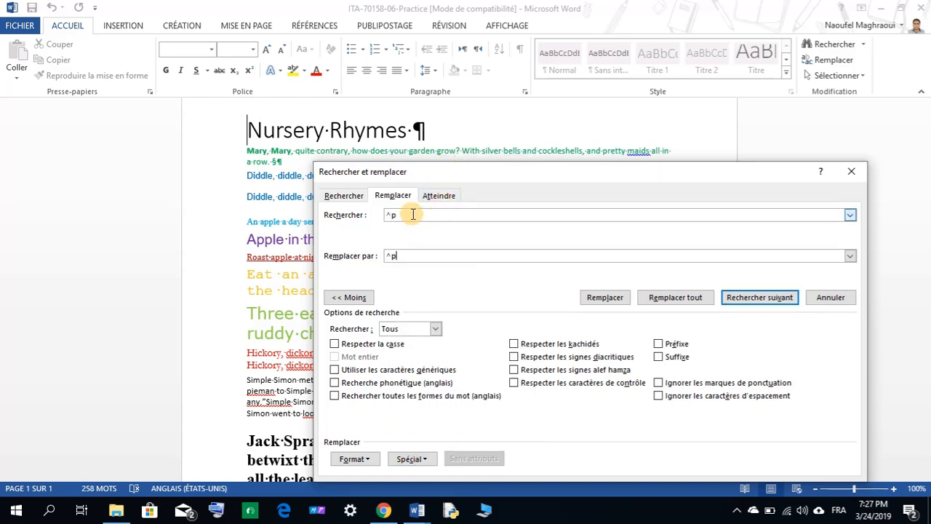
{"action": "left_click_drag", "start_coordinate": [413, 214], "coordinate": [388, 216]}
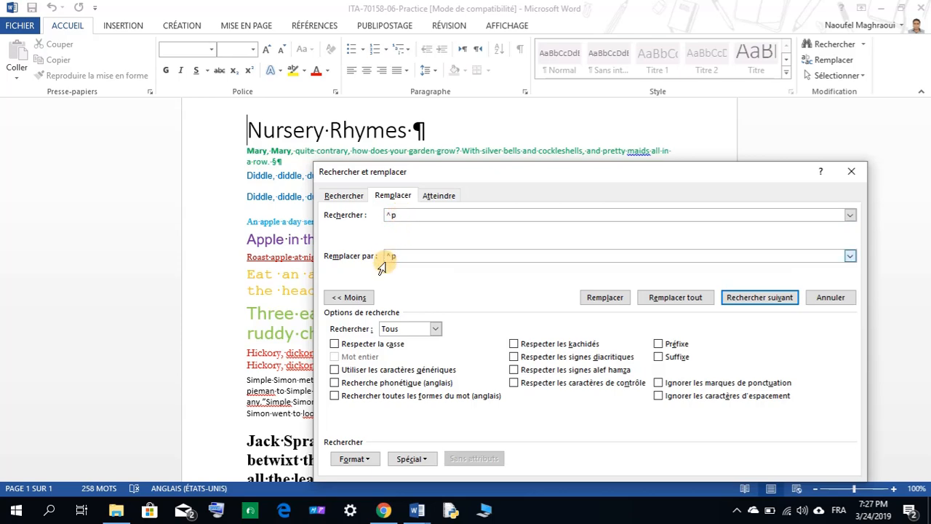
{"action": "left_click", "coordinate": [691, 303]}
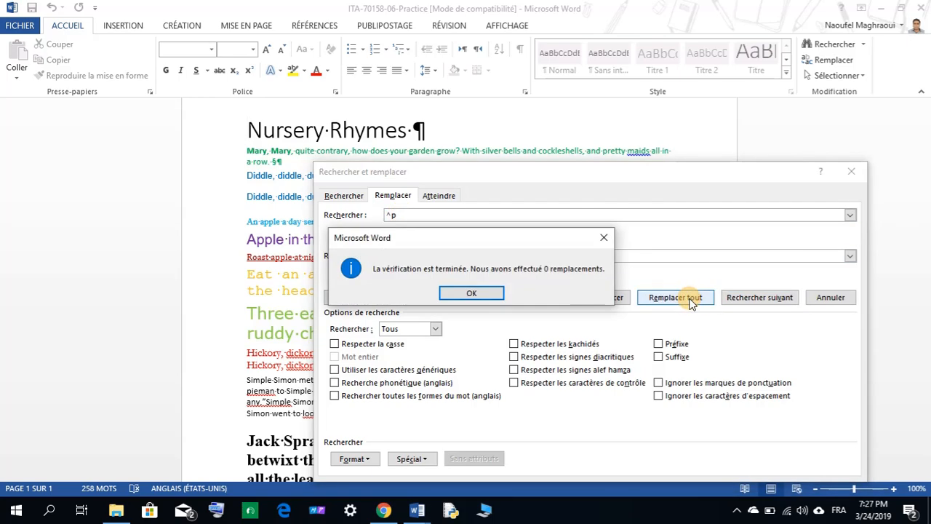
{"action": "left_click", "coordinate": [471, 293]}
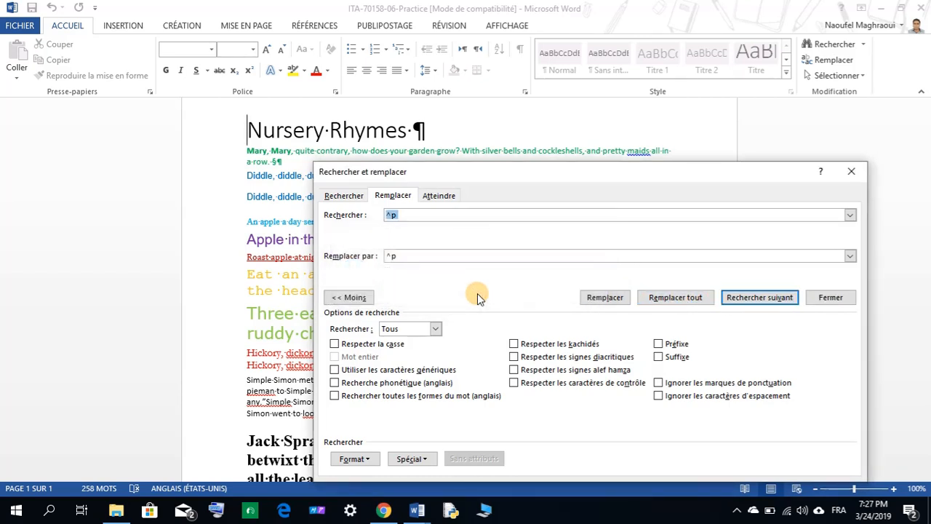
{"action": "left_click", "coordinate": [853, 180]}
- Check the text color rule in ITA-70158-06-Project, then return to ITA-70158-06-Practice
{"action": "mouse_move", "coordinate": [417, 510]}
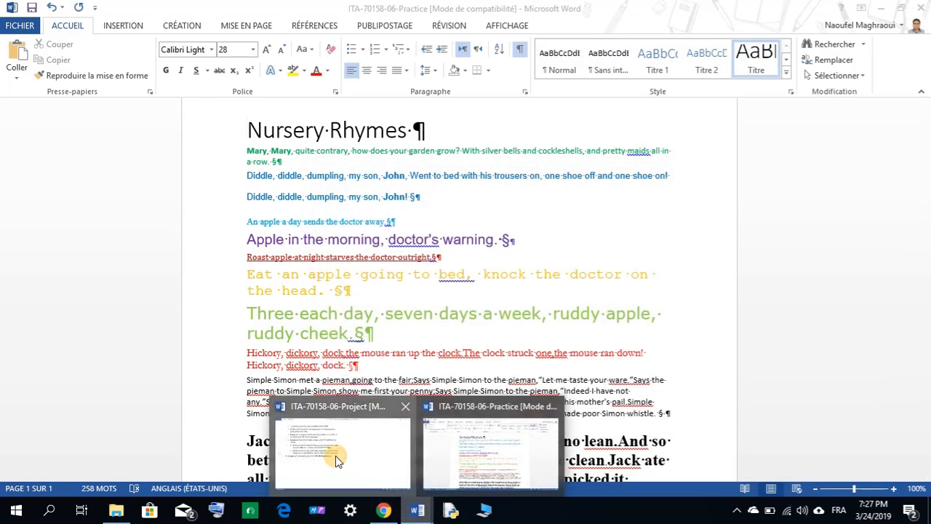
{"action": "left_click", "coordinate": [335, 455]}
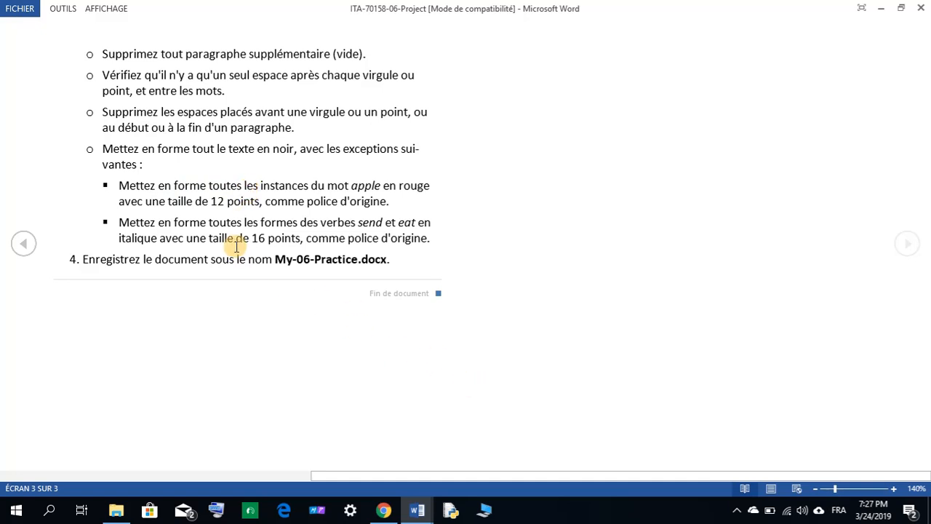
{"action": "mouse_move", "coordinate": [414, 512]}
{"action": "left_click", "coordinate": [459, 453]}
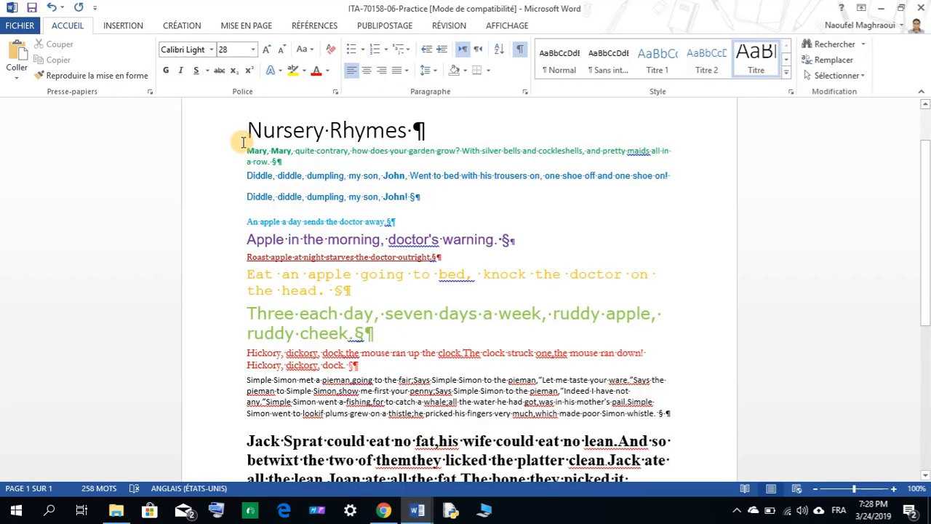
- Set the font color of the entire document to black
{"action": "key", "text": "ctrl+a"}
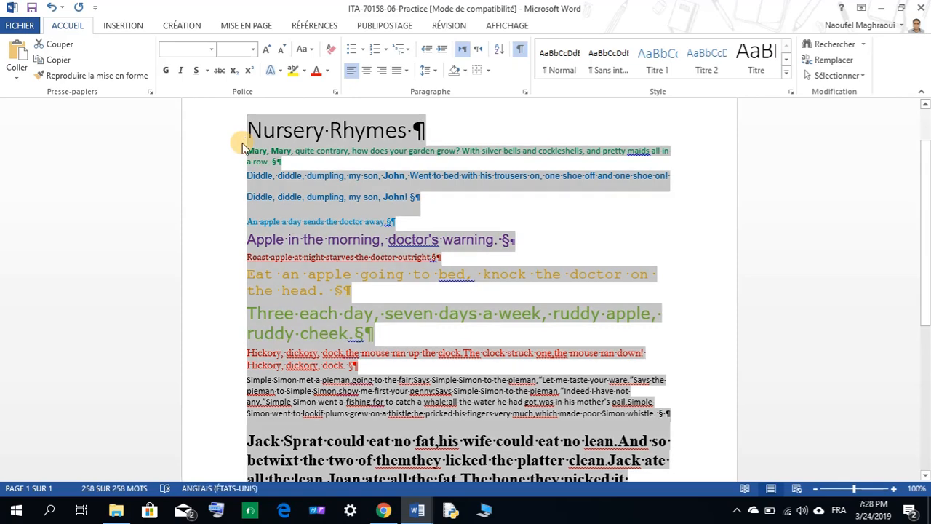
{"action": "left_click", "coordinate": [328, 68]}
{"action": "left_click", "coordinate": [322, 86]}
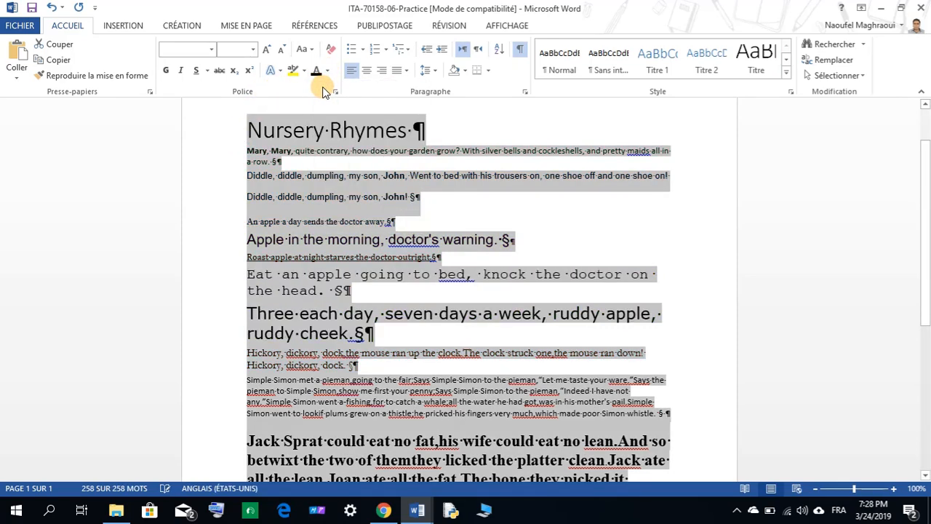
{"action": "left_click", "coordinate": [297, 204]}
- Read the formatting rule for the word apple in ITA-70158-06-Project, then return to the practice document
{"action": "left_click", "coordinate": [380, 505]}
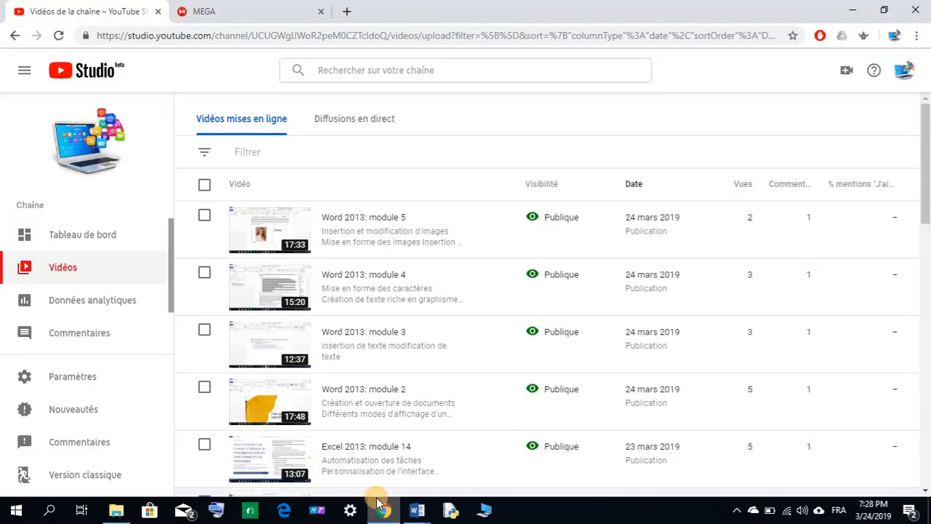
{"action": "key", "text": "alt+Tab"}
{"action": "mouse_move", "coordinate": [417, 509]}
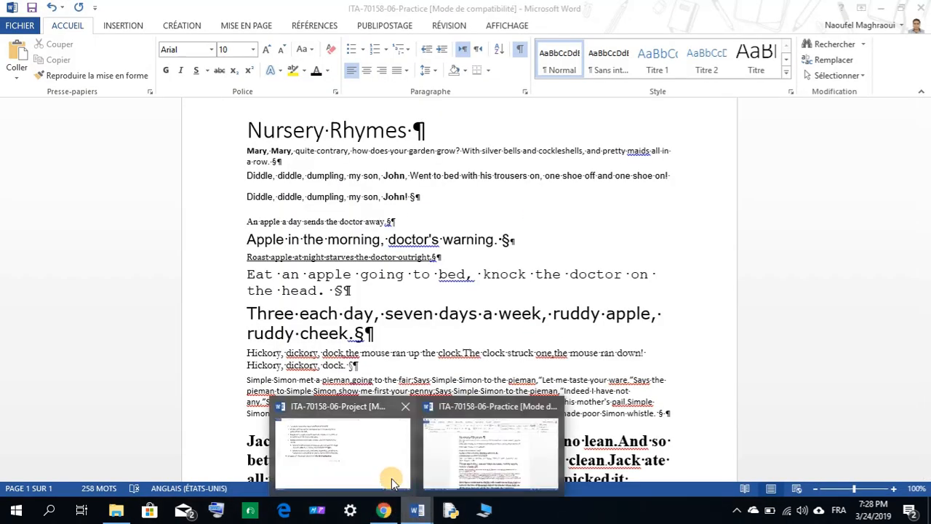
{"action": "left_click", "coordinate": [391, 482]}
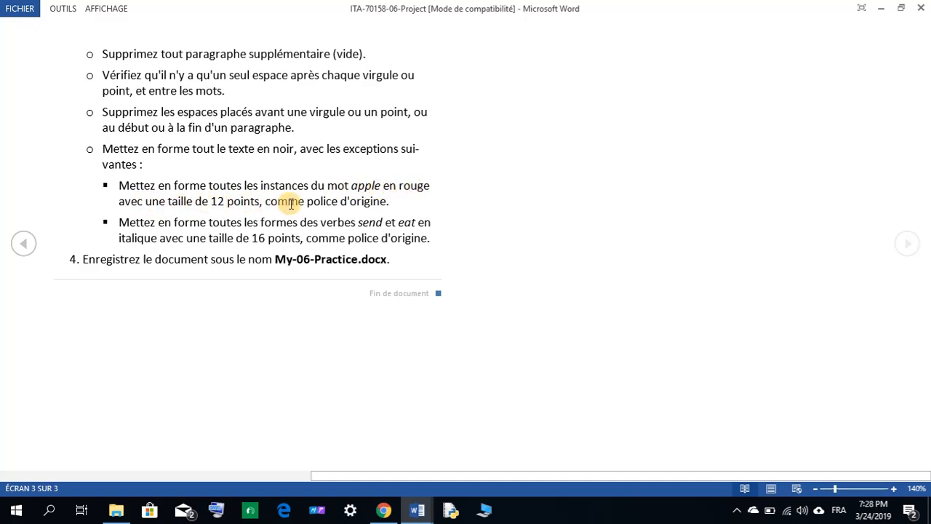
{"action": "mouse_move", "coordinate": [418, 513]}
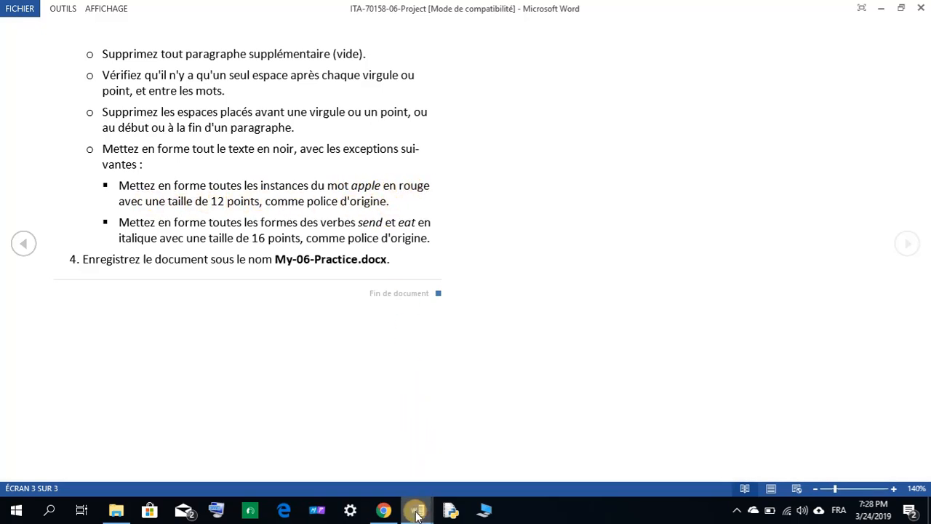
{"action": "left_click", "coordinate": [455, 448]}
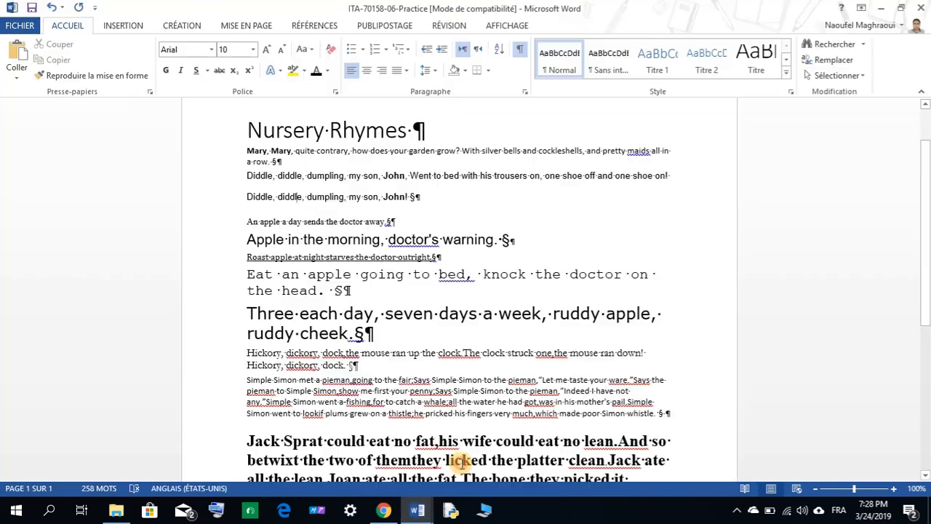
- Set up a Find and Replace from the start of the document with "apple" as both search and replacement text
{"action": "left_click", "coordinate": [247, 129]}
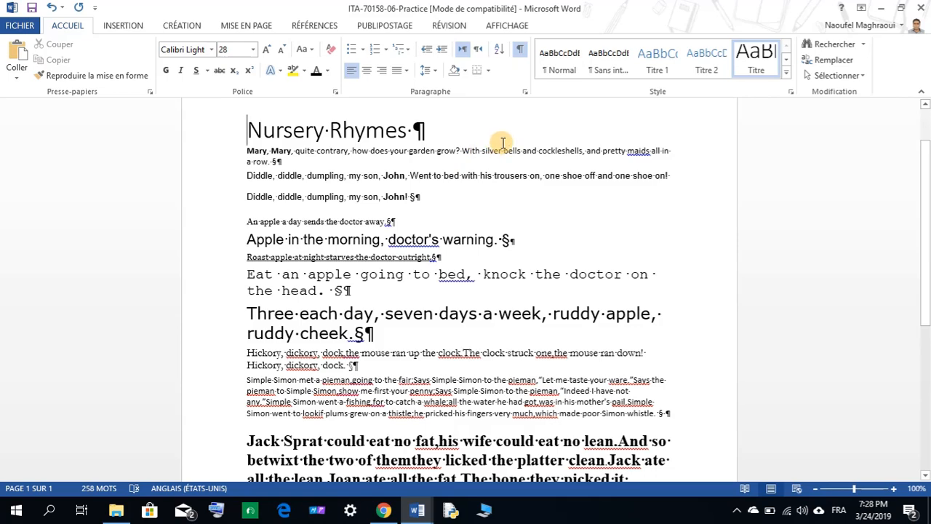
{"action": "left_click", "coordinate": [822, 63]}
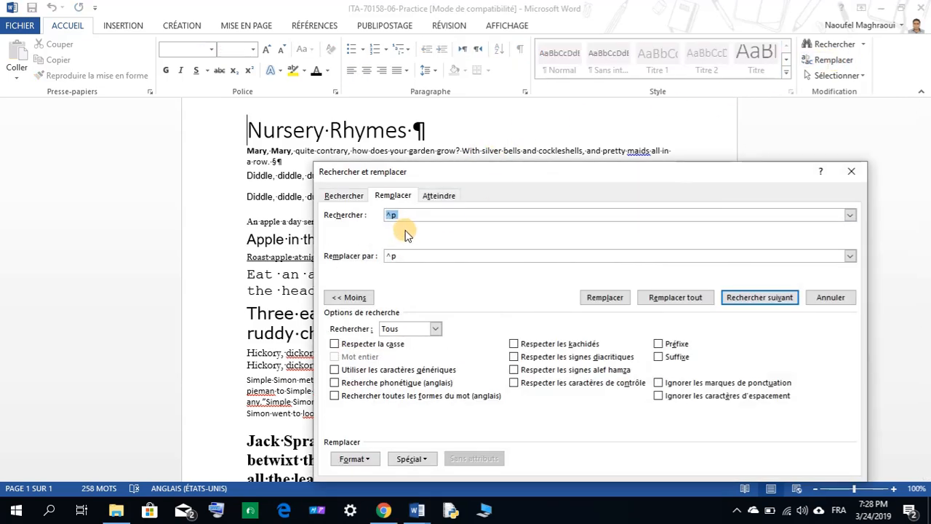
{"action": "key", "text": "BackSpace"}
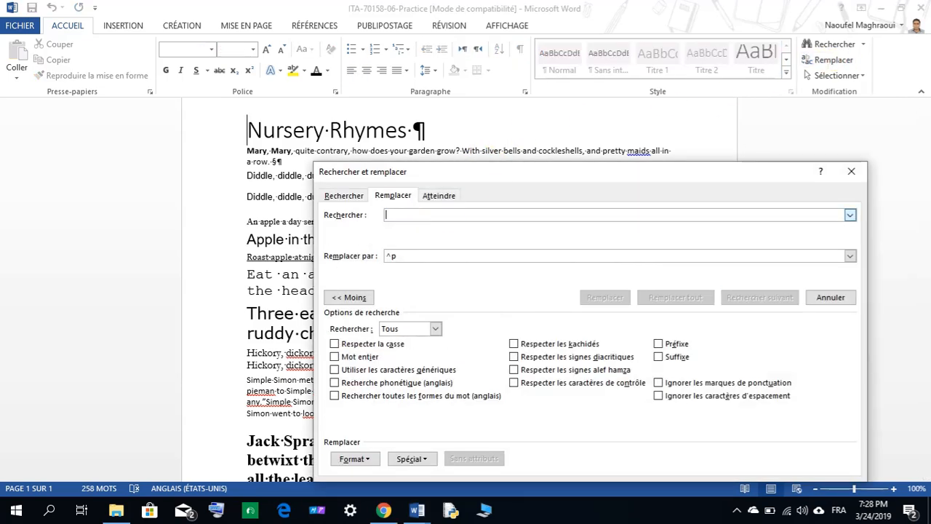
{"action": "type", "text": "apple"}
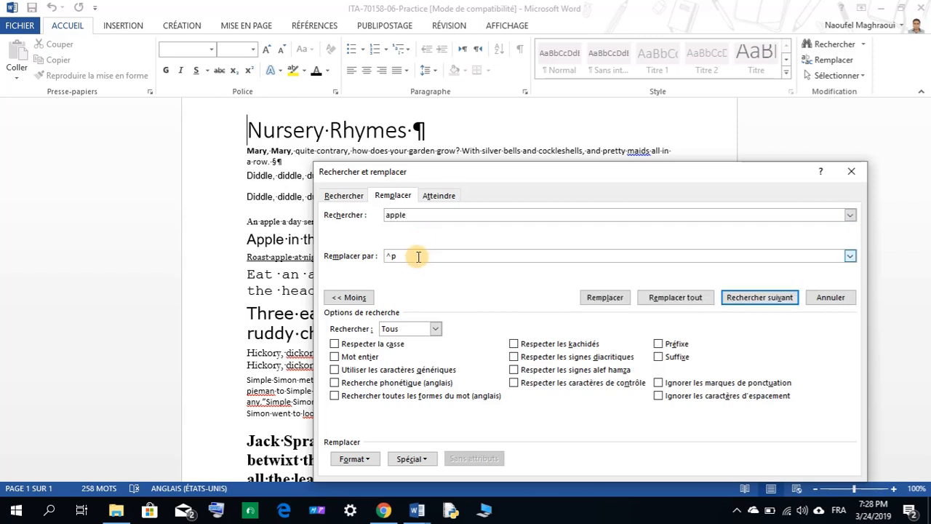
{"action": "key", "text": "BackSpace"}
- Give the replacement text a red font color and a size of 12 pt, keeping the original font
{"action": "left_click", "coordinate": [354, 458]}
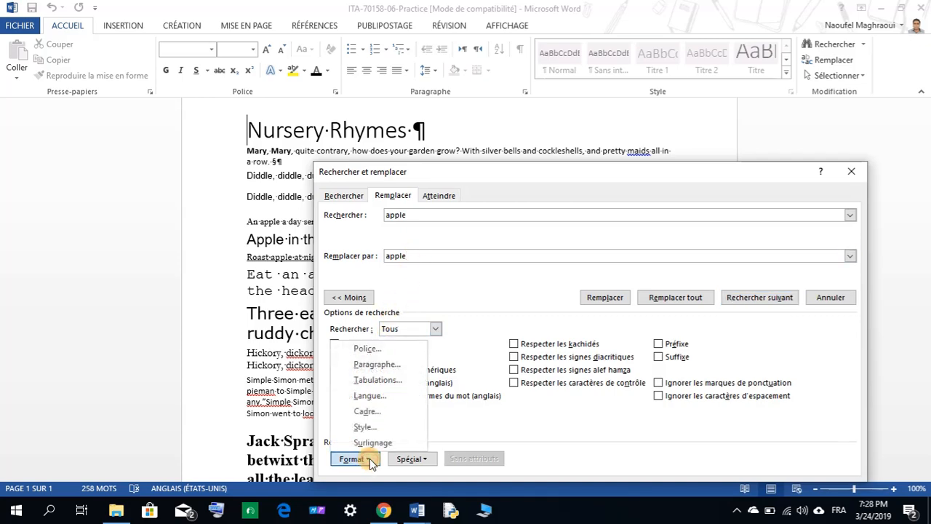
{"action": "left_click", "coordinate": [374, 349]}
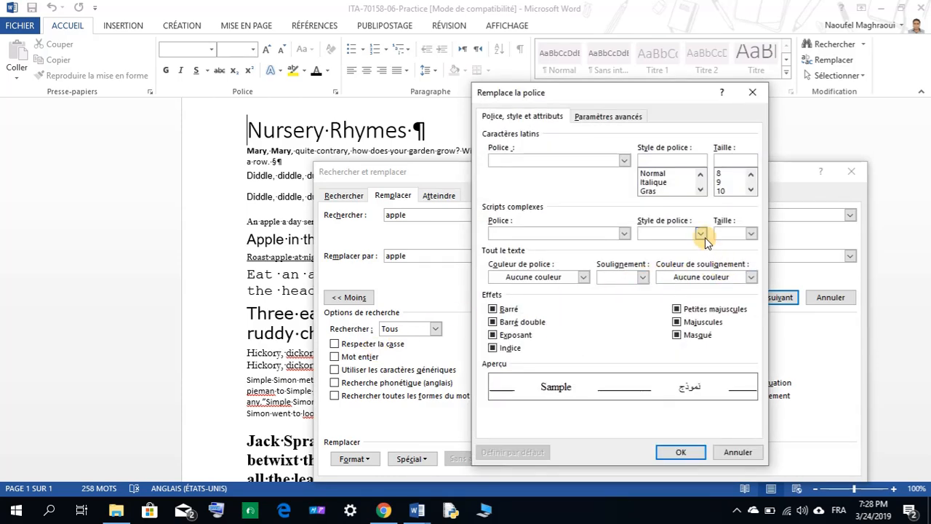
{"action": "left_click", "coordinate": [701, 234]}
{"action": "left_click", "coordinate": [703, 240]}
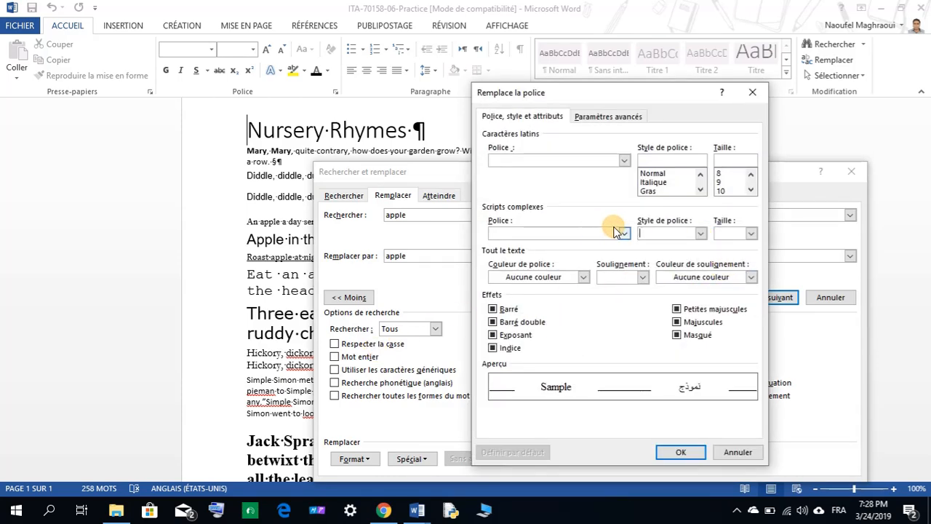
{"action": "left_click", "coordinate": [584, 277]}
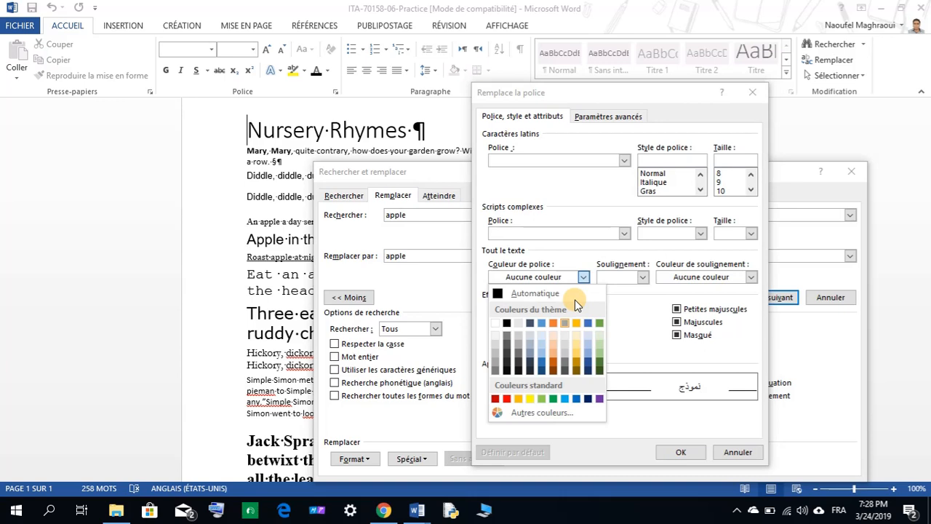
{"action": "left_click", "coordinate": [508, 399]}
{"action": "left_click", "coordinate": [750, 191]}
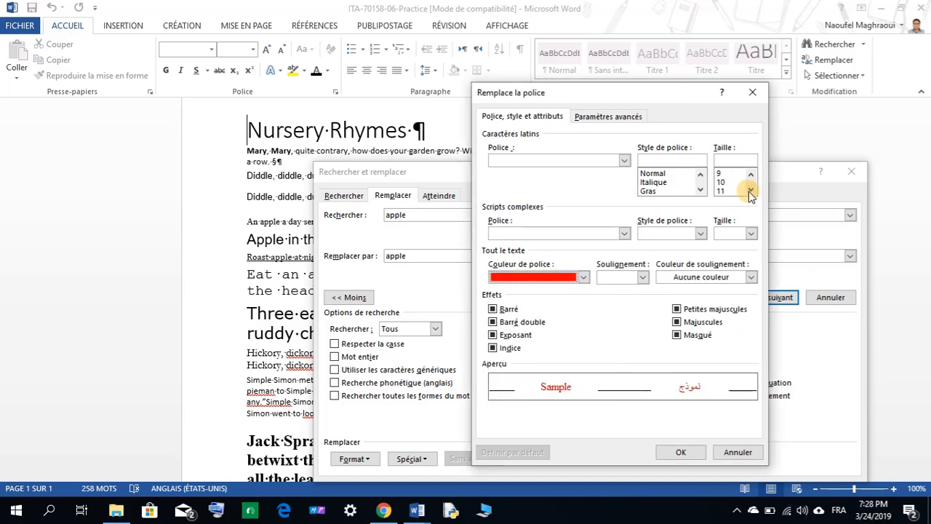
{"action": "left_click", "coordinate": [727, 190]}
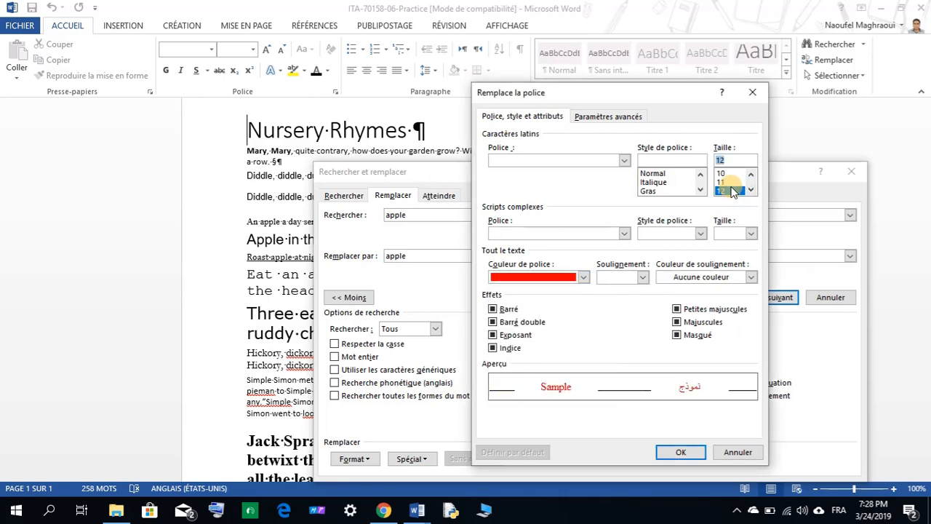
{"action": "left_click", "coordinate": [683, 452]}
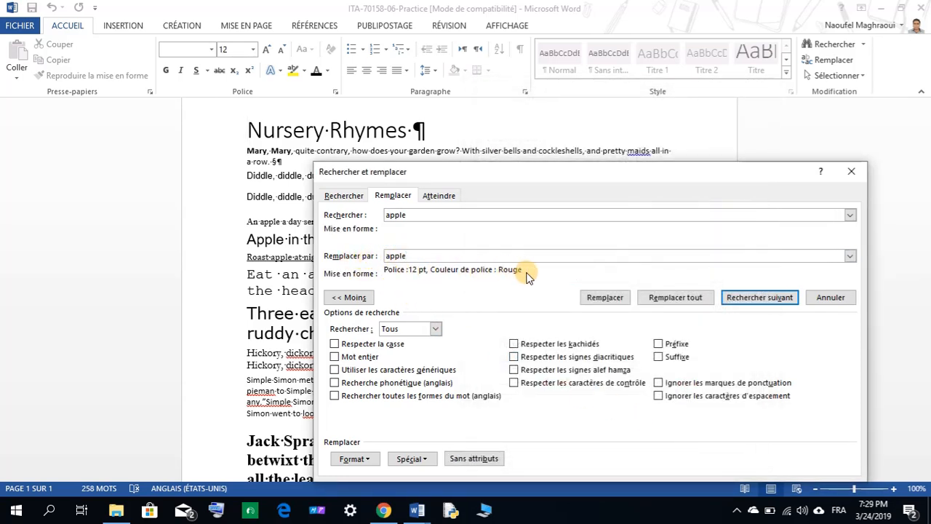
- Apply the formatted replacement to every instance of "apple" in the document and close Find and Replace
{"action": "left_click", "coordinate": [676, 298]}
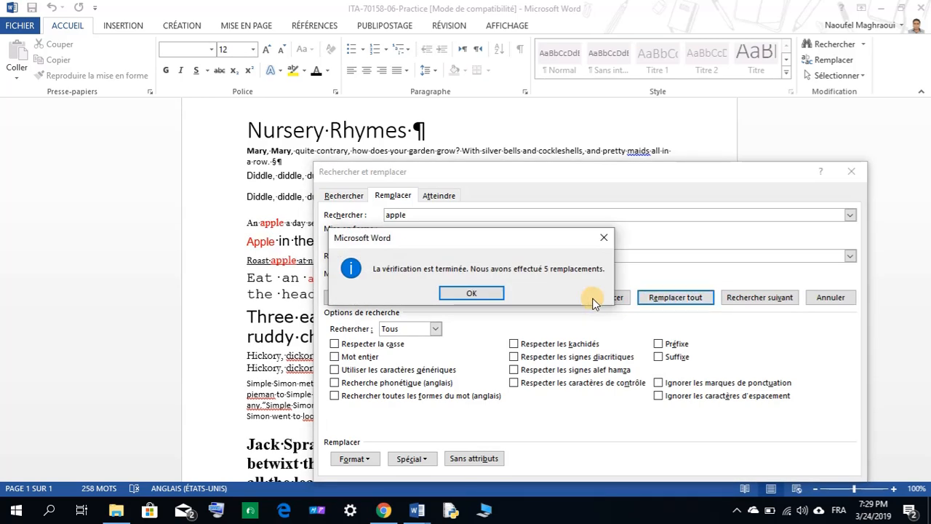
{"action": "left_click", "coordinate": [489, 293]}
{"action": "left_click", "coordinate": [850, 174]}
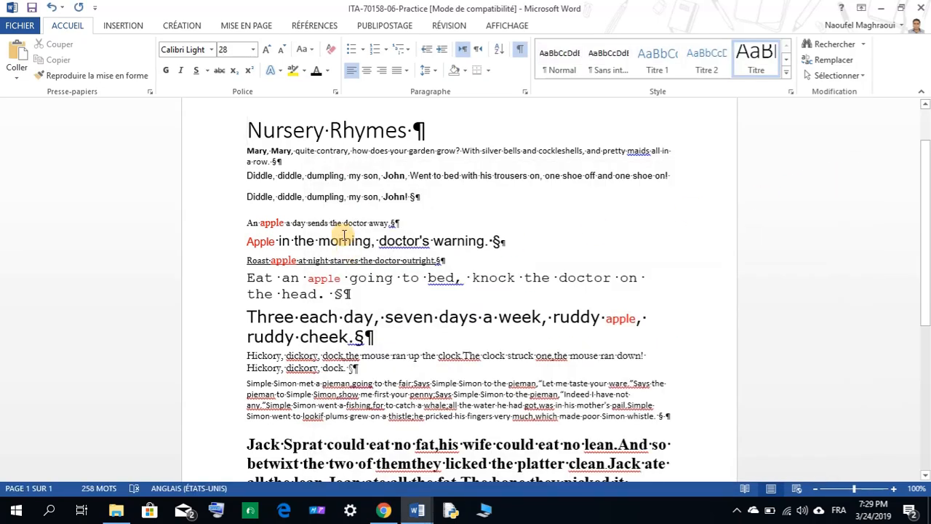
- Review the reformatted apple instances, then read the rule for the verbs send and eat in ITA-70158-06-Project
{"action": "scroll", "coordinate": [323, 214], "scroll_direction": "down", "scroll_amount": 1}
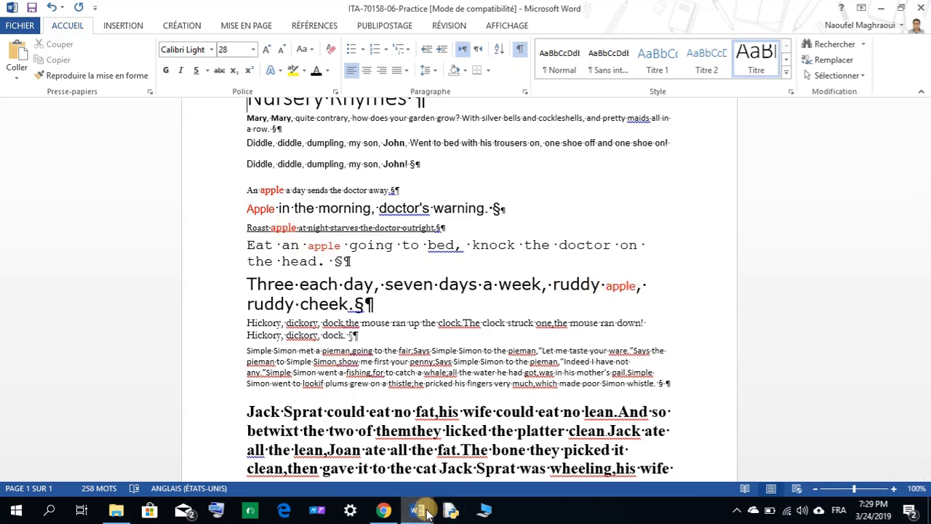
{"action": "mouse_move", "coordinate": [417, 510]}
{"action": "left_click", "coordinate": [378, 468]}
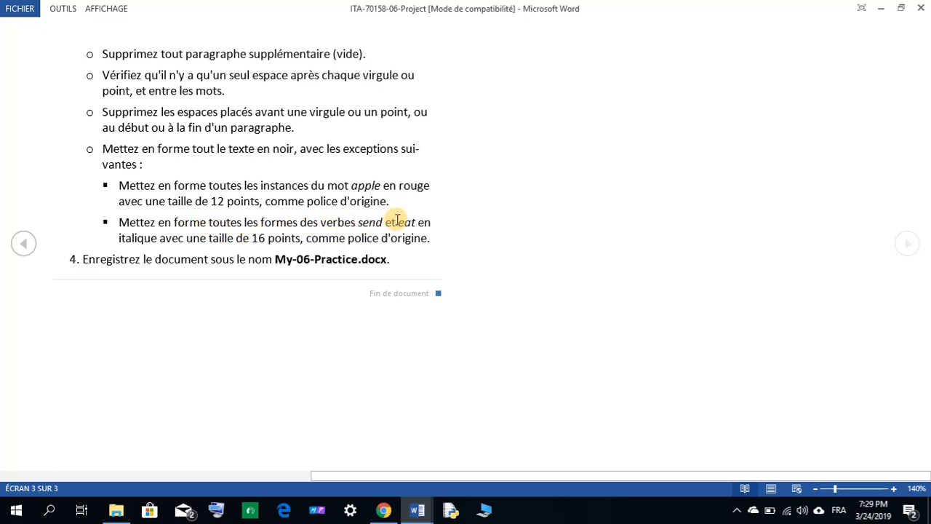
- Set up a Find and Replace in ITA-70158-06-Practice with "send" as search and replacement text, matching all English word forms
{"action": "mouse_move", "coordinate": [417, 510]}
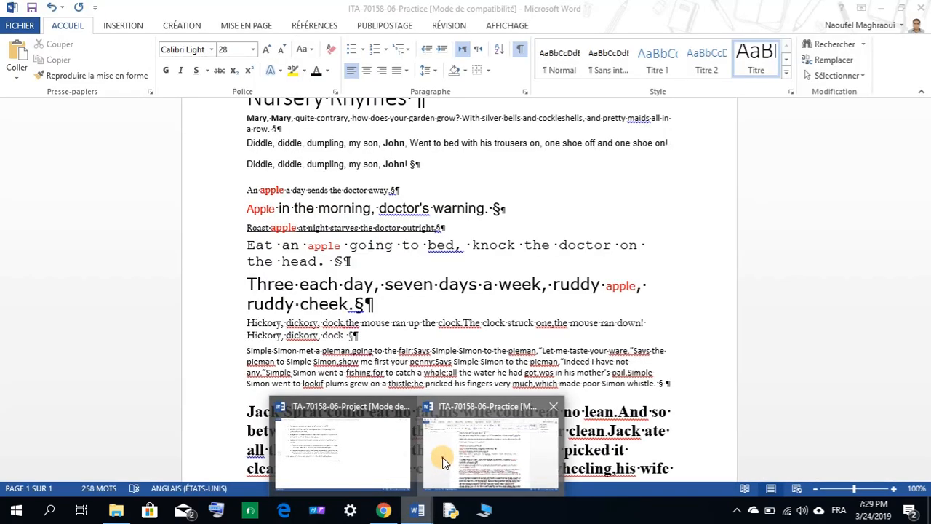
{"action": "left_click", "coordinate": [442, 457]}
{"action": "scroll", "coordinate": [288, 294], "scroll_direction": "up", "scroll_amount": 3}
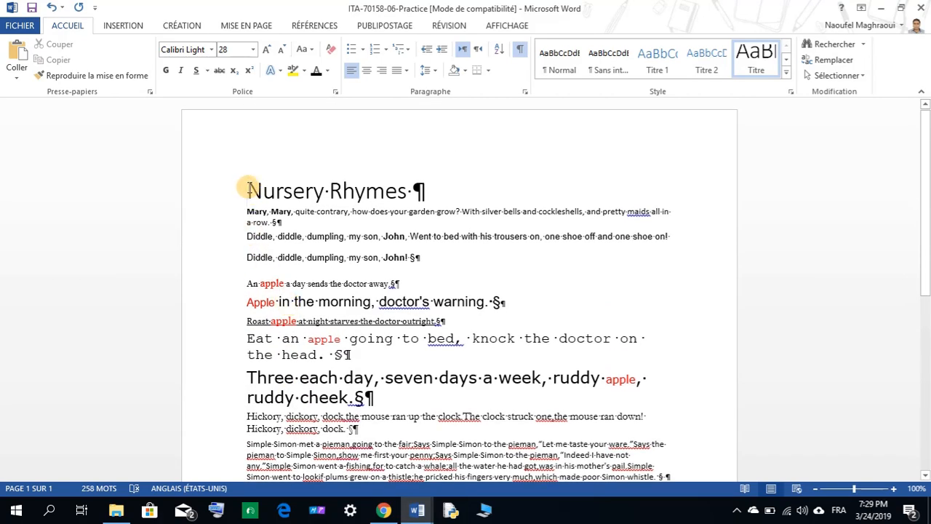
{"action": "left_click", "coordinate": [829, 60]}
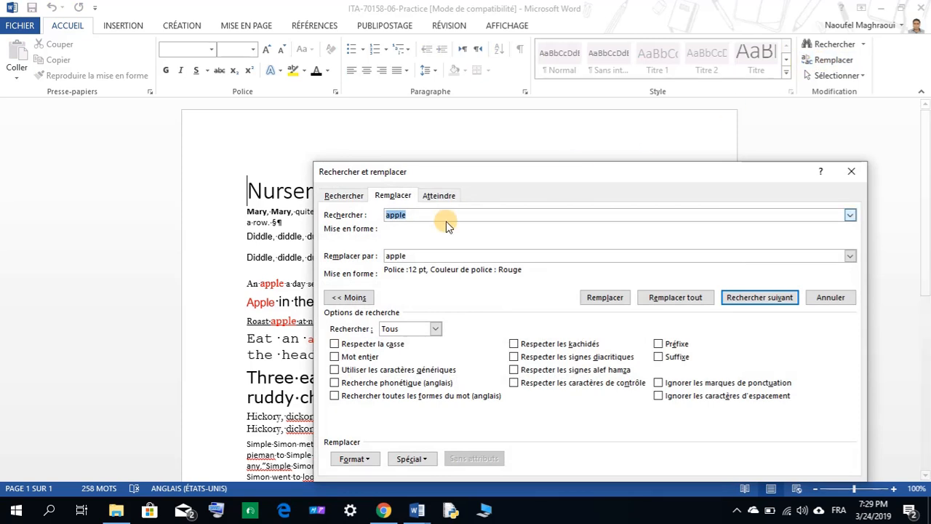
{"action": "type", "text": "send"}
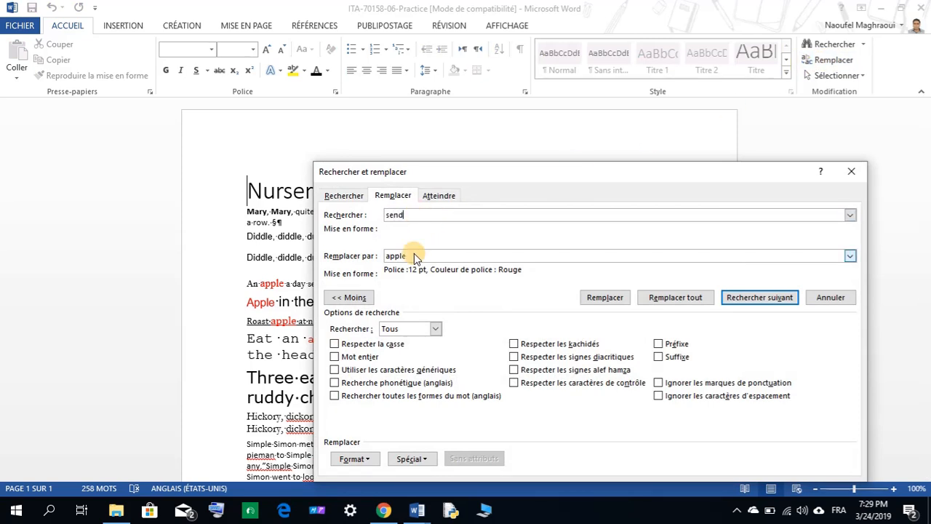
{"action": "left_click_drag", "start_coordinate": [410, 256], "coordinate": [382, 256]}
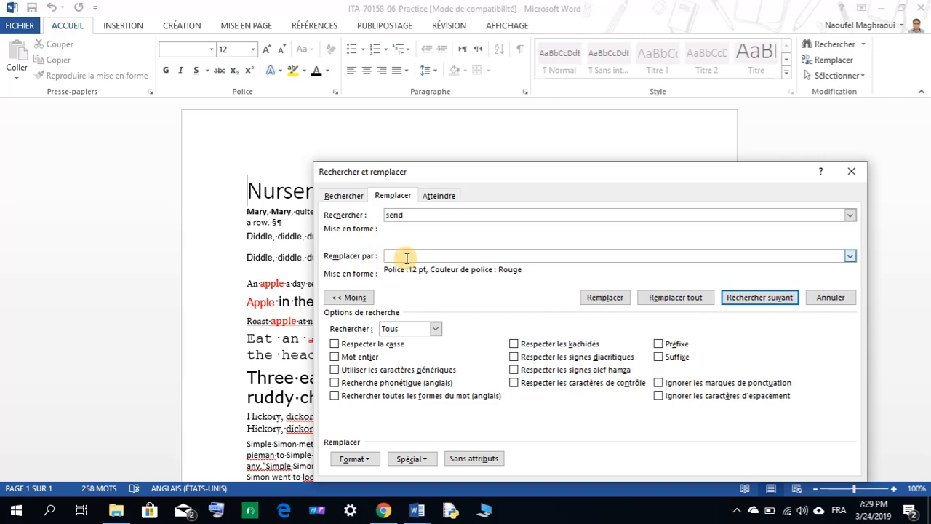
{"action": "type", "text": "send"}
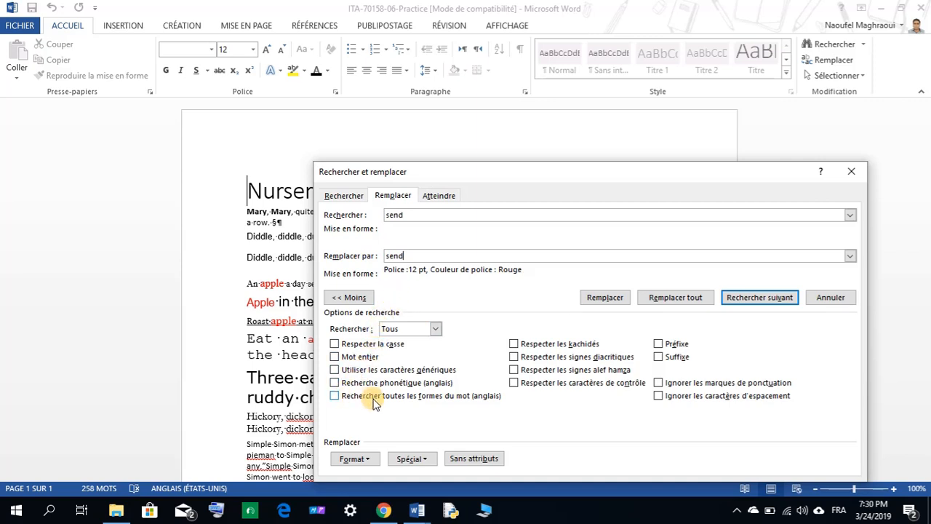
{"action": "left_click", "coordinate": [333, 399]}
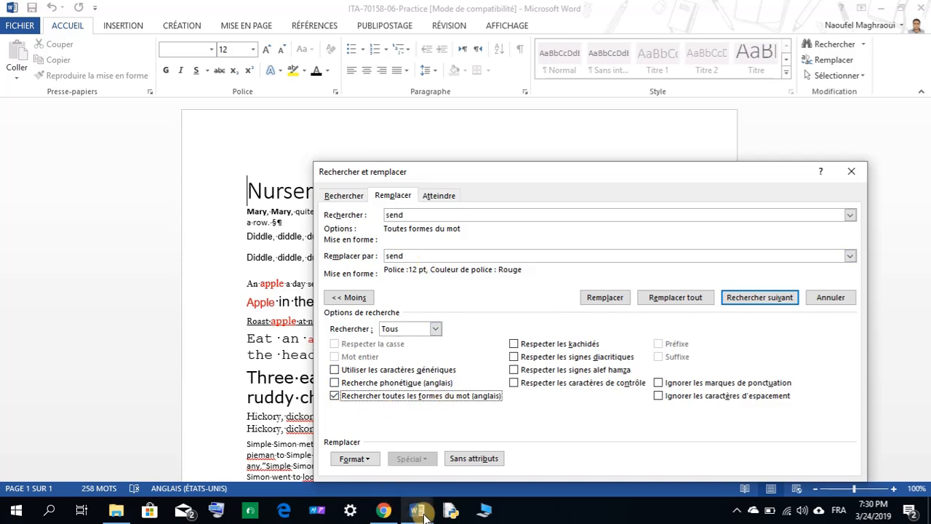
- Check the verb rule in the project instructions and give the replacement text an italic style and a size of 16 pt
{"action": "mouse_move", "coordinate": [417, 509]}
{"action": "mouse_move", "coordinate": [384, 471]}
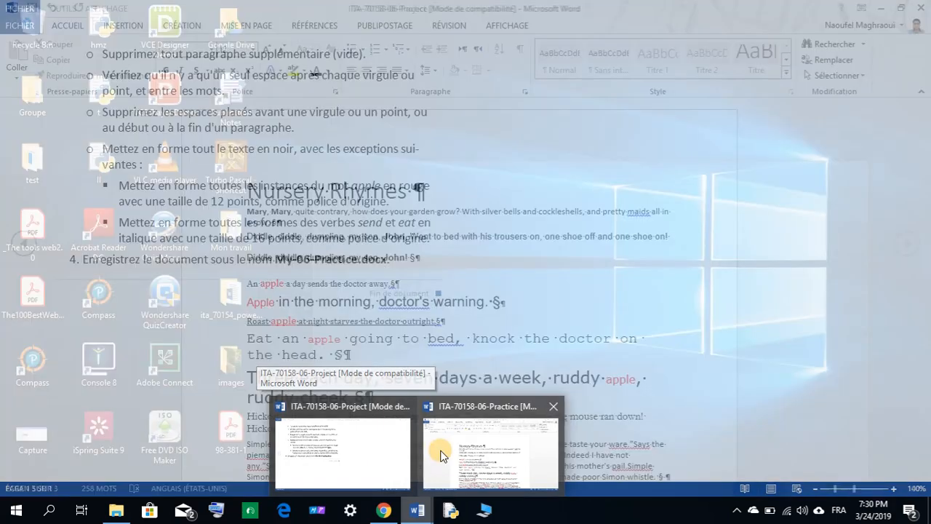
{"action": "left_click", "coordinate": [442, 451]}
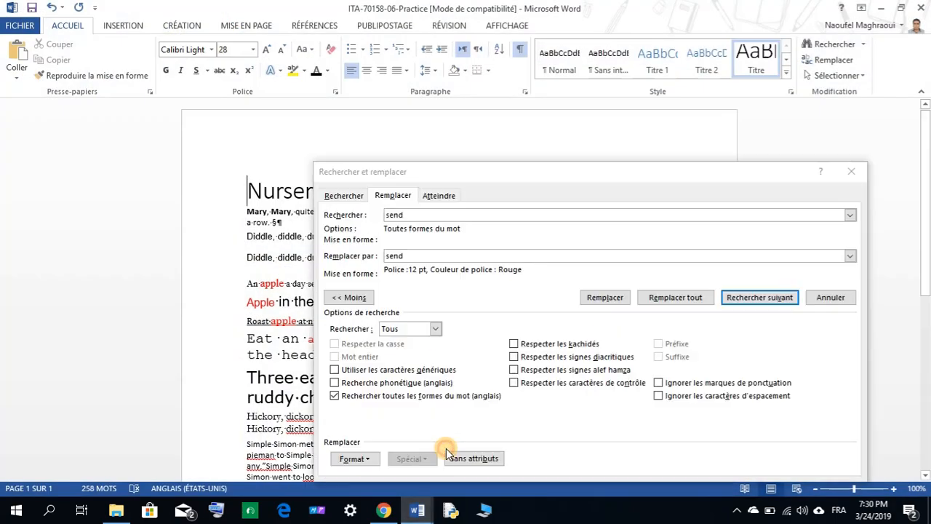
{"action": "left_click", "coordinate": [405, 255]}
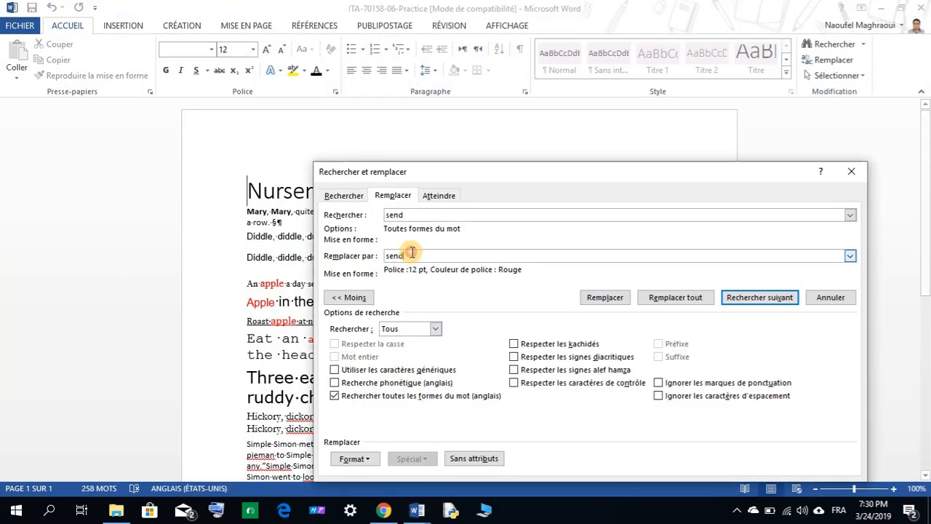
{"action": "left_click", "coordinate": [356, 458]}
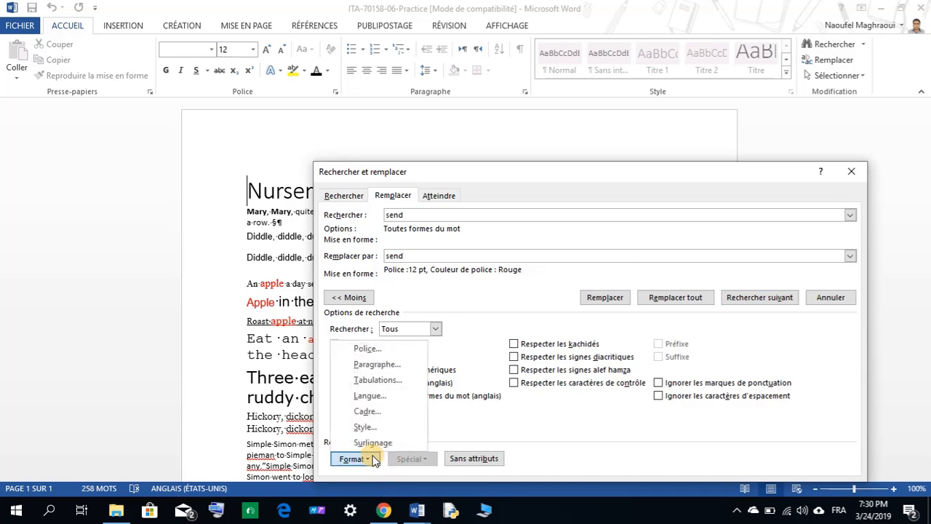
{"action": "left_click", "coordinate": [381, 347]}
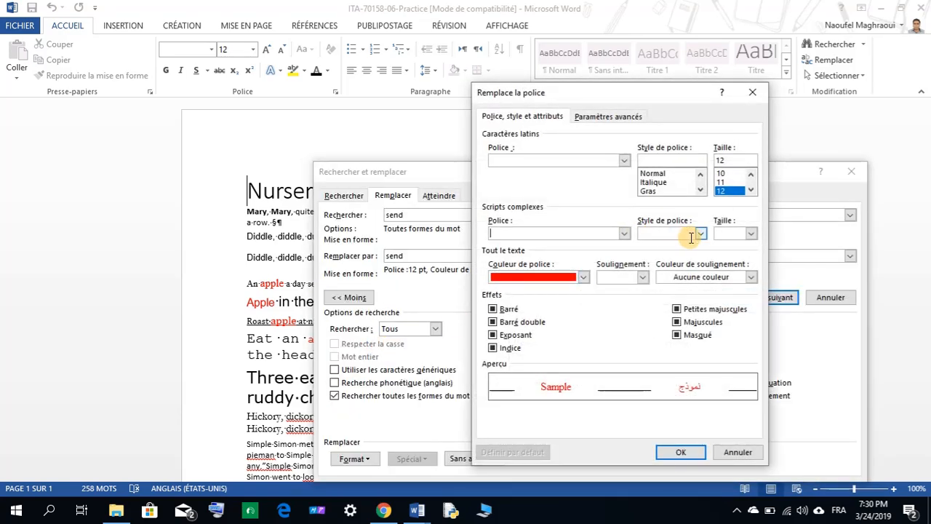
{"action": "left_click", "coordinate": [663, 183]}
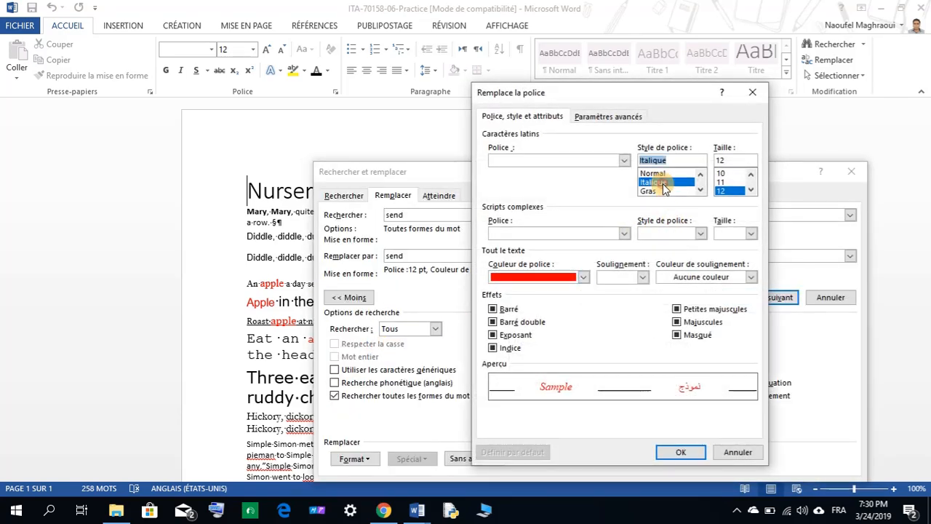
{"action": "left_click", "coordinate": [751, 190]}
{"action": "left_click", "coordinate": [750, 190]}
{"action": "left_click", "coordinate": [740, 191]}
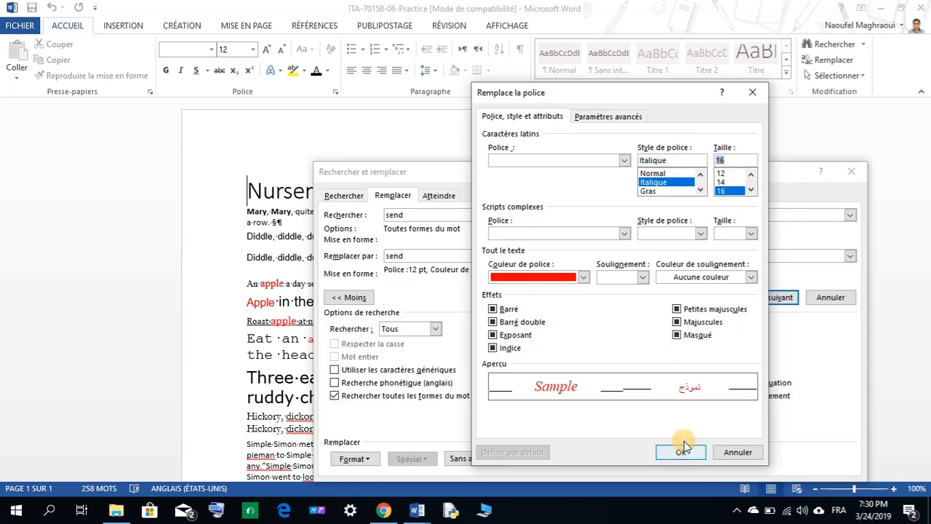
{"action": "left_click", "coordinate": [681, 451]}
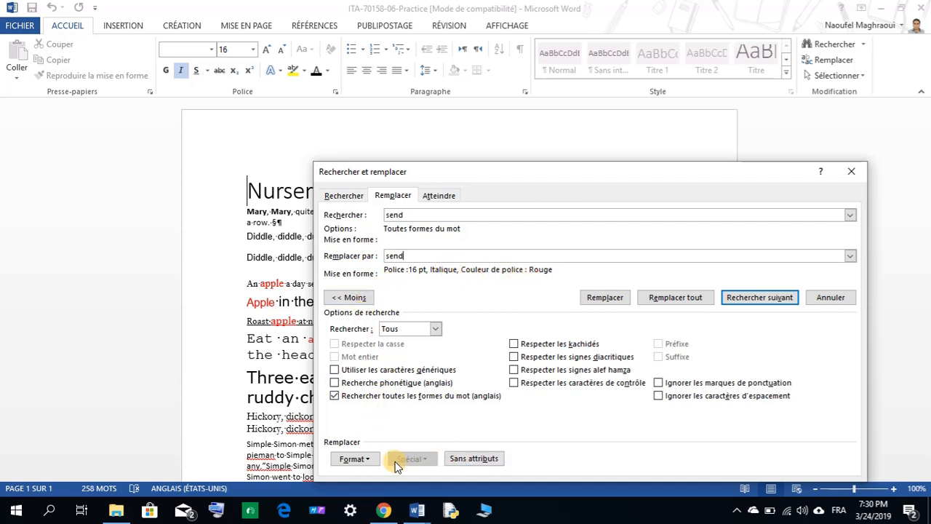
- Set the replacement text's font color to Automatic
{"action": "left_click", "coordinate": [356, 459]}
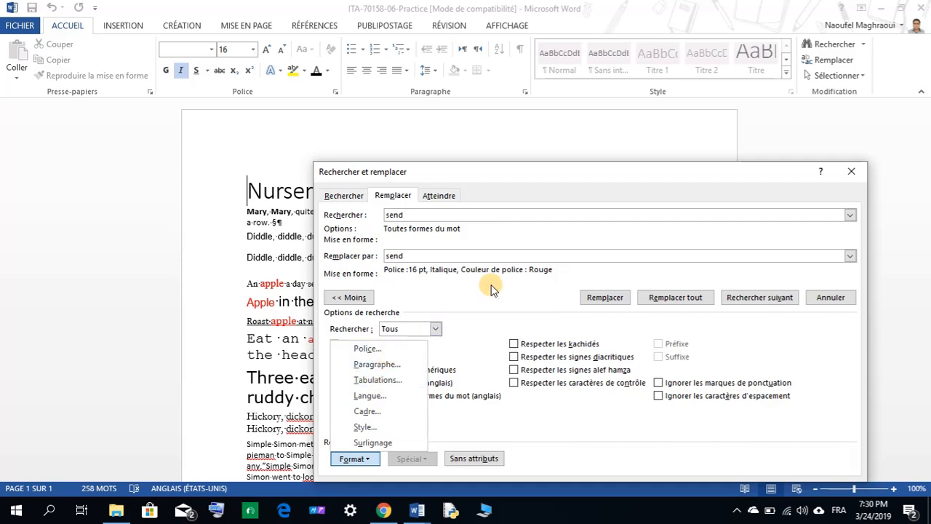
{"action": "left_click", "coordinate": [371, 349]}
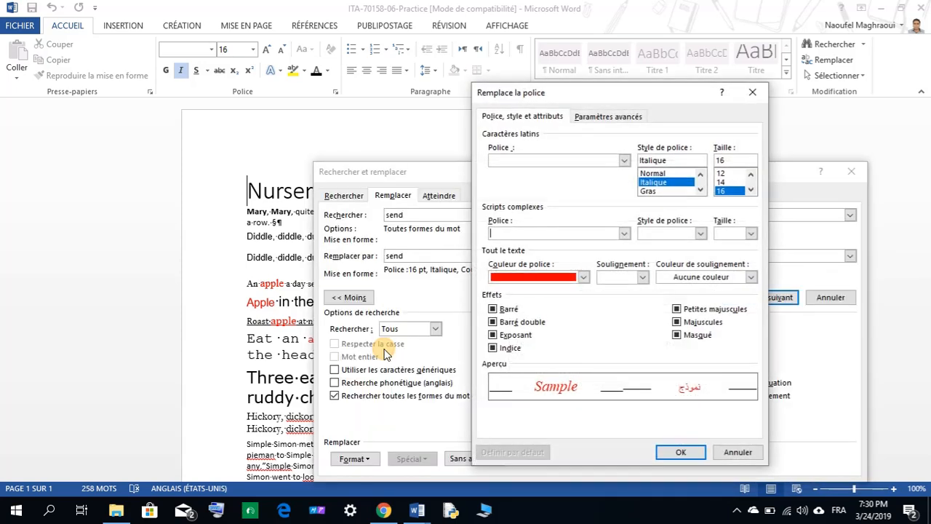
{"action": "left_click", "coordinate": [582, 277]}
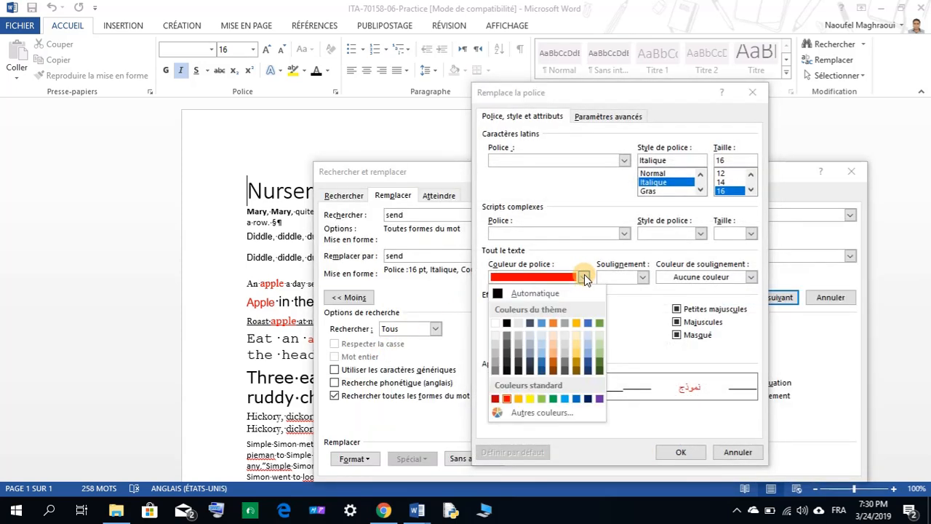
{"action": "left_click", "coordinate": [549, 295]}
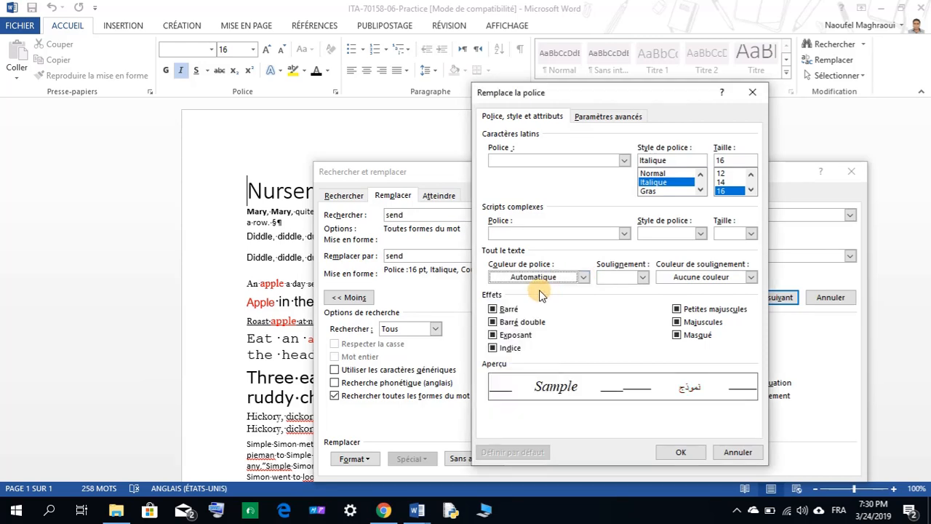
{"action": "left_click", "coordinate": [674, 453]}
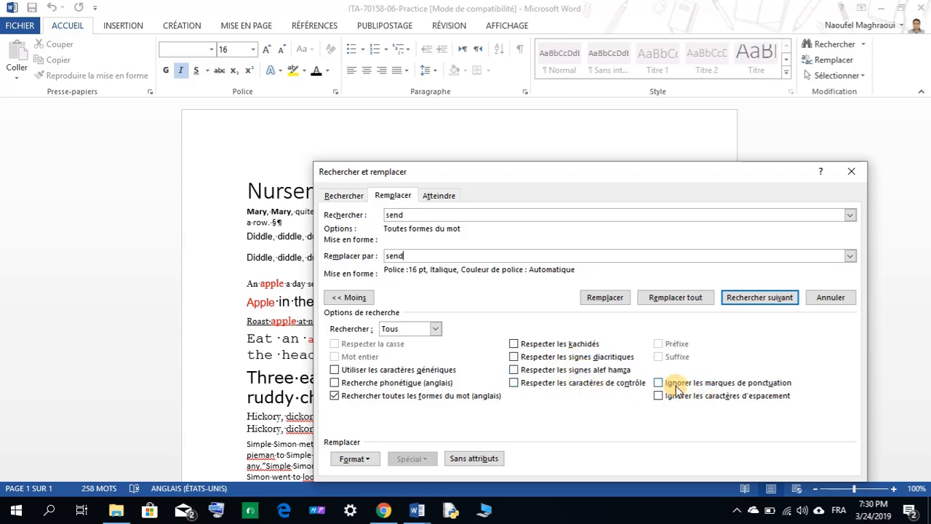
- Find the form of "send" in the apple rhyme, replace it individually with the formatted text, and close Find and Replace
{"action": "left_click", "coordinate": [660, 299]}
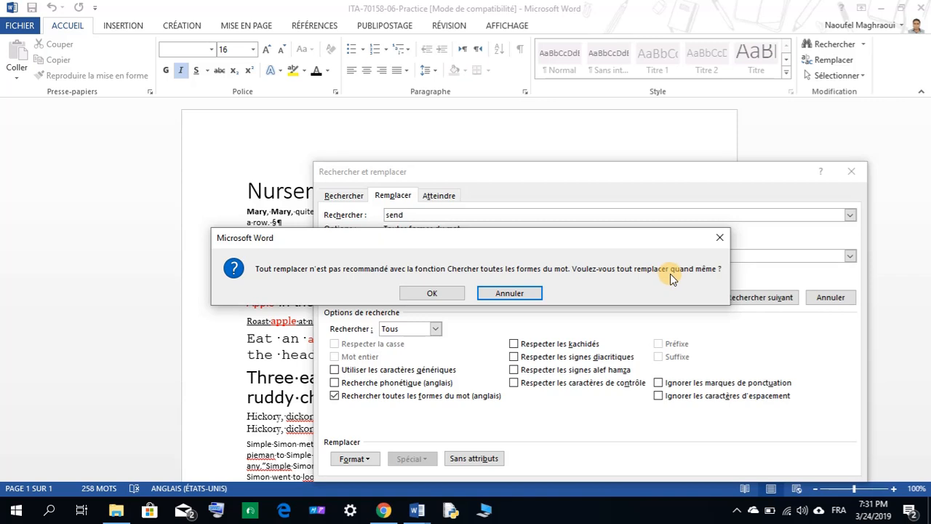
{"action": "left_click", "coordinate": [531, 293]}
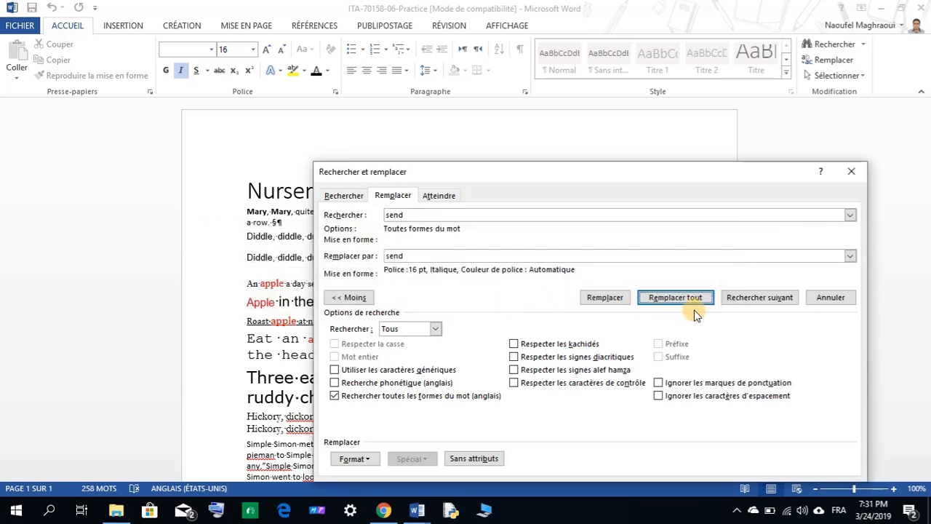
{"action": "left_click", "coordinate": [756, 298]}
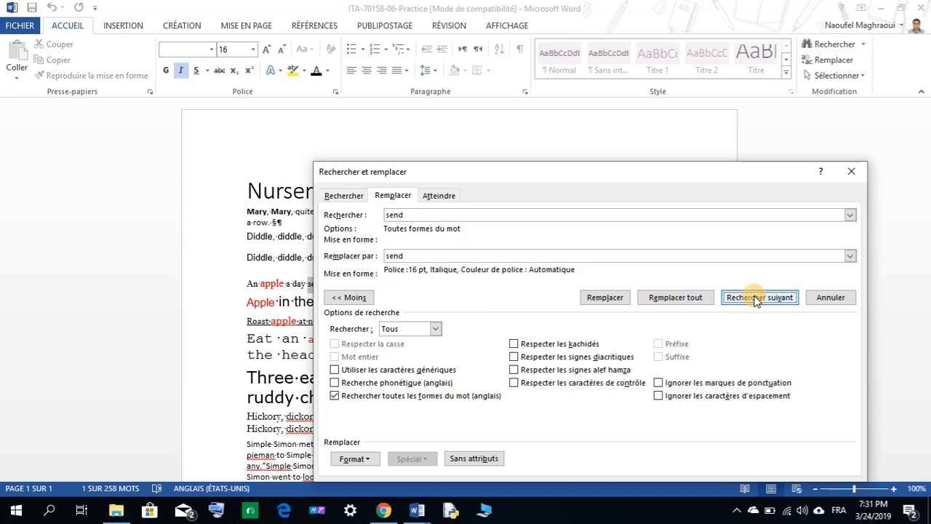
{"action": "left_click_drag", "start_coordinate": [592, 177], "coordinate": [724, 148]}
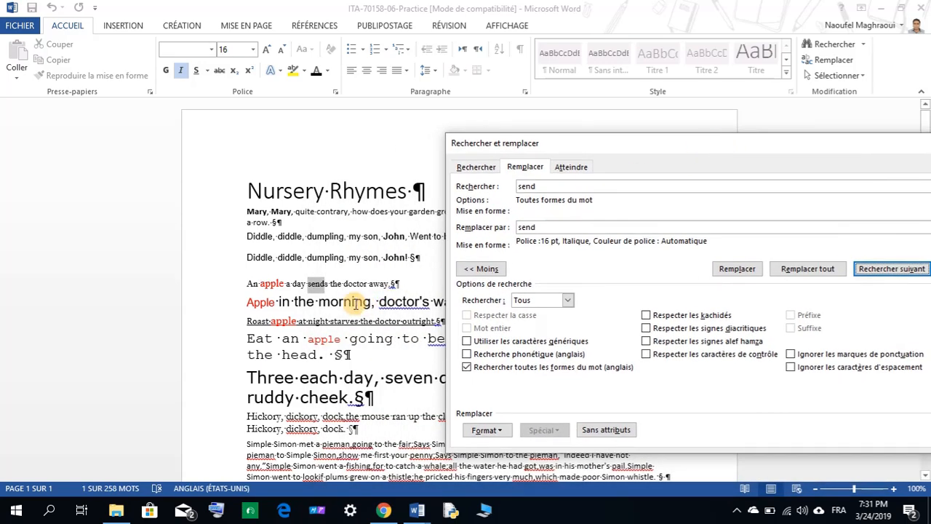
{"action": "left_click", "coordinate": [739, 270]}
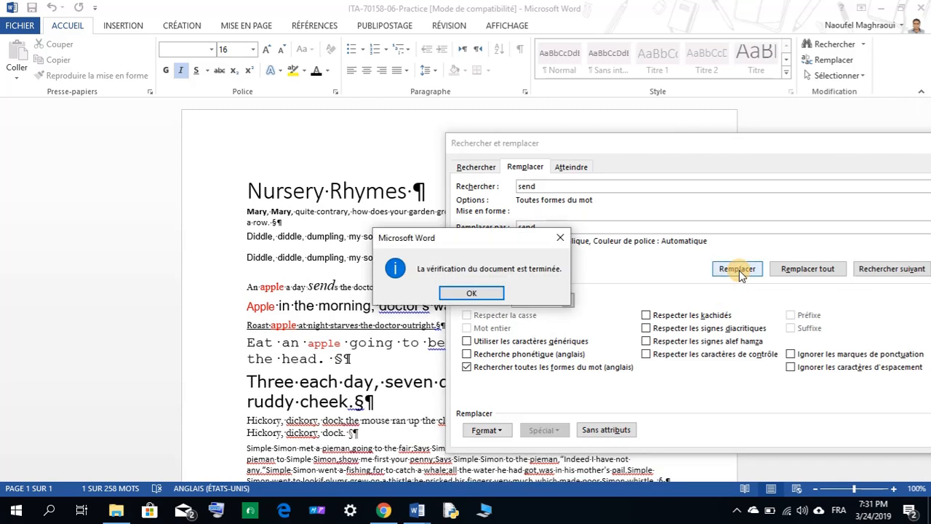
{"action": "left_click", "coordinate": [497, 297]}
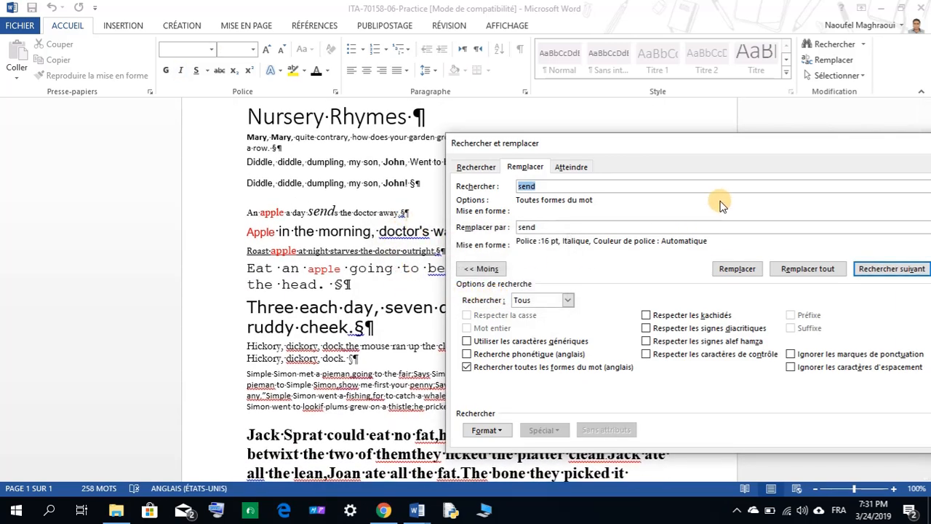
{"action": "left_click_drag", "start_coordinate": [563, 152], "coordinate": [406, 125]}
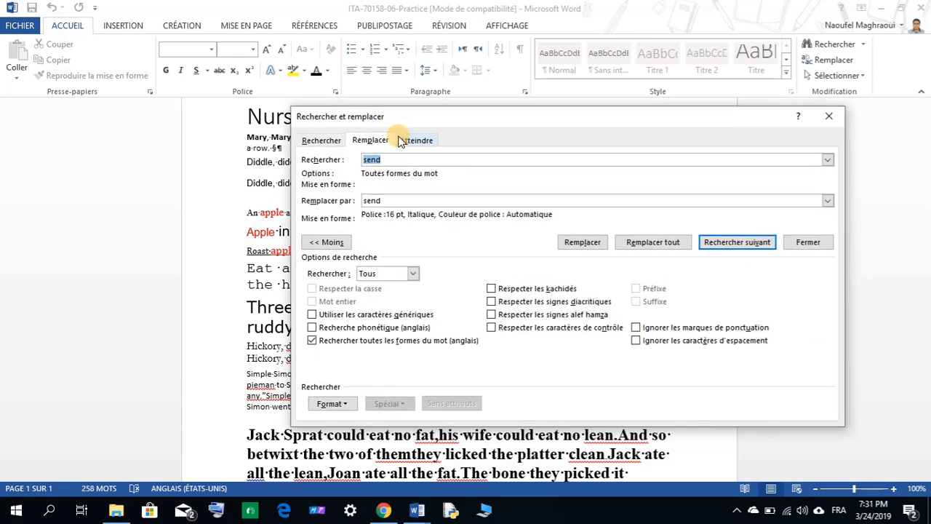
{"action": "left_click", "coordinate": [829, 118]}
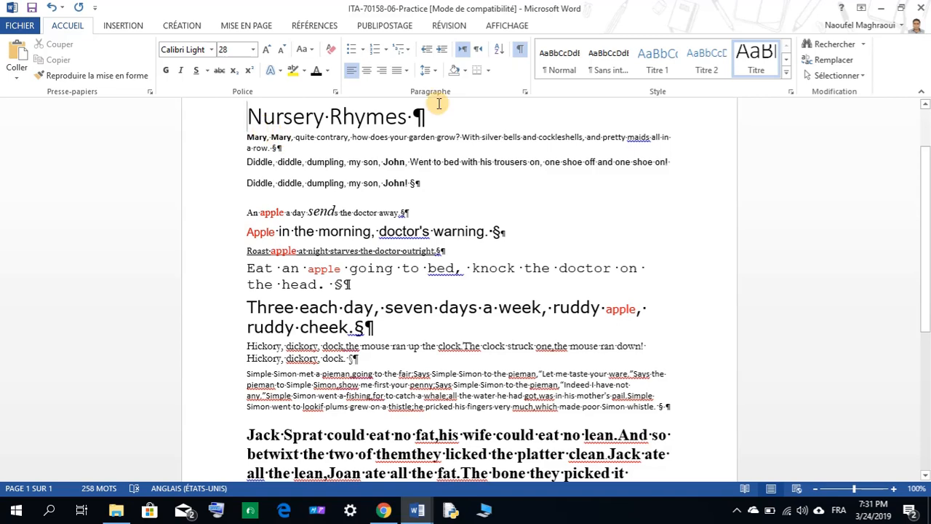
- Set up Find and Replace to search for "eat" with an empty replacement text, keeping the existing replacement formatting
{"action": "left_click", "coordinate": [820, 62]}
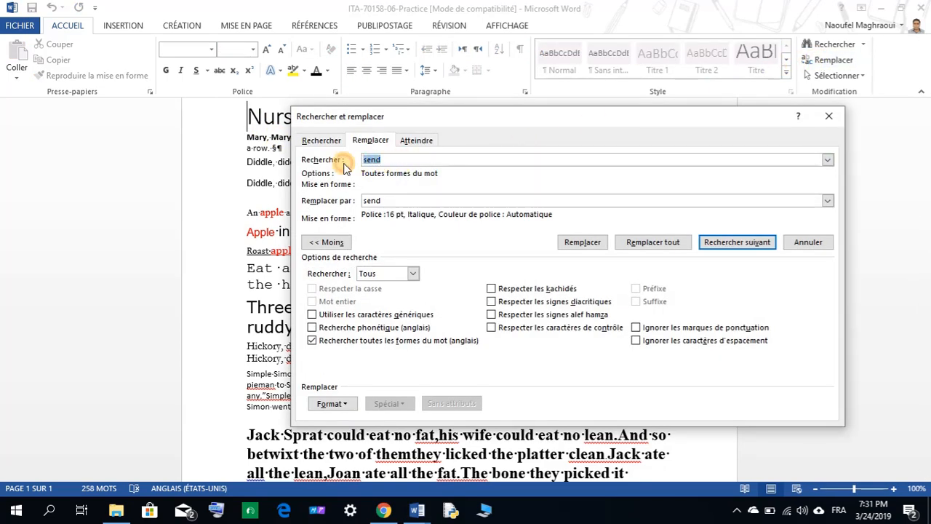
{"action": "type", "text": "eat"}
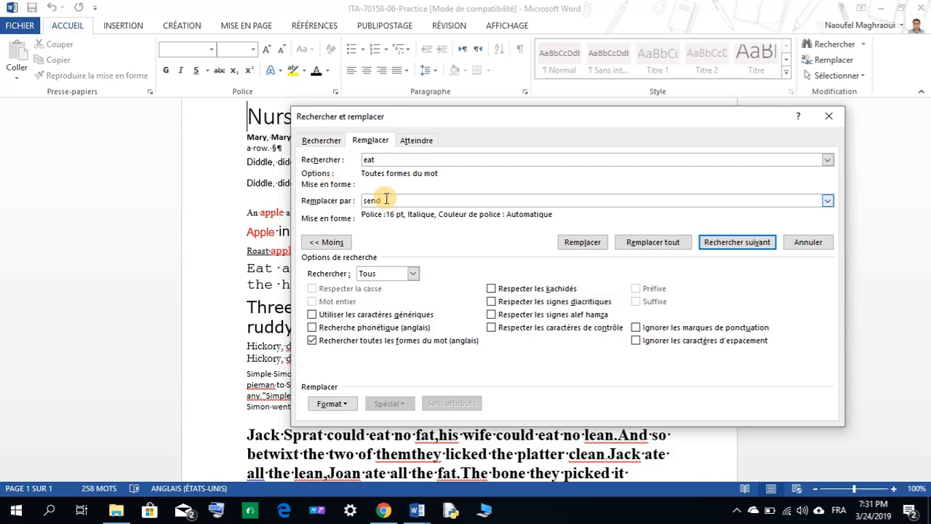
{"action": "left_click_drag", "start_coordinate": [384, 200], "coordinate": [345, 206]}
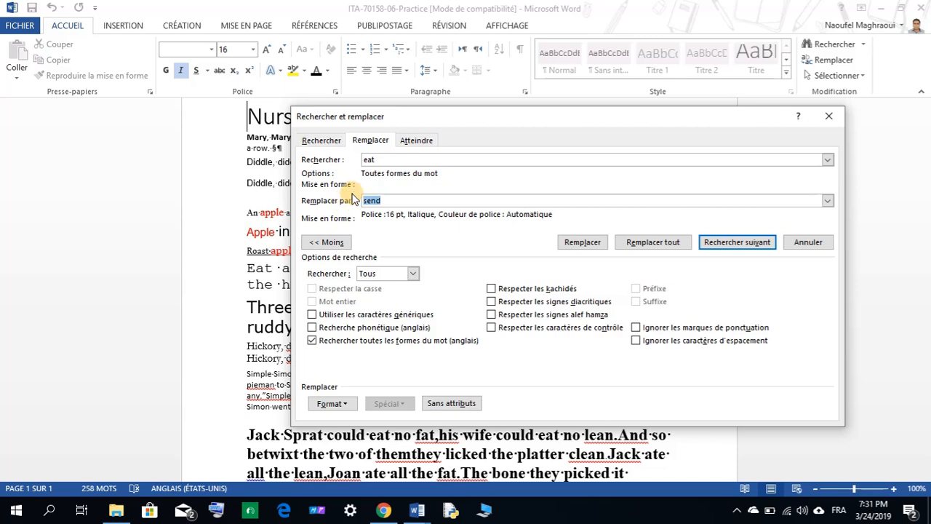
{"action": "key", "text": "BackSpace"}
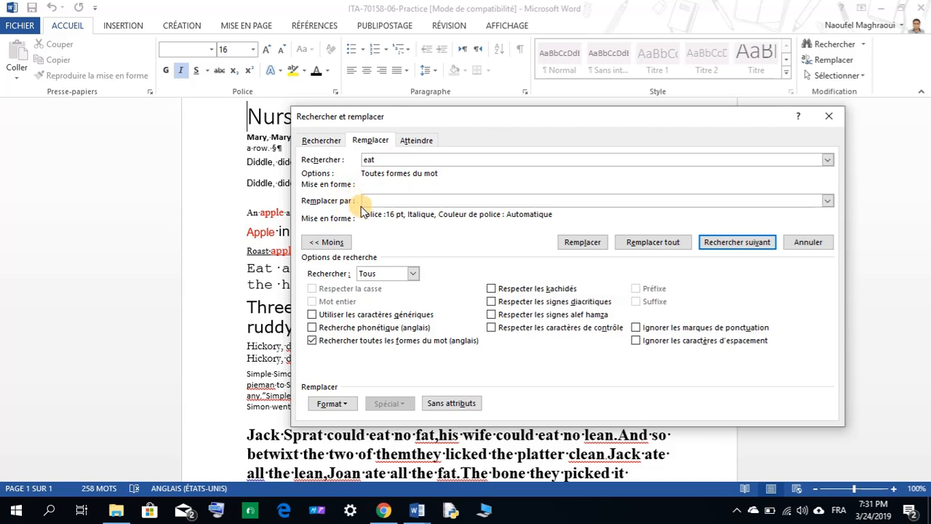
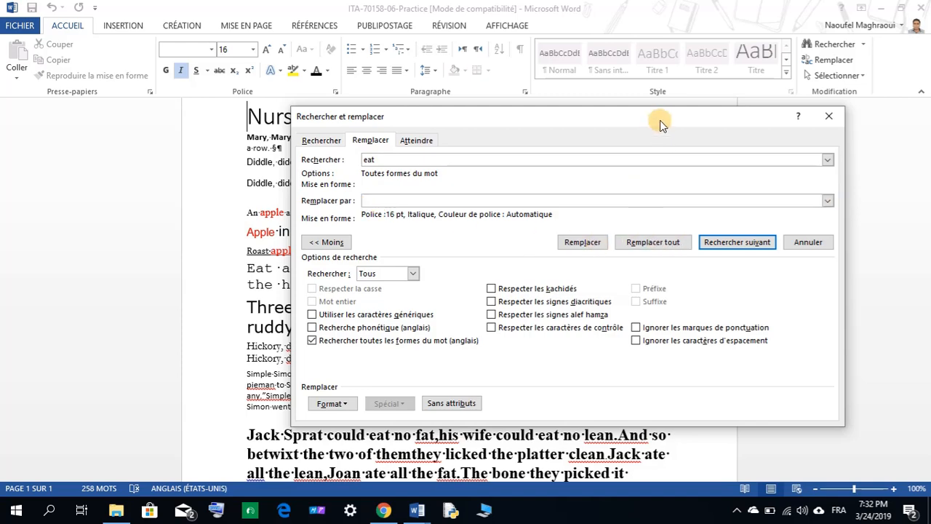
- Find "Eat" in the apple rhyme and replace it individually with the italic 16 pt formatting
{"action": "left_click_drag", "start_coordinate": [659, 120], "coordinate": [711, 145]}
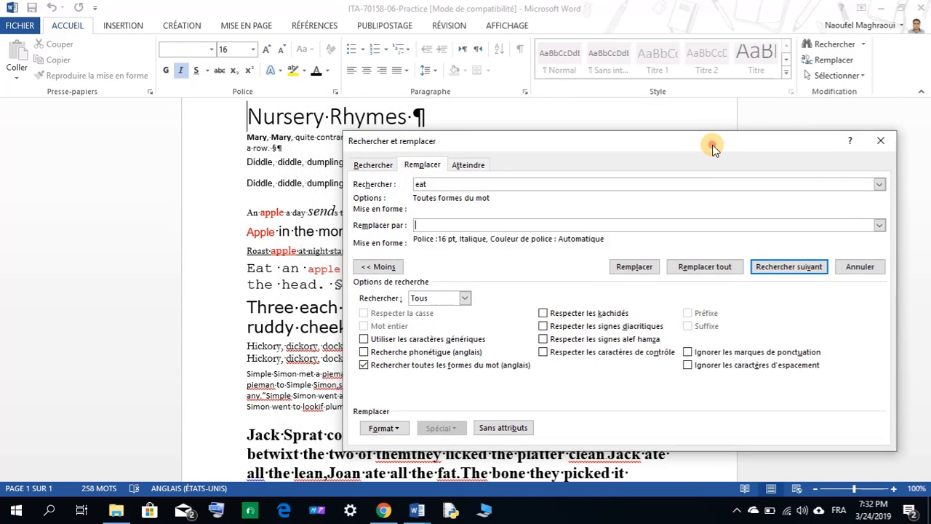
{"action": "left_click", "coordinate": [793, 267]}
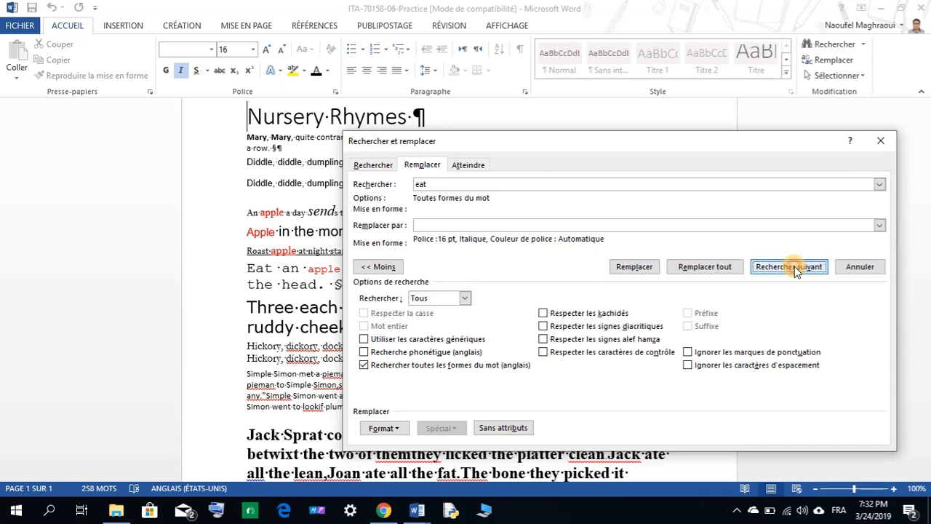
{"action": "left_click", "coordinate": [644, 268]}
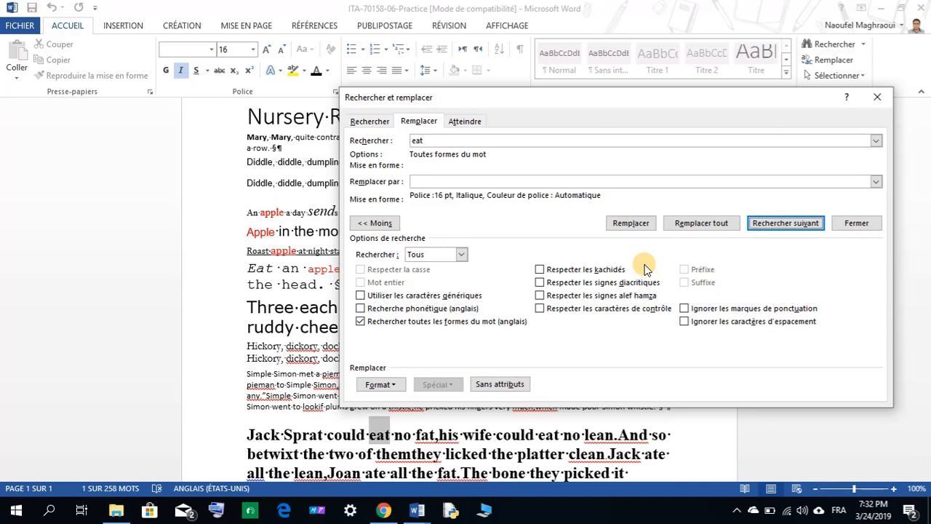
- Skip the first "eat" in the Jack Sprat rhyme, apply the replacement formatting to the second one, and close Find and Replace
{"action": "left_click_drag", "start_coordinate": [468, 104], "coordinate": [517, 113]}
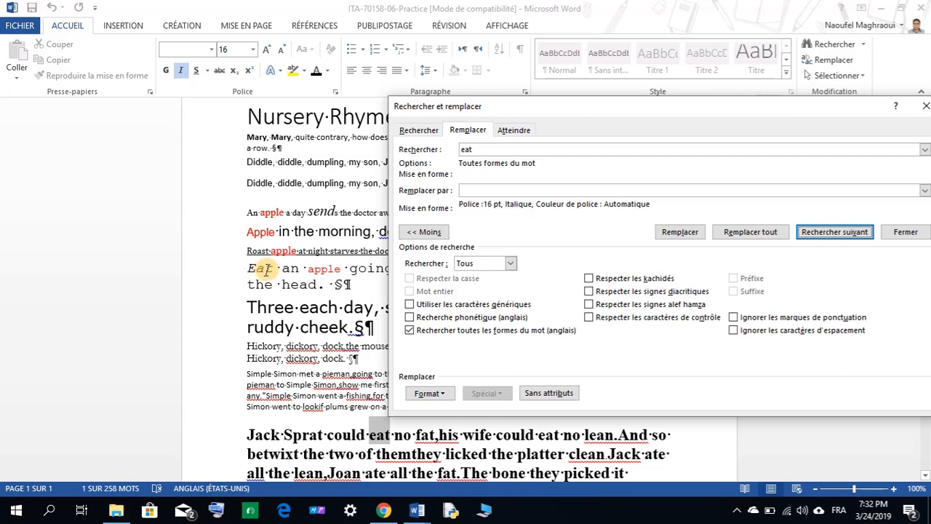
{"action": "left_click", "coordinate": [476, 191]}
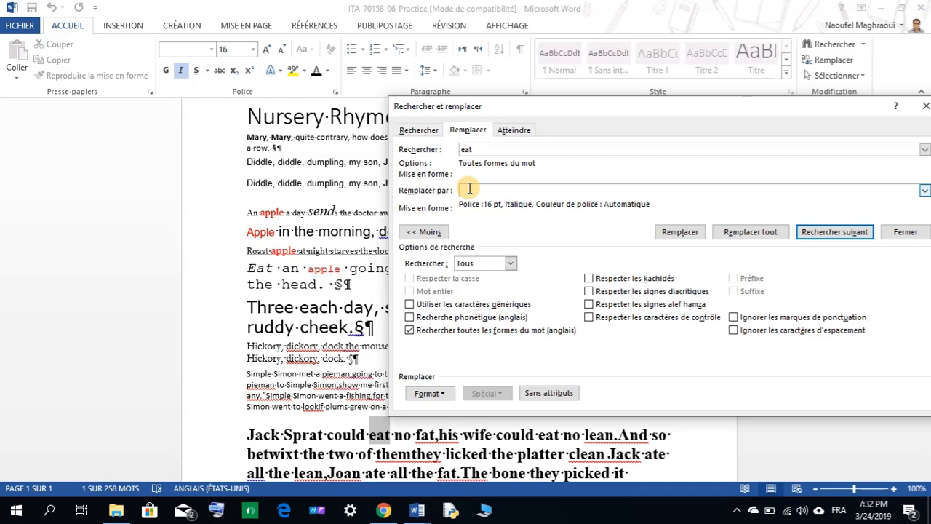
{"action": "left_click", "coordinate": [822, 234]}
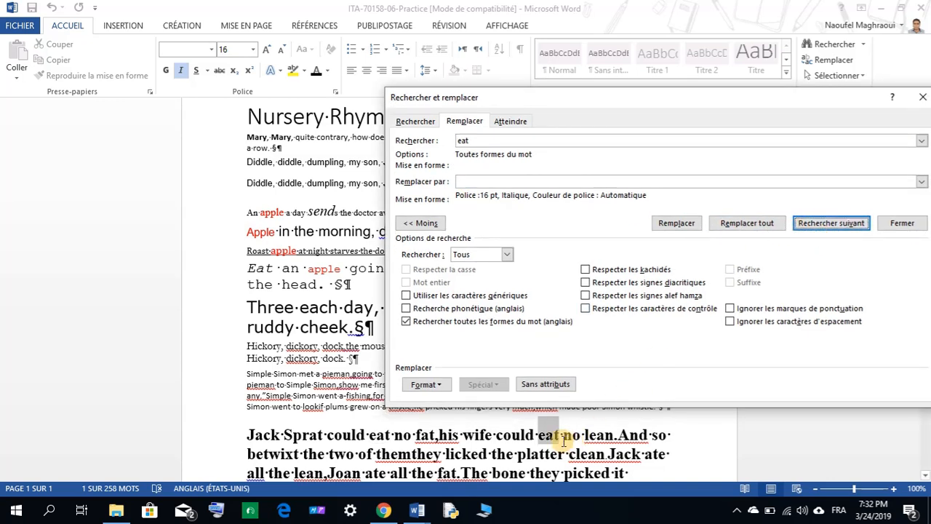
{"action": "left_click", "coordinate": [683, 224]}
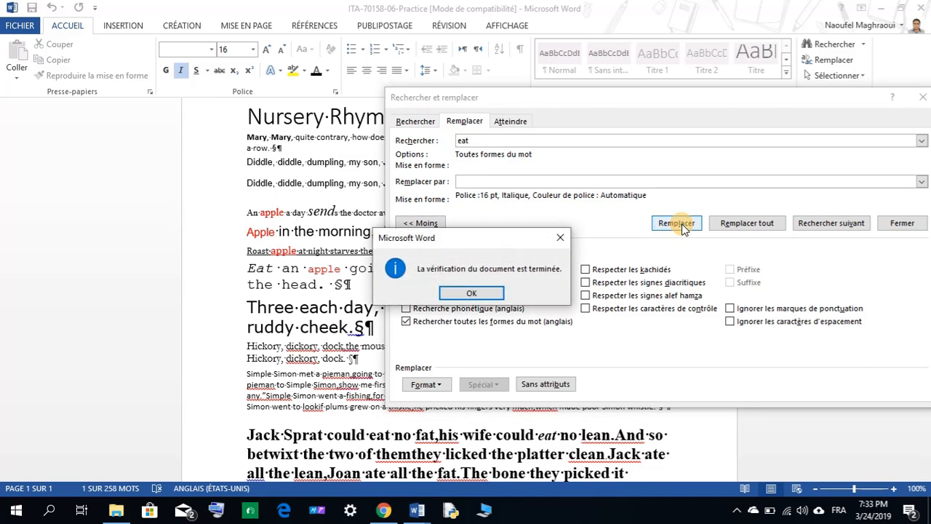
{"action": "left_click", "coordinate": [471, 293]}
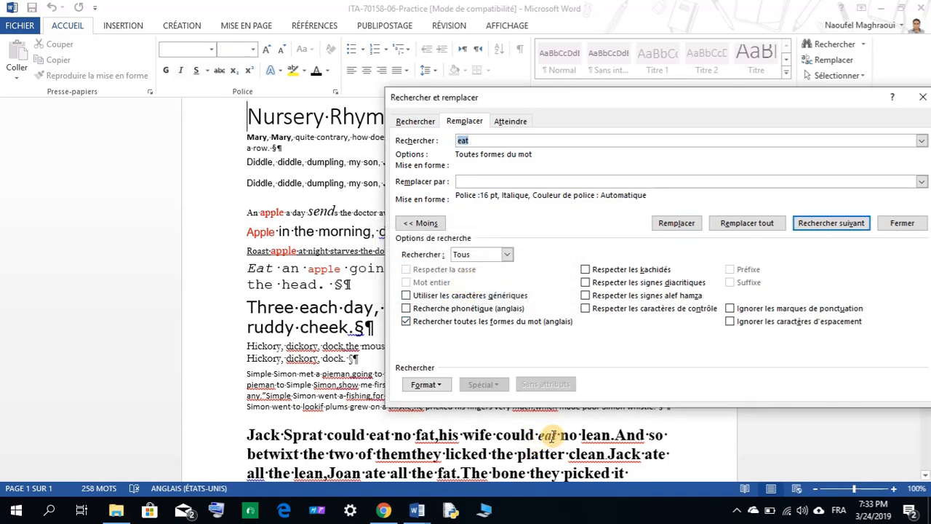
{"action": "left_click_drag", "start_coordinate": [569, 99], "coordinate": [543, 49]}
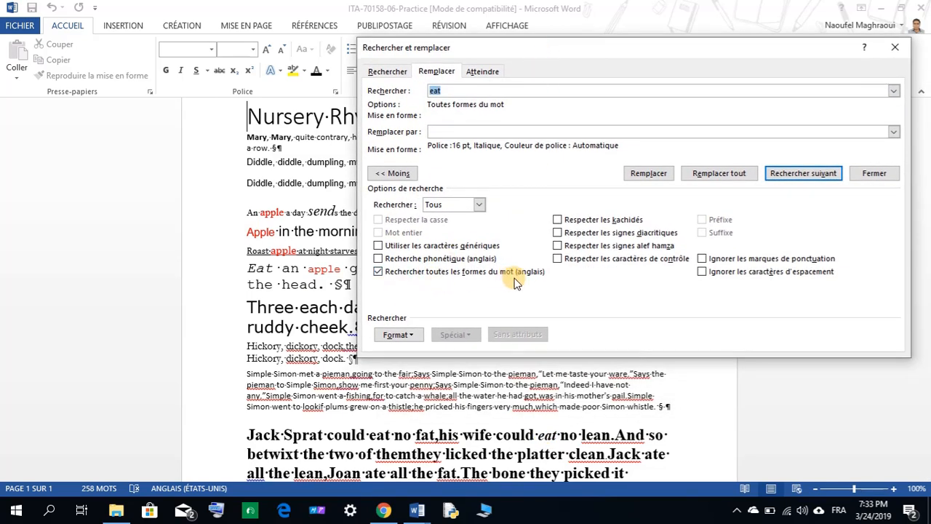
{"action": "left_click", "coordinate": [443, 133]}
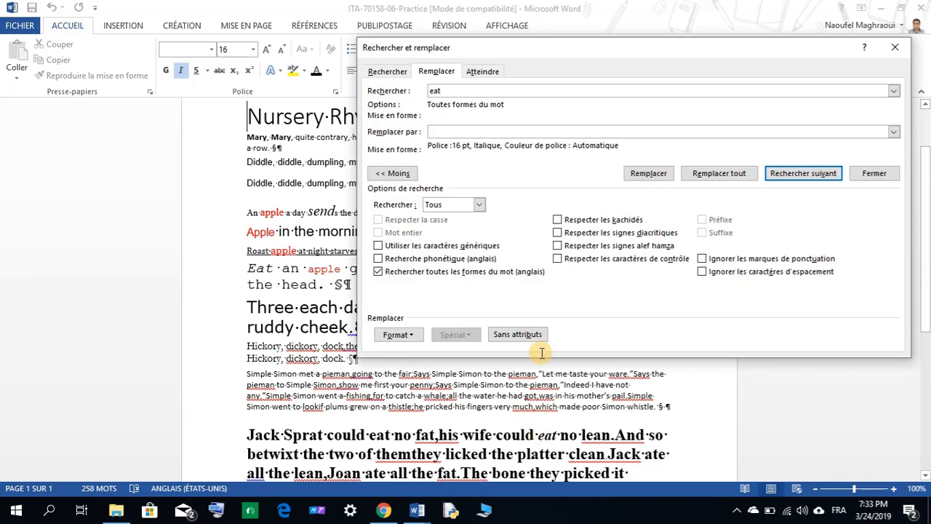
{"action": "left_click", "coordinate": [875, 174]}
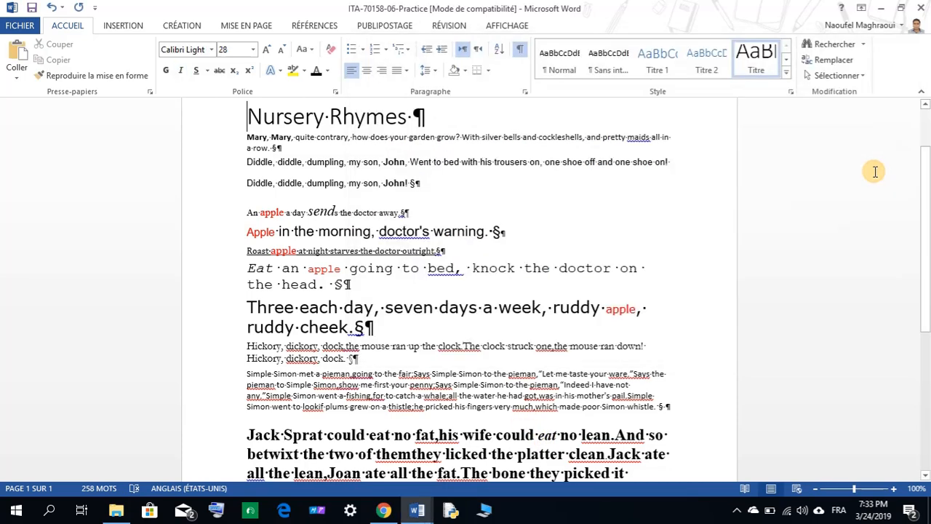
- Copy the file name My-06-Practice, without its extension, from step 4 of the ITA-70158-06-Project instructions
{"action": "mouse_move", "coordinate": [418, 512]}
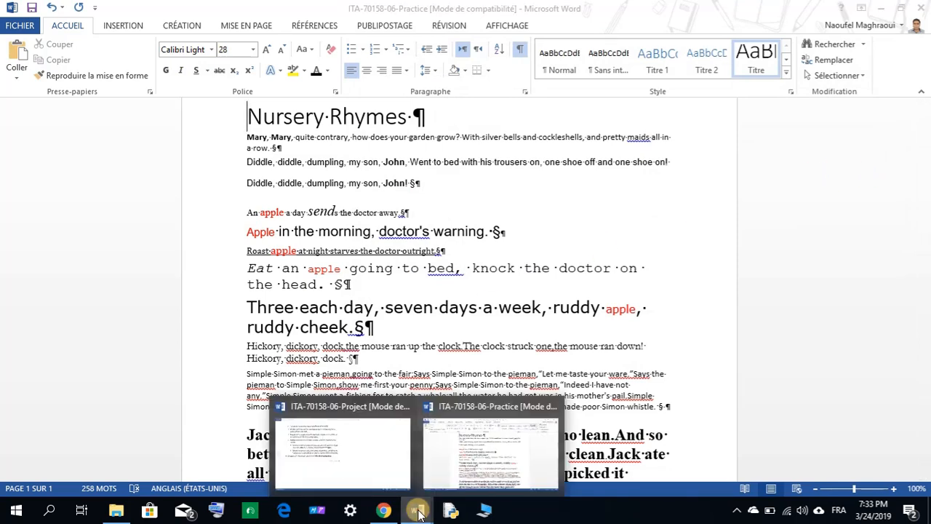
{"action": "left_click", "coordinate": [386, 474]}
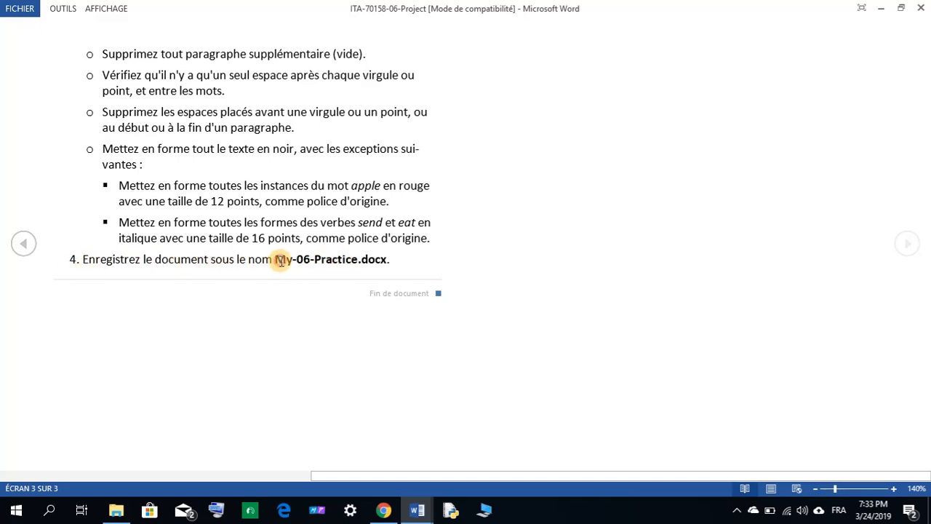
{"action": "left_click_drag", "start_coordinate": [280, 260], "coordinate": [343, 266]}
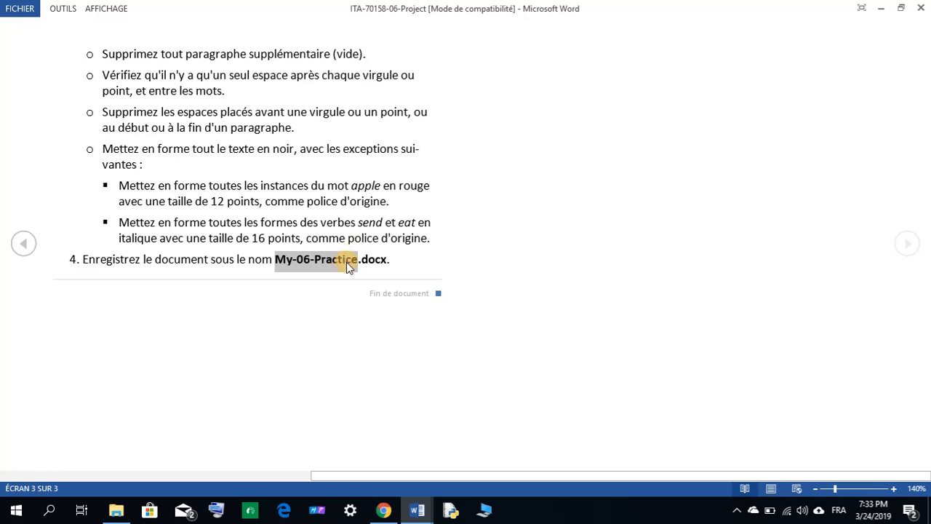
{"action": "right_click", "coordinate": [347, 261]}
{"action": "left_click", "coordinate": [360, 270]}
- Save the ITA-70158-06-Practice document as My-06-Practice in the Mon travail folder as a Word document, accepting the upgrade to the newest file format
{"action": "left_click", "coordinate": [415, 507]}
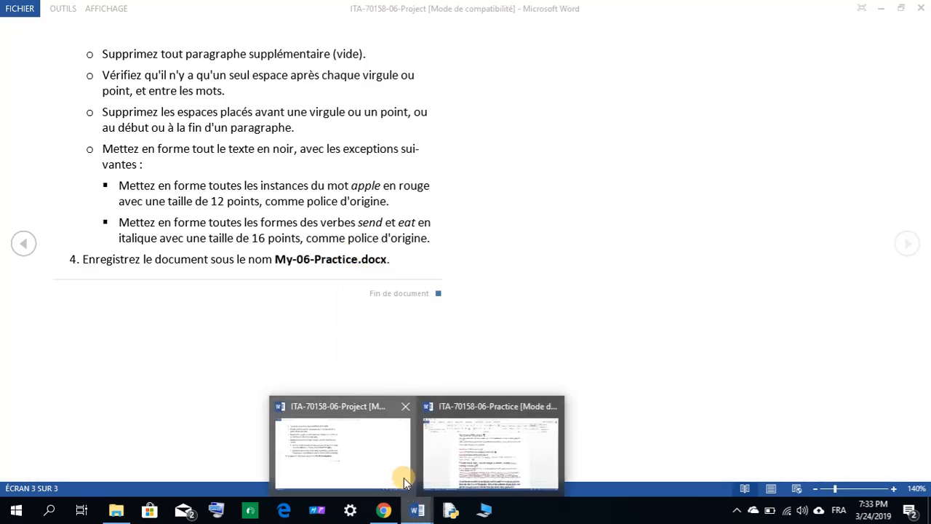
{"action": "left_click", "coordinate": [456, 452]}
{"action": "left_click", "coordinate": [15, 27]}
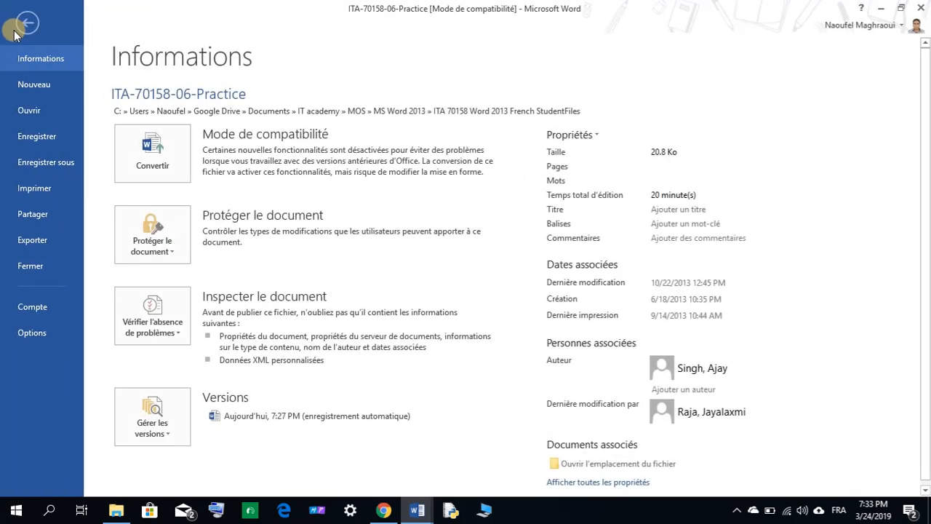
{"action": "left_click", "coordinate": [47, 170]}
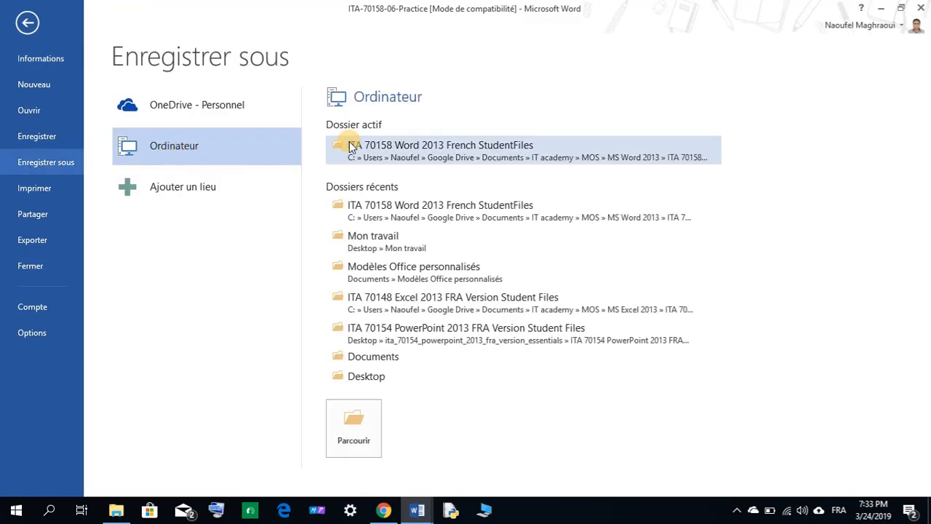
{"action": "left_click", "coordinate": [355, 427]}
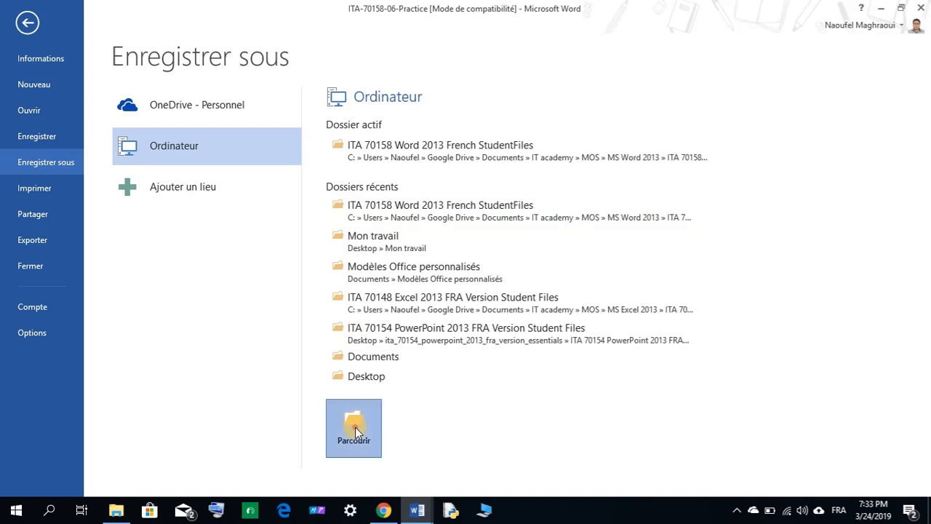
{"action": "left_click", "coordinate": [371, 241]}
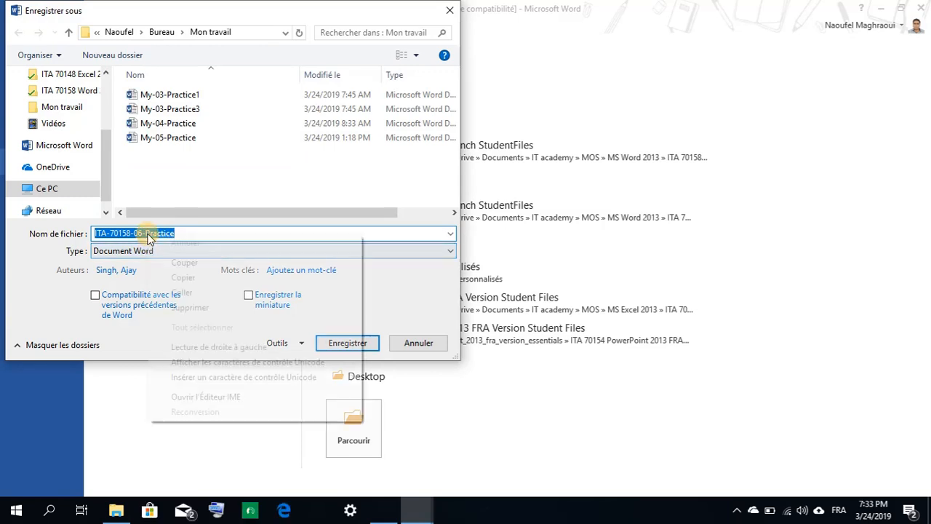
{"action": "right_click", "coordinate": [147, 233]}
{"action": "left_click", "coordinate": [184, 290]}
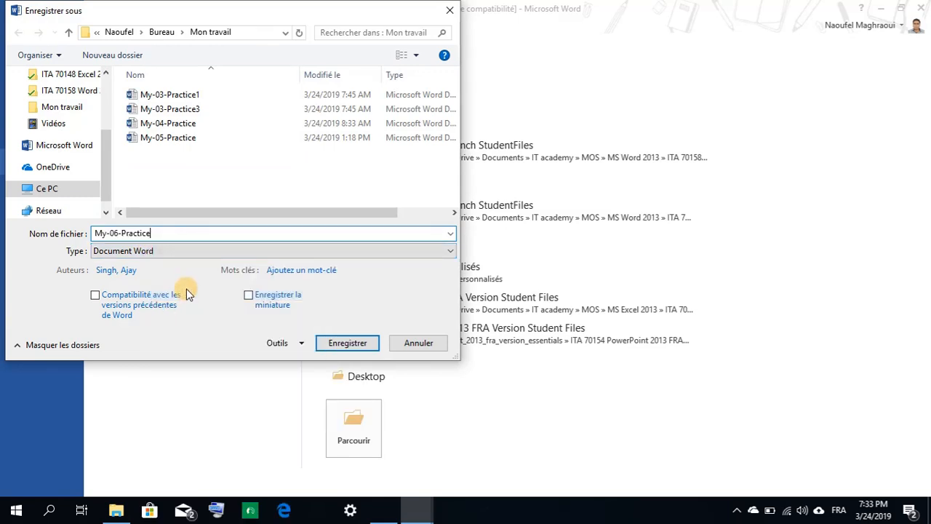
{"action": "left_click", "coordinate": [358, 349]}
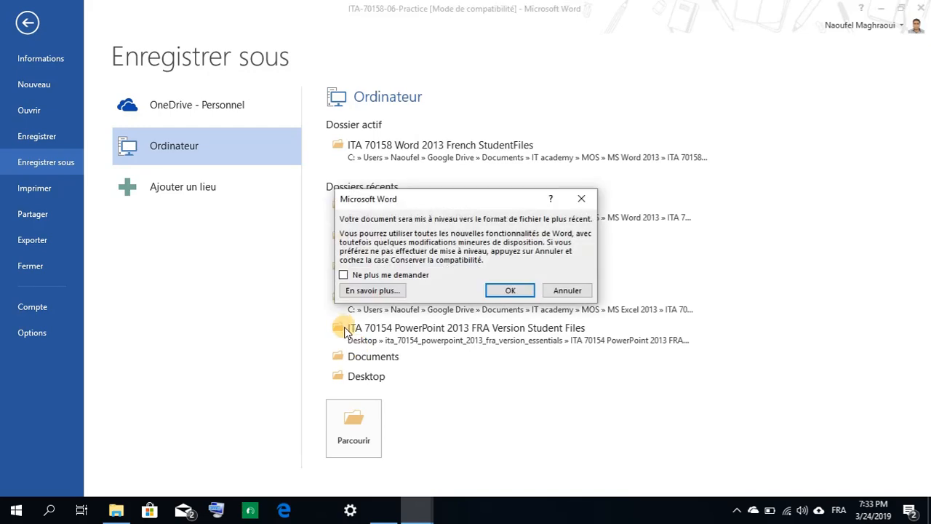
{"action": "left_click", "coordinate": [498, 290]}
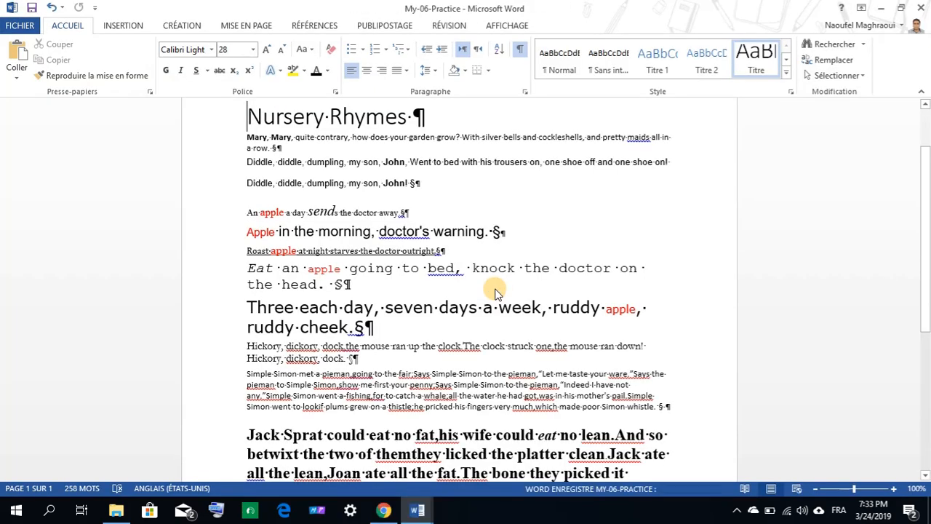